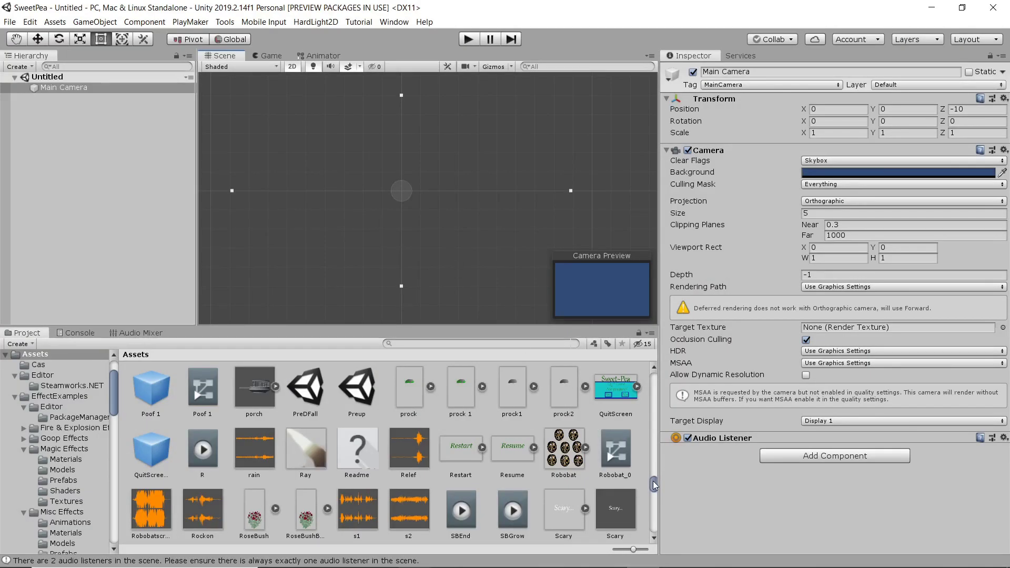
Add a Square sprite to the scene and stretch it into a bar about 15.858 by 0.586
mouse_move(653, 481)
left_mouse_down()
mouse_move(649, 386)
mouse_move(643, 494)
left_mouse_up()
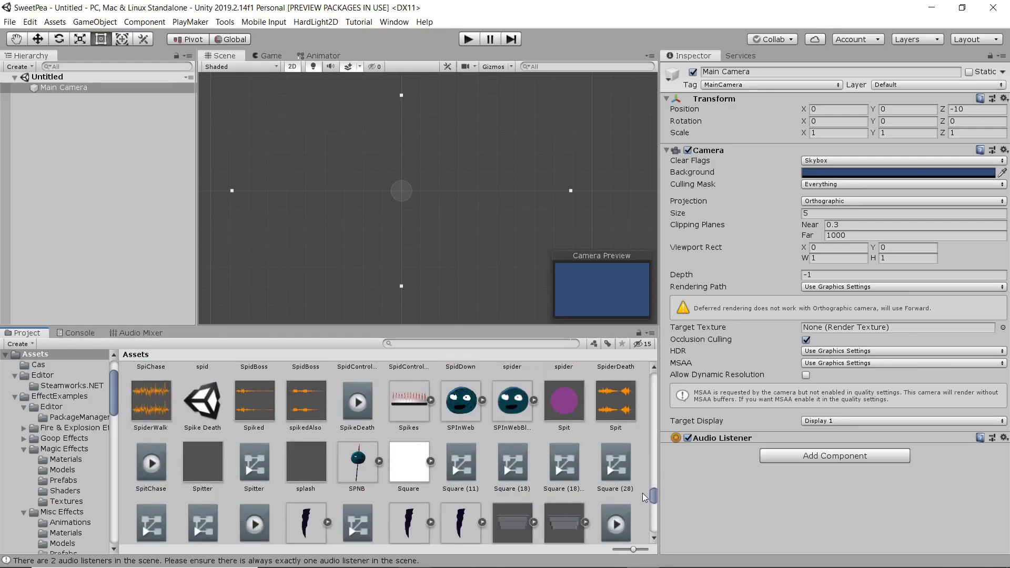
left_click_drag(408, 462, 622, 212)
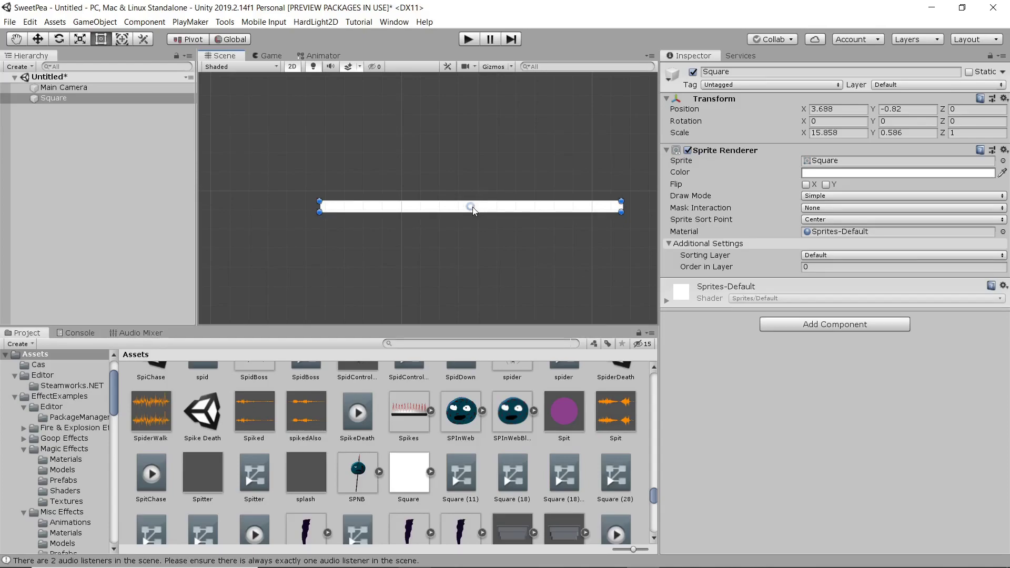
Reposition the bar, rescale it to 21.20215 by 0.44829, and place a second Square above it
left_click_drag(471, 207, 381, 206)
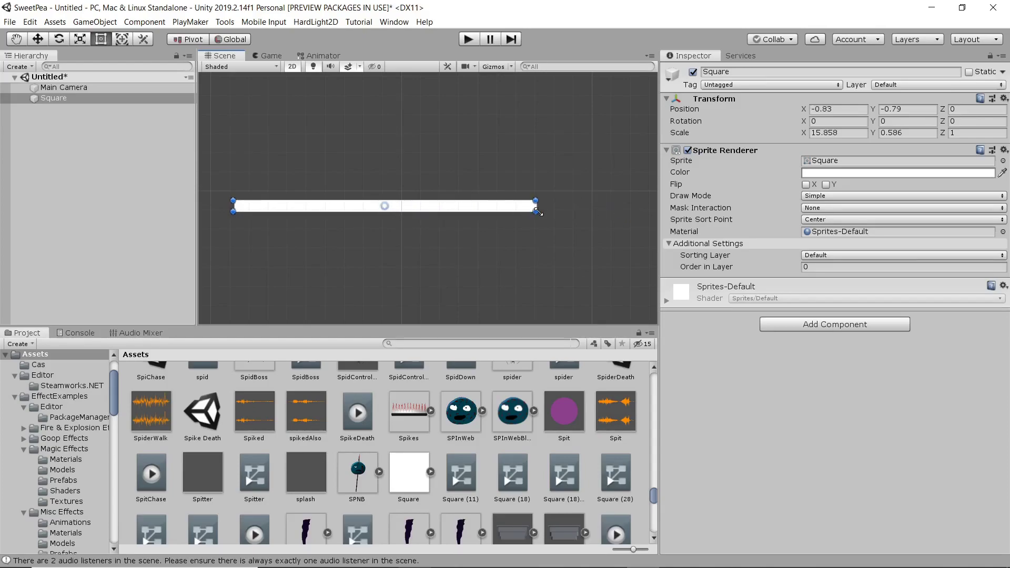
left_click_drag(536, 212, 639, 210)
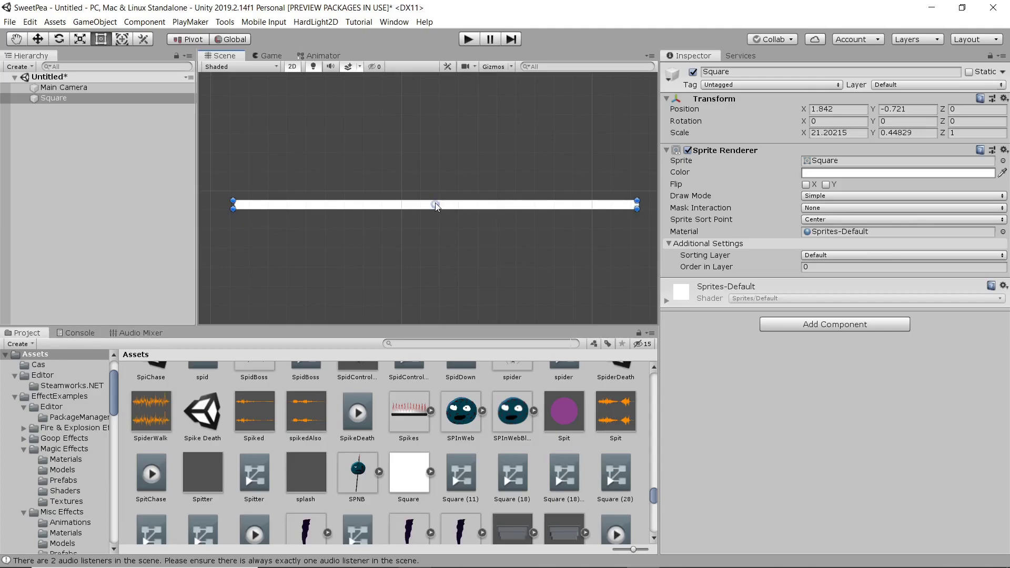
left_click_drag(435, 203, 433, 197)
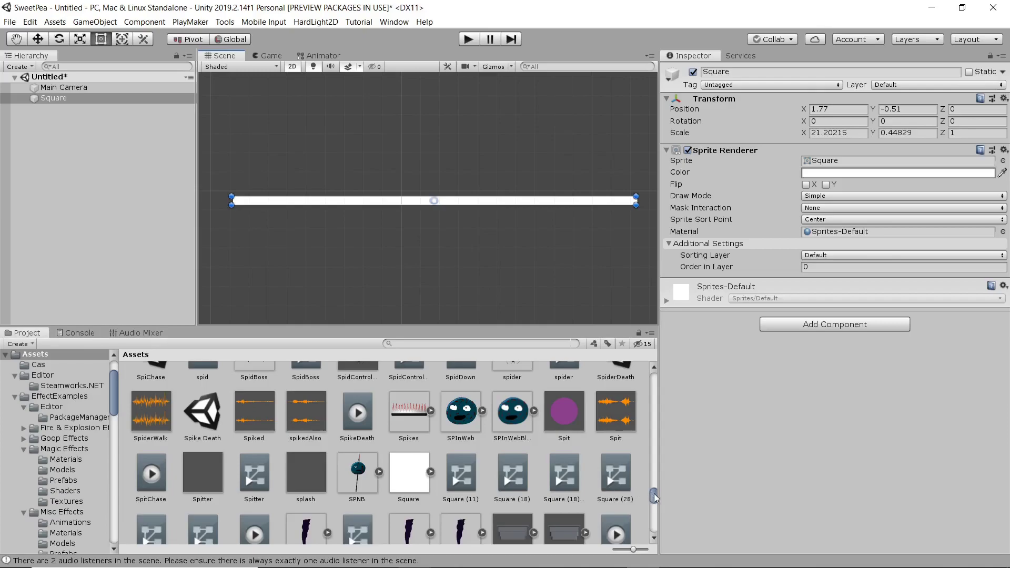
left_click_drag(654, 493, 652, 496)
left_click_drag(409, 451, 378, 174)
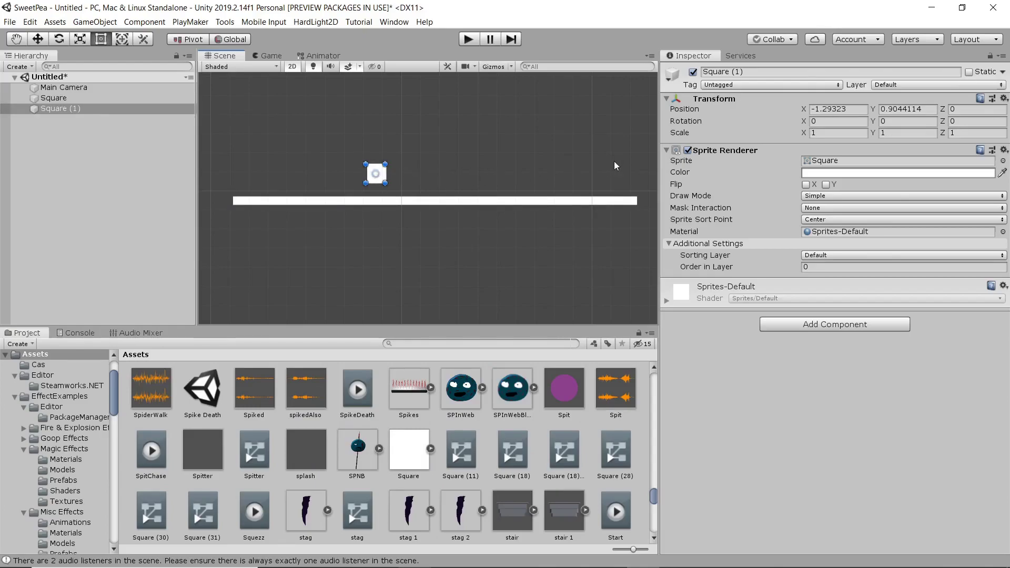
Tag the small Square (1) as Ground and the long Square bar as Bad
left_click(756, 86)
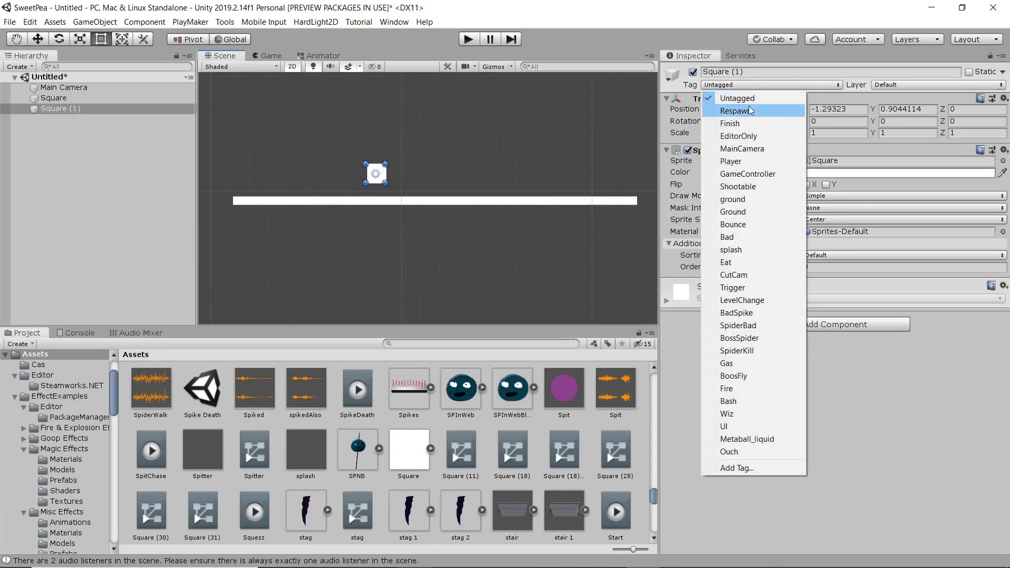
left_click(743, 213)
left_click(443, 201)
left_click(718, 87)
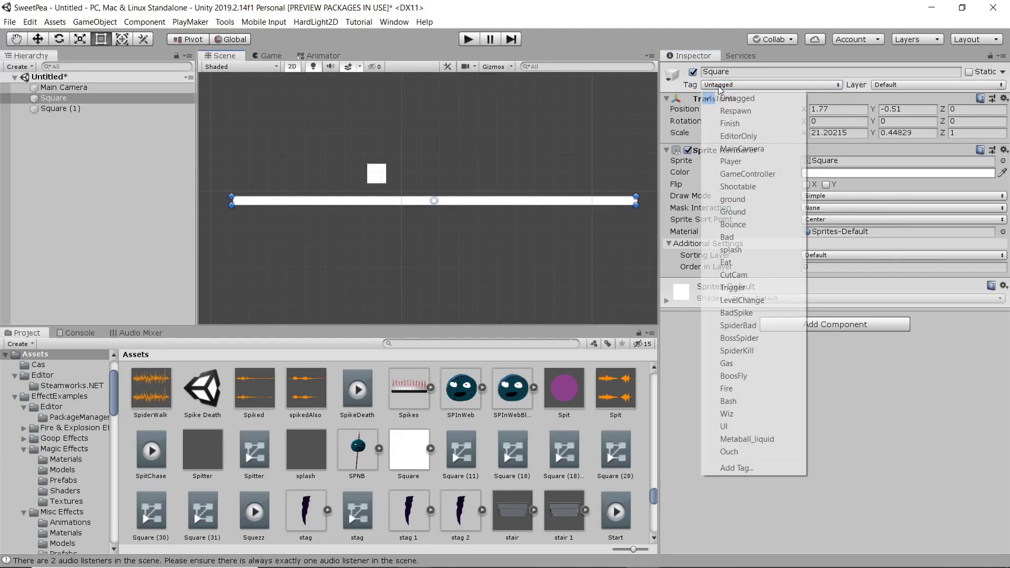
left_click(732, 237)
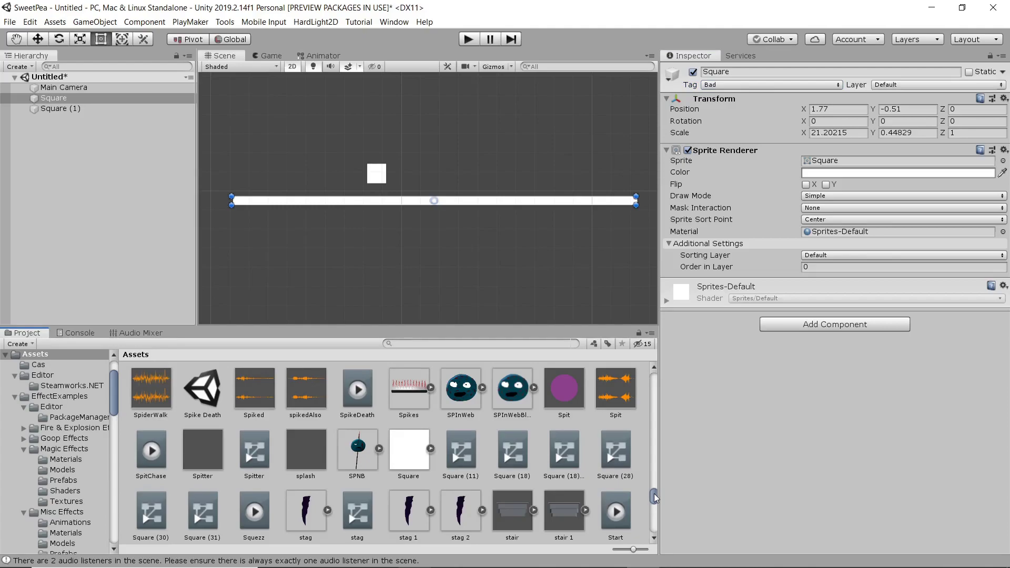
left_click_drag(655, 494, 652, 478)
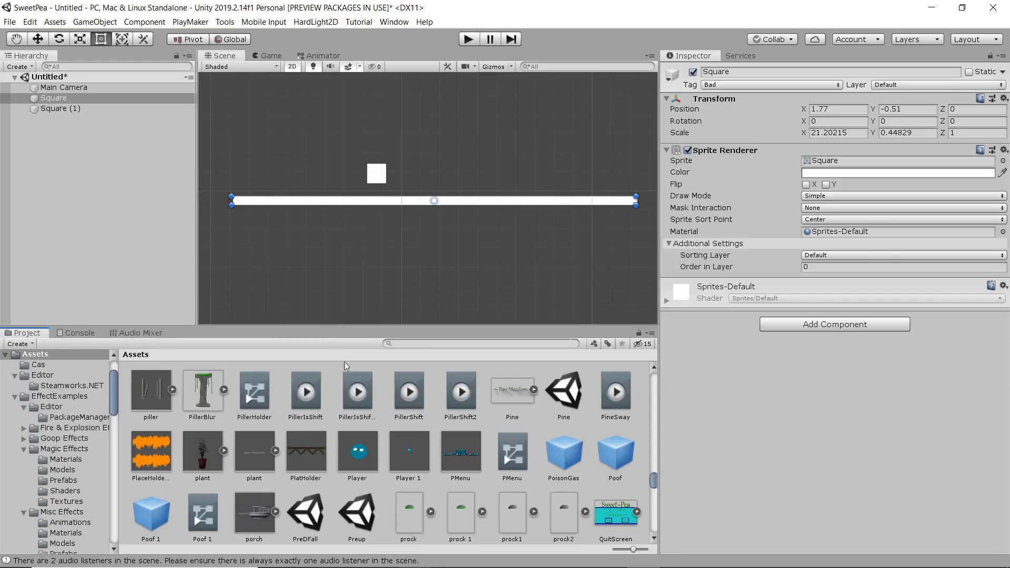
Place the Player prefab in the scene and move the small square to the bar's left end
left_click(360, 450)
left_click_drag(359, 451, 265, 157)
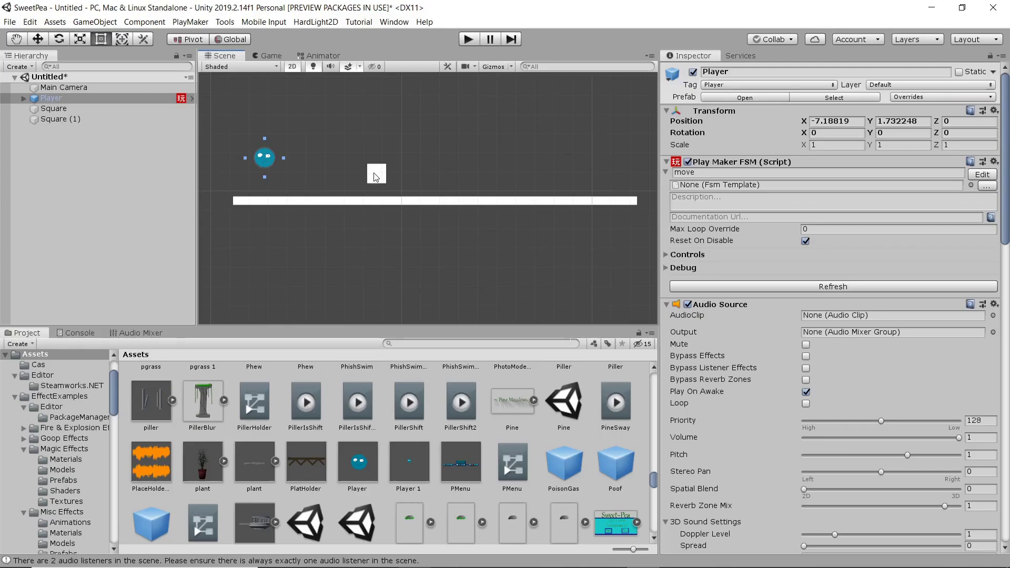
left_click(374, 174)
key("w")
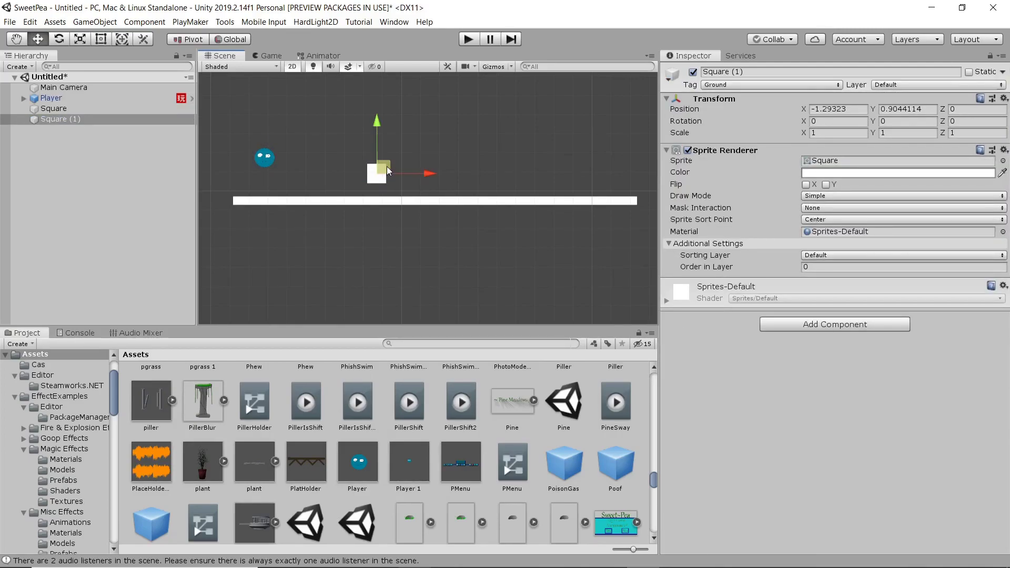
left_click_drag(384, 171, 264, 187)
key("t")
Color the small square dark green
left_click(828, 172)
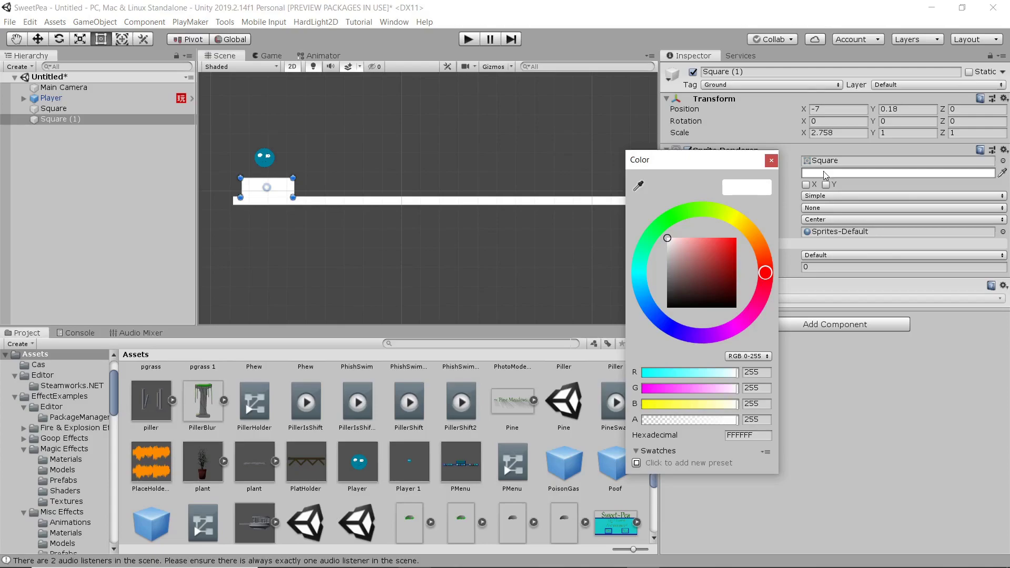
left_click(735, 219)
left_click_drag(724, 246, 731, 246)
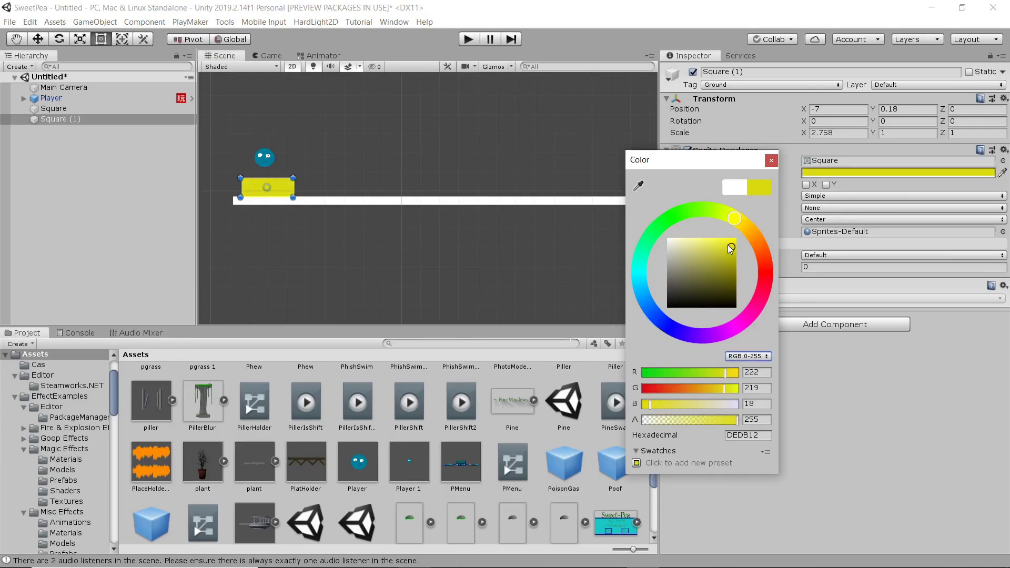
left_click(660, 226)
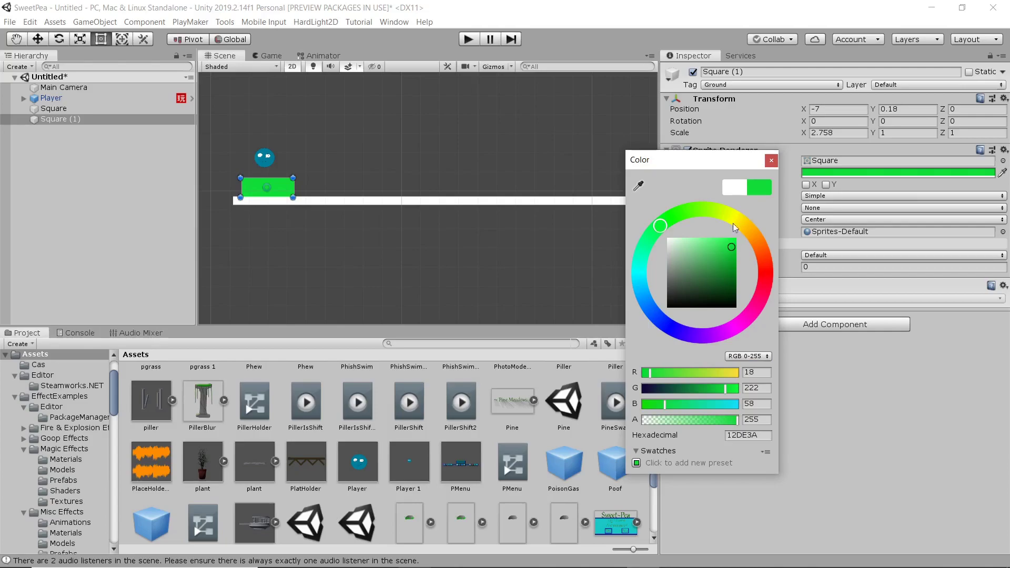
left_click_drag(731, 247, 730, 263)
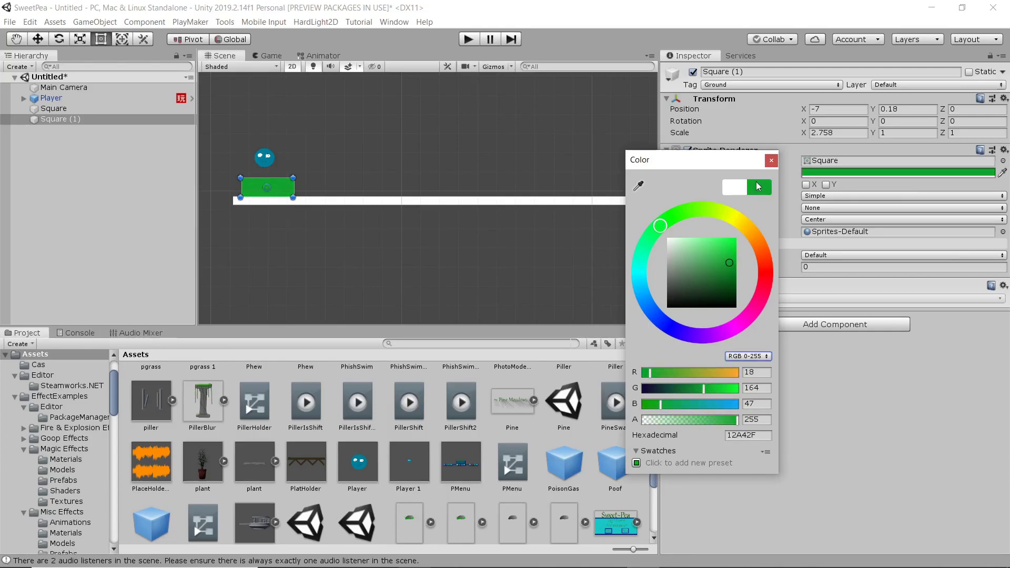
left_click(770, 160)
Color the long bar red (D43B3B)
left_click(493, 201)
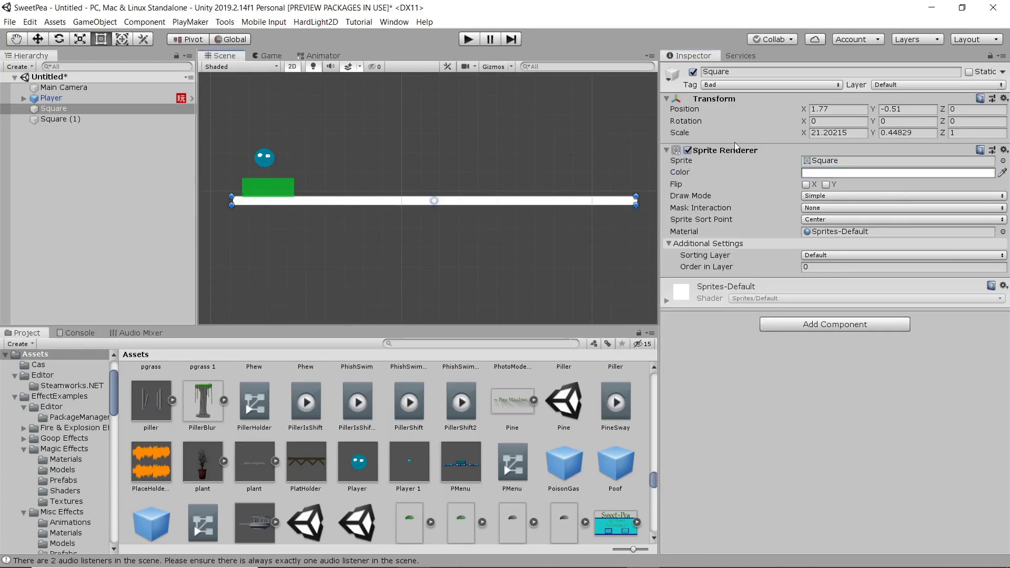
left_click(800, 172)
left_click_drag(709, 244, 716, 250)
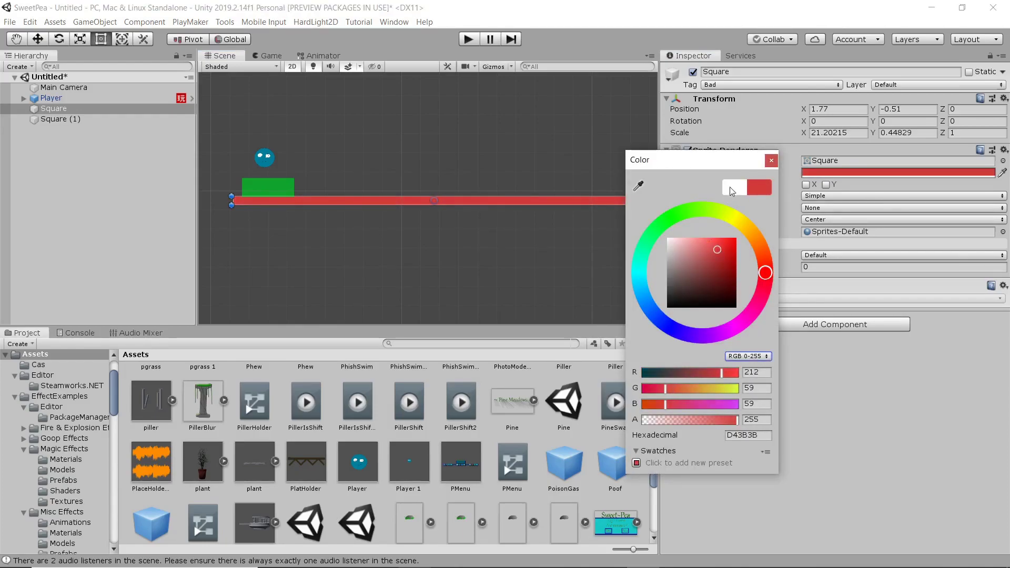
left_click(771, 160)
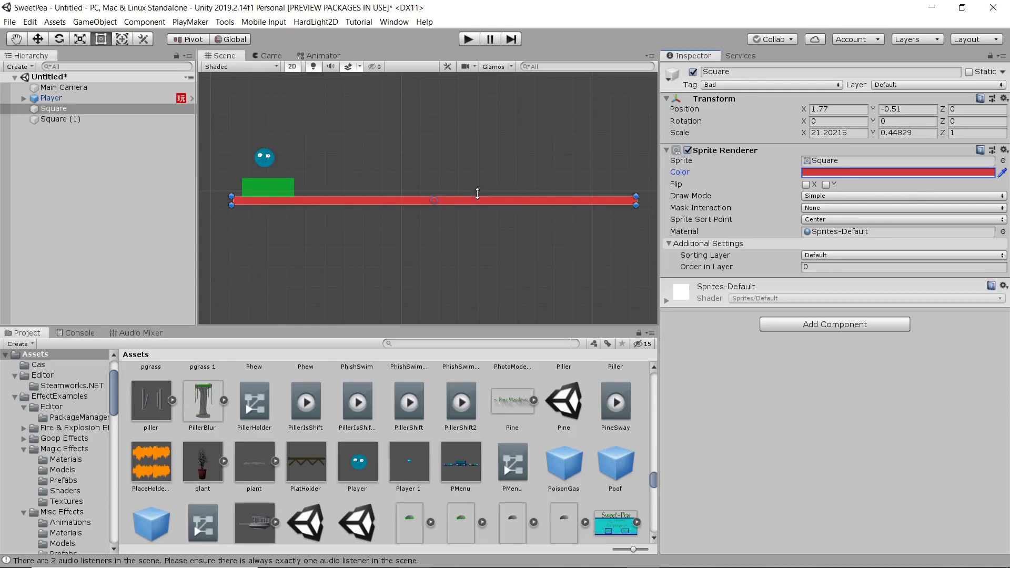
left_click(271, 184)
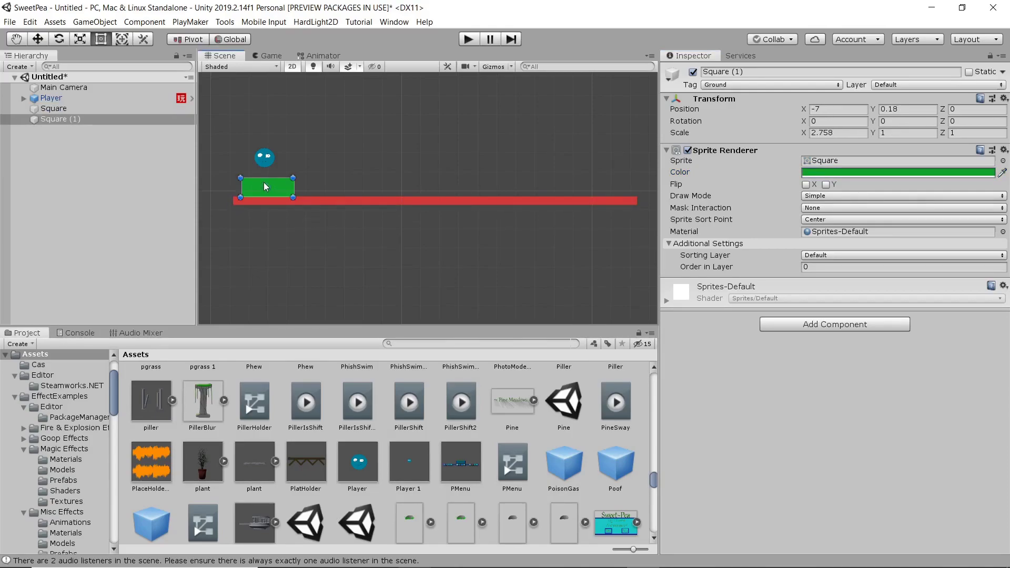
Duplicate the green block twice along the bar and tag the rightmost copy, Square (3), as Bounce
key("ctrl+d")
left_click_drag(264, 183, 370, 186)
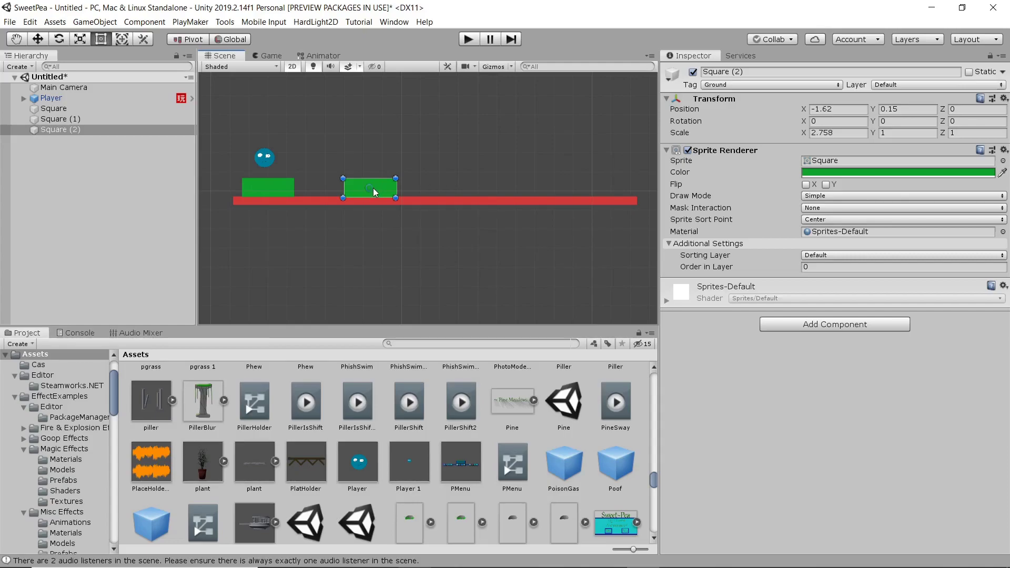
key("ctrl+d")
left_click_drag(363, 192, 444, 193)
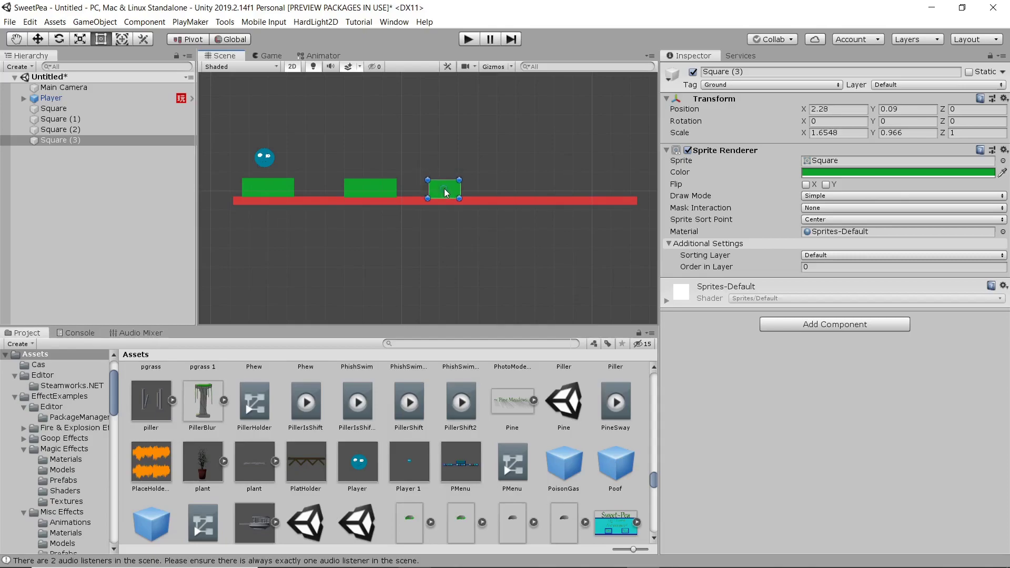
left_click(746, 86)
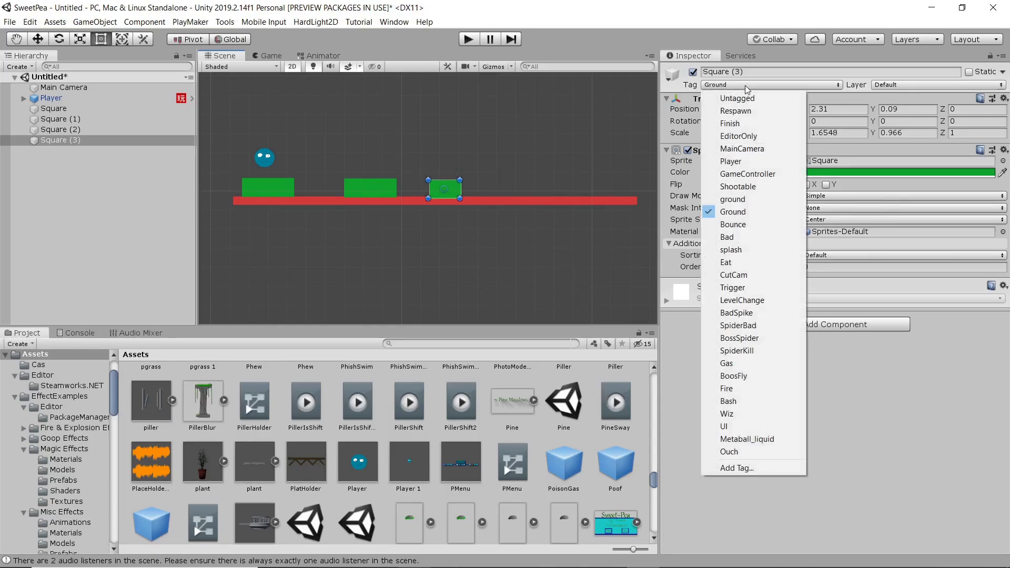
left_click(743, 224)
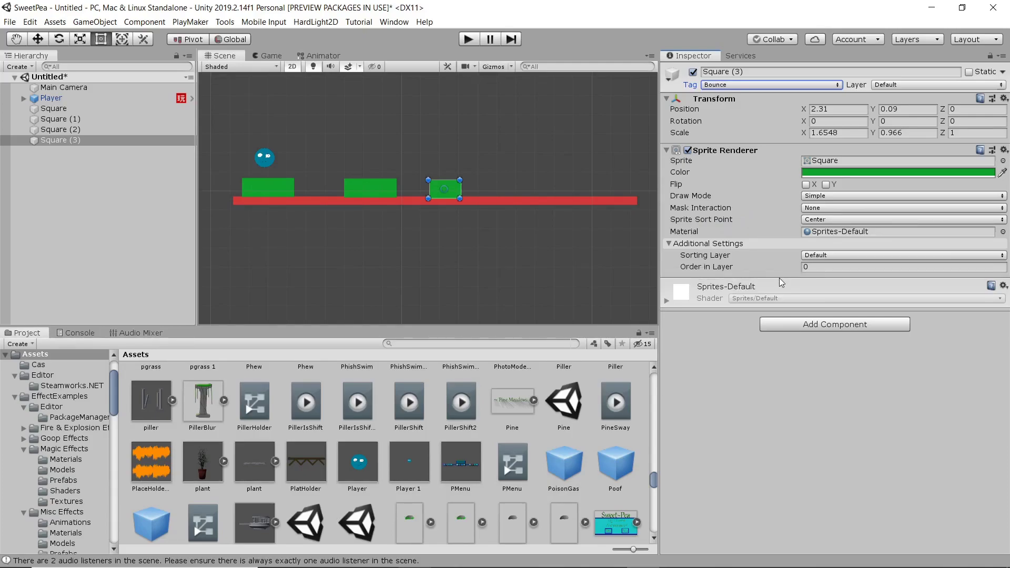
Give Square (3) a Box Collider 2D using the BouncyBox physics material
left_click(811, 325)
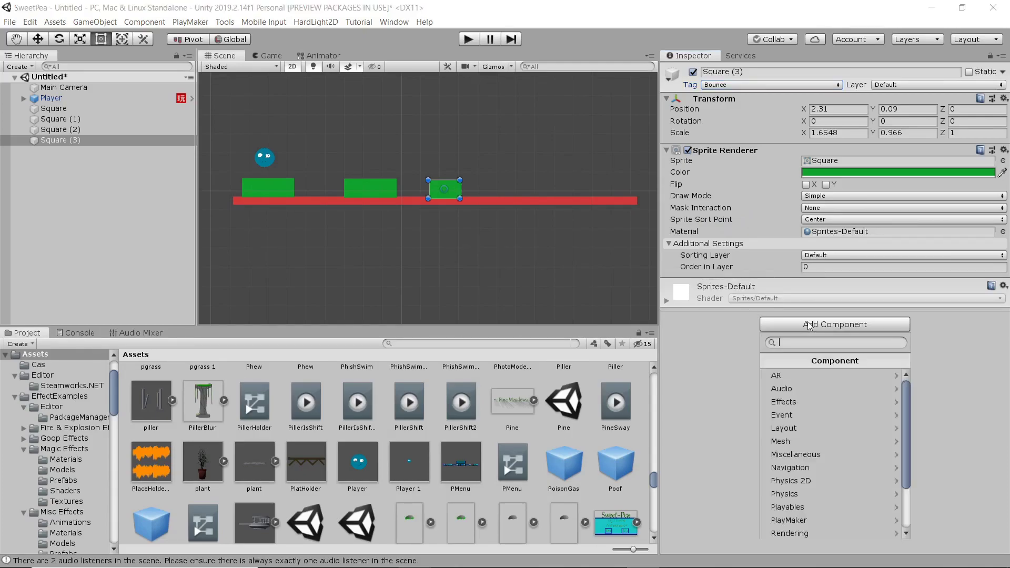
left_click(815, 481)
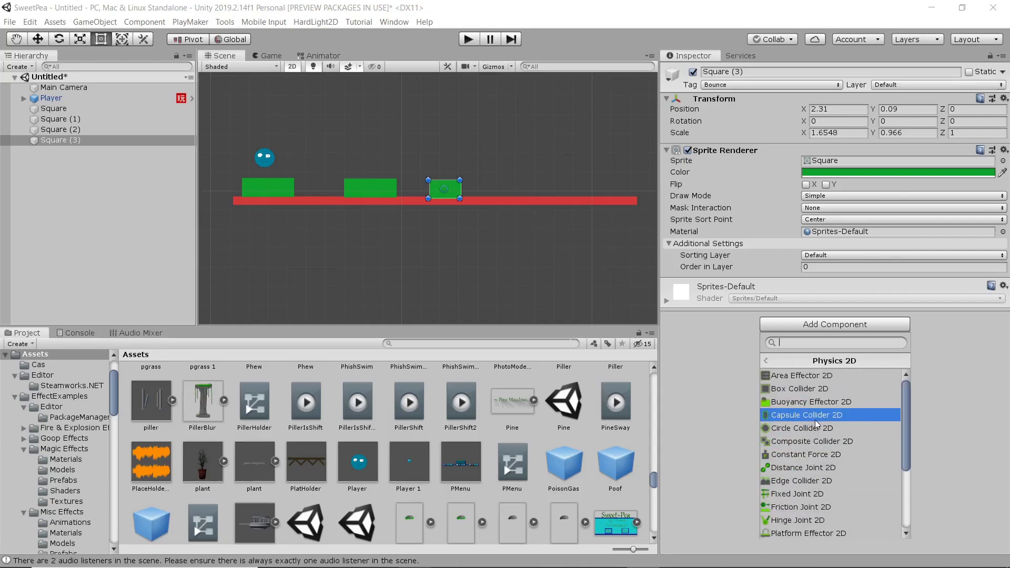
left_click(814, 390)
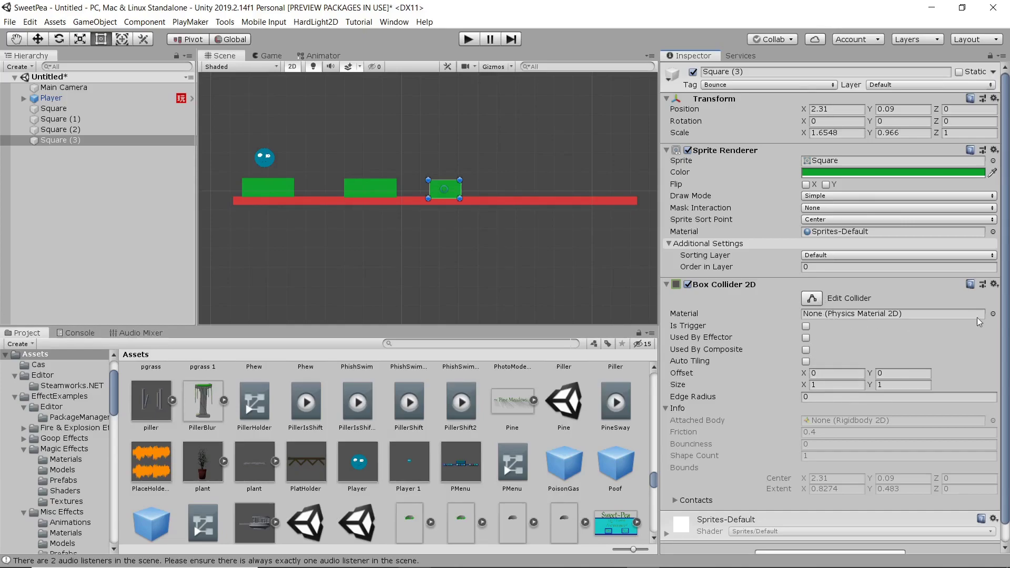
left_click(993, 314)
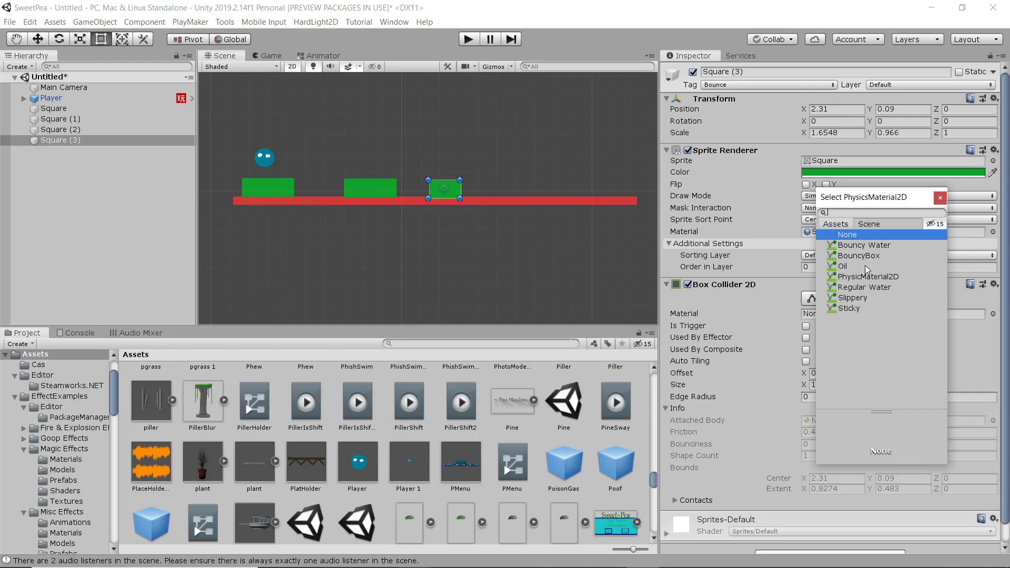
left_click(881, 256)
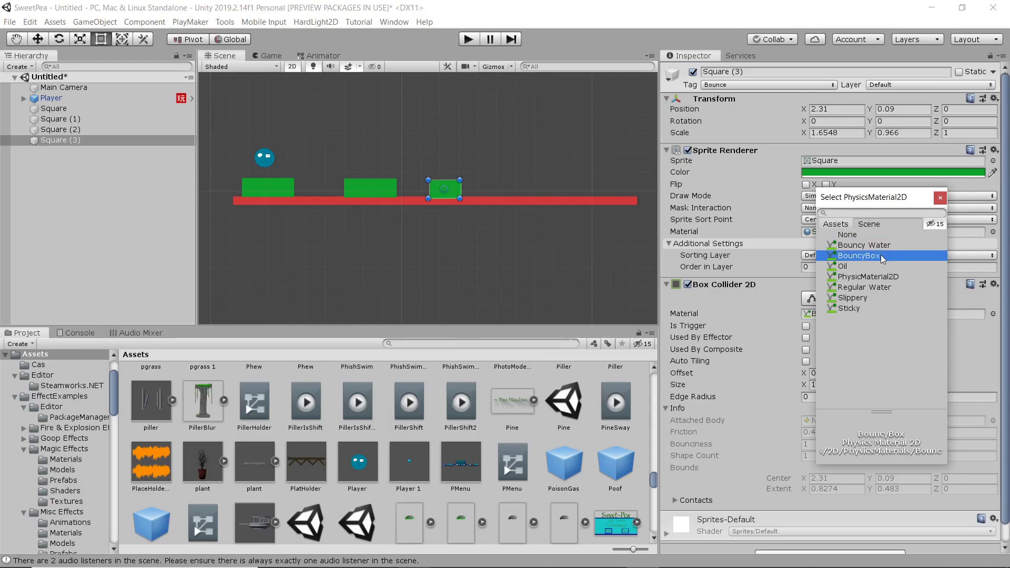
left_click(882, 257)
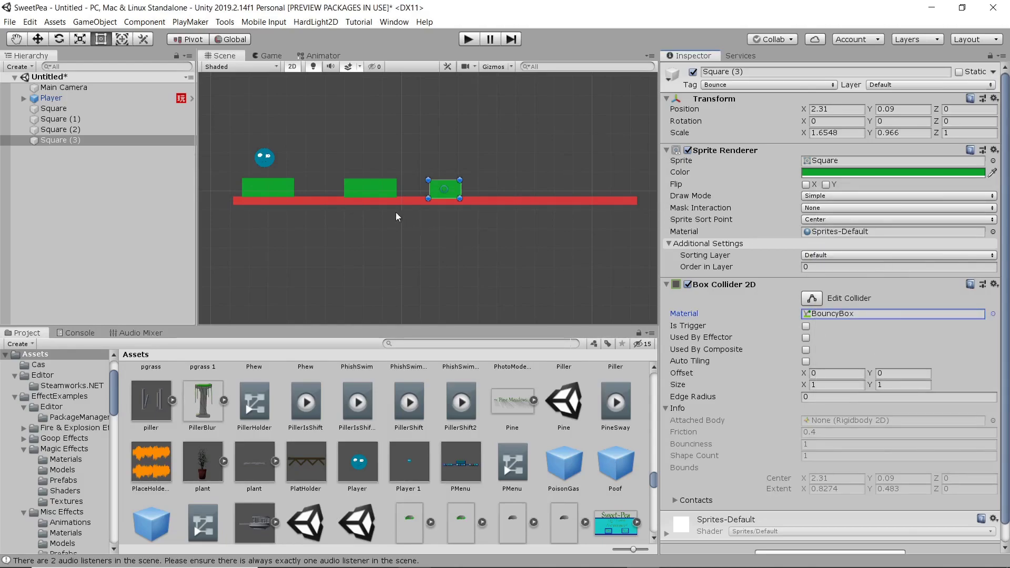
left_click(376, 185)
Add a Box Collider 2D to the middle and left green platforms
left_click(795, 324)
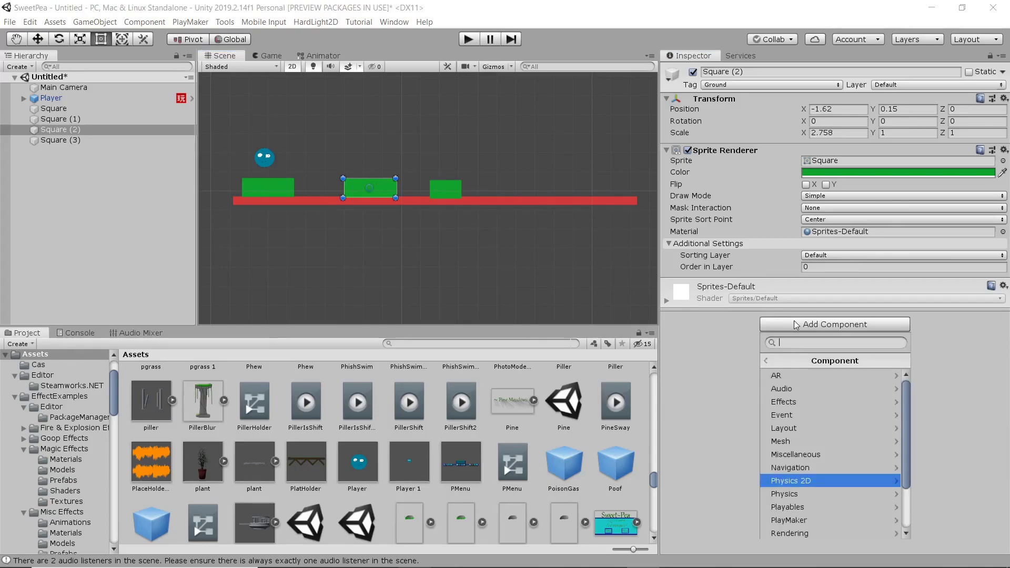
left_click(824, 481)
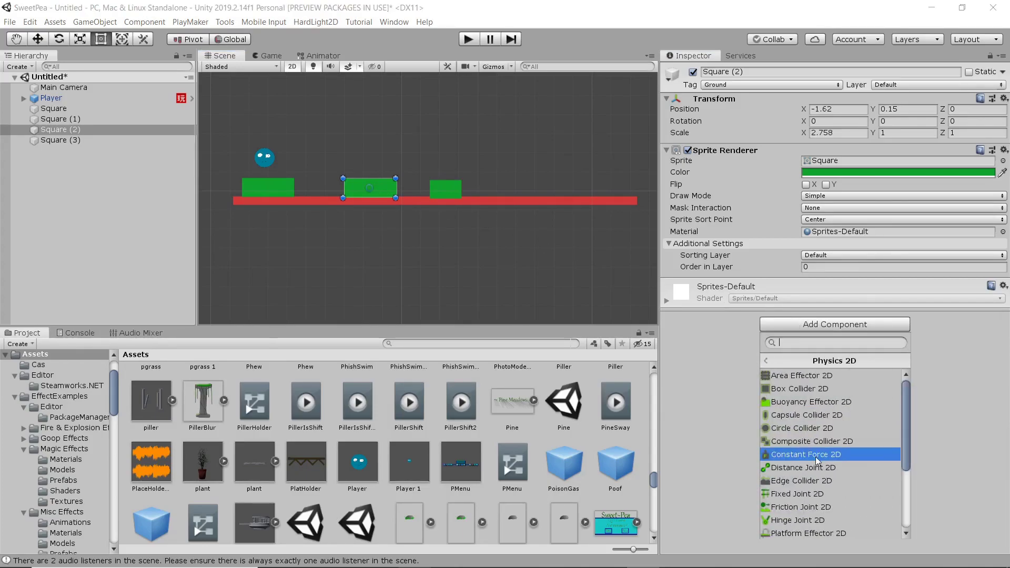
left_click(805, 389)
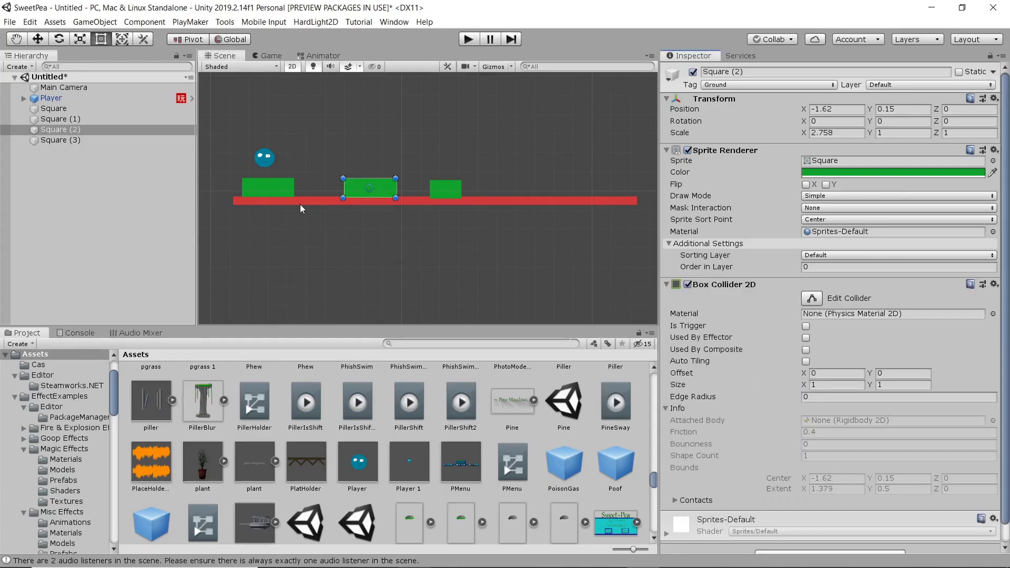
left_click(276, 189)
left_click(828, 325)
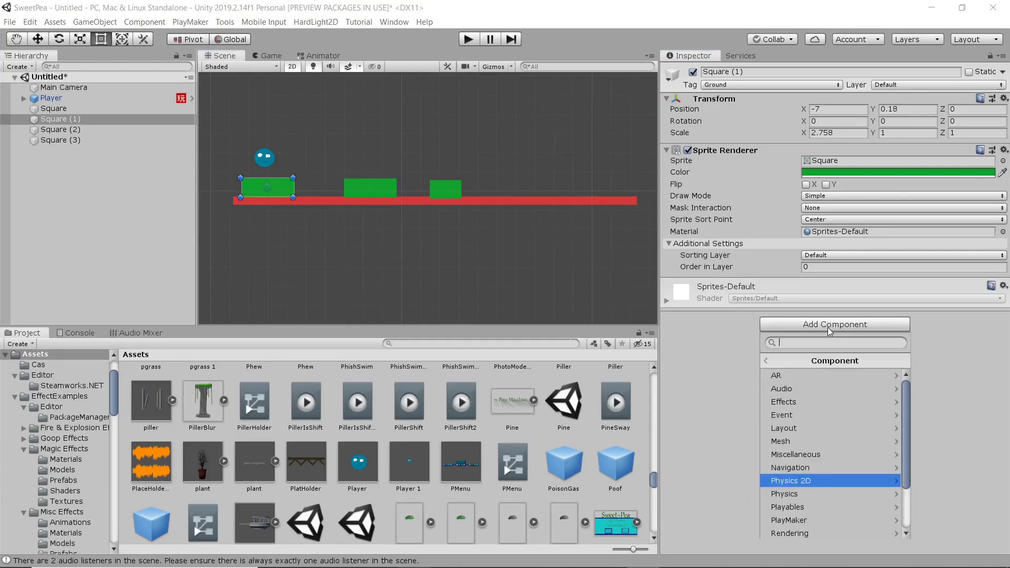
left_click(828, 481)
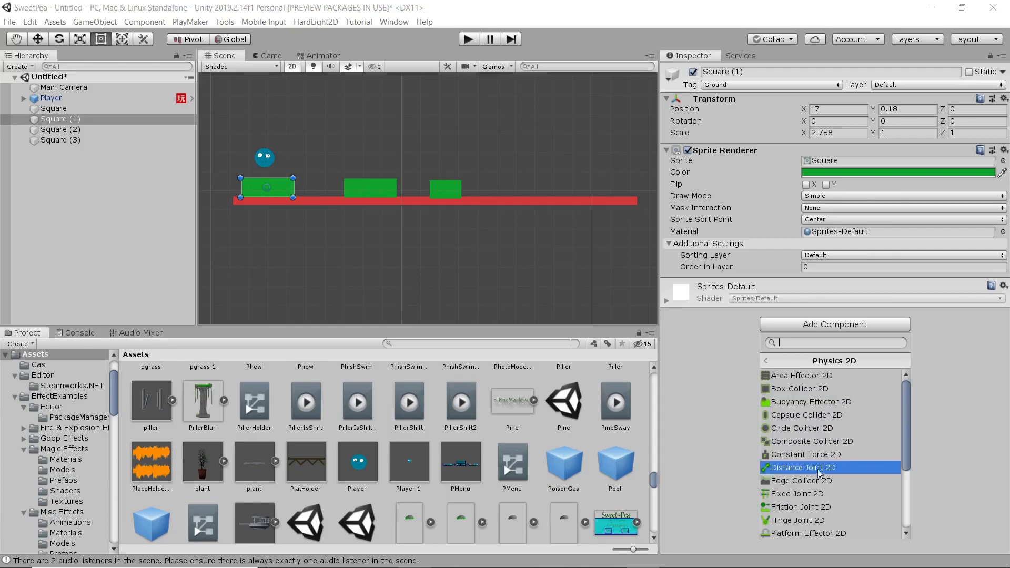
left_click(807, 388)
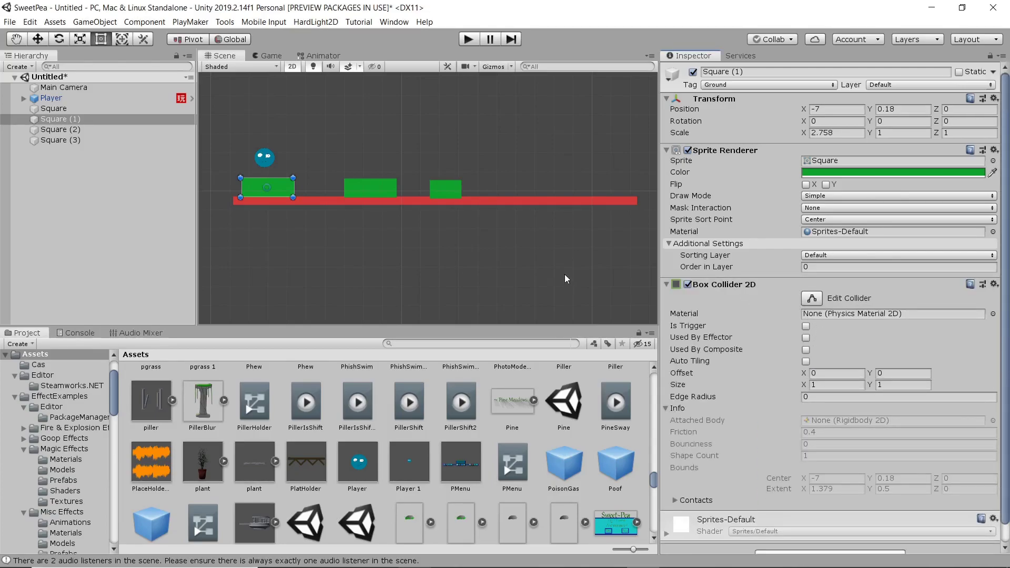
Add a Box Collider 2D to the red lava bar and set it as a trigger
left_click(402, 203)
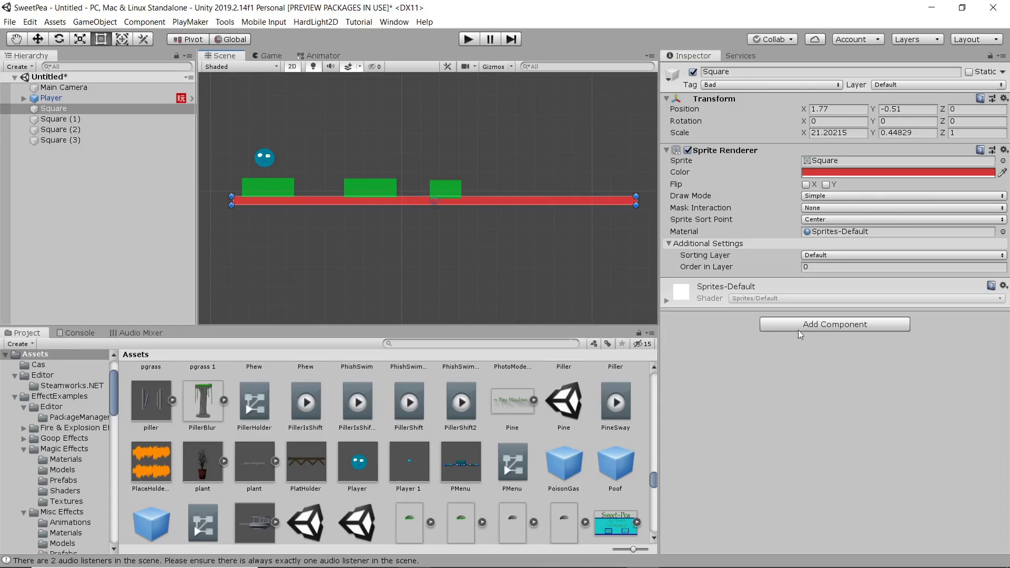
left_click(831, 324)
left_click(814, 482)
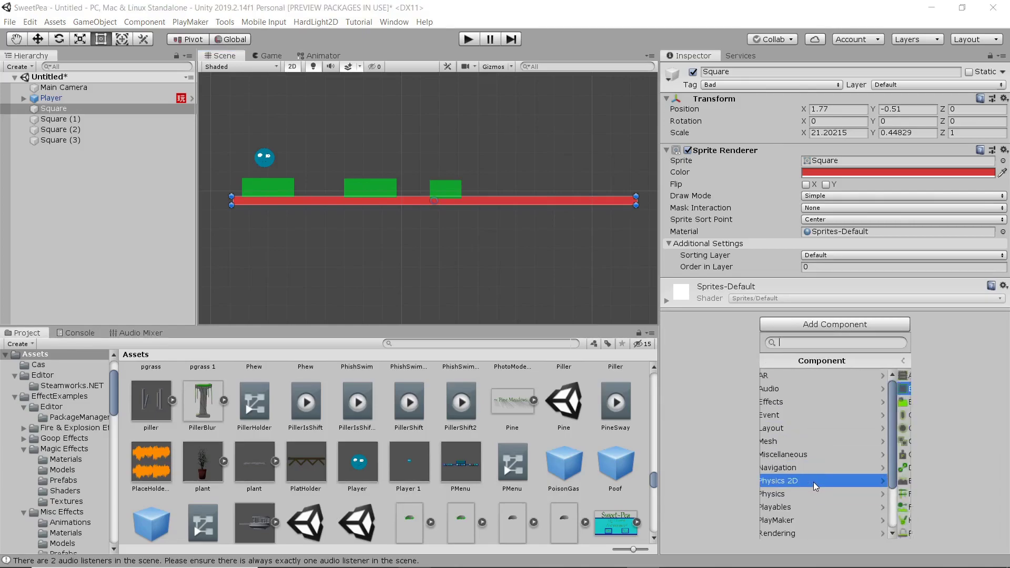
left_click(789, 391)
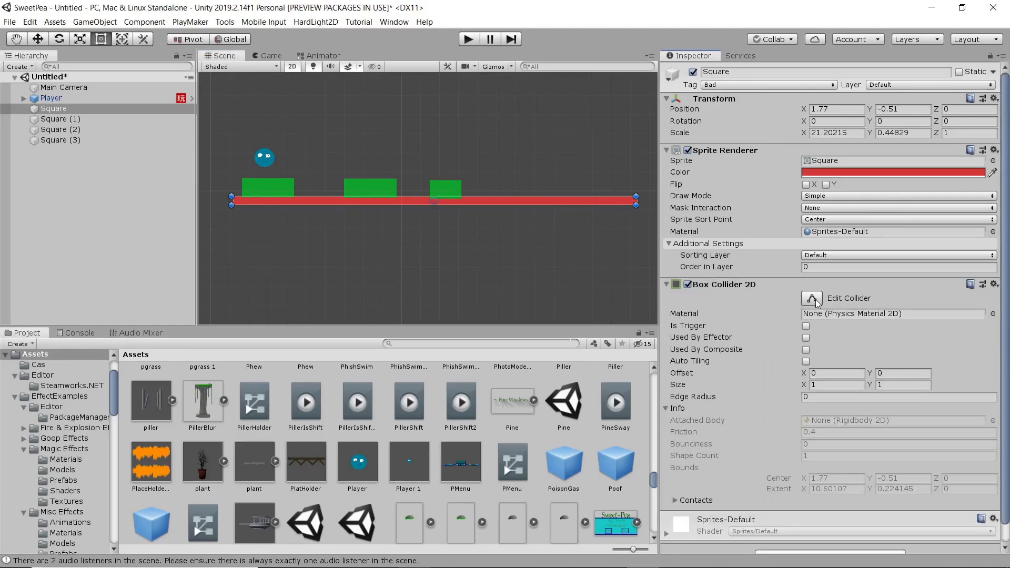
left_click(806, 327)
left_click(449, 185)
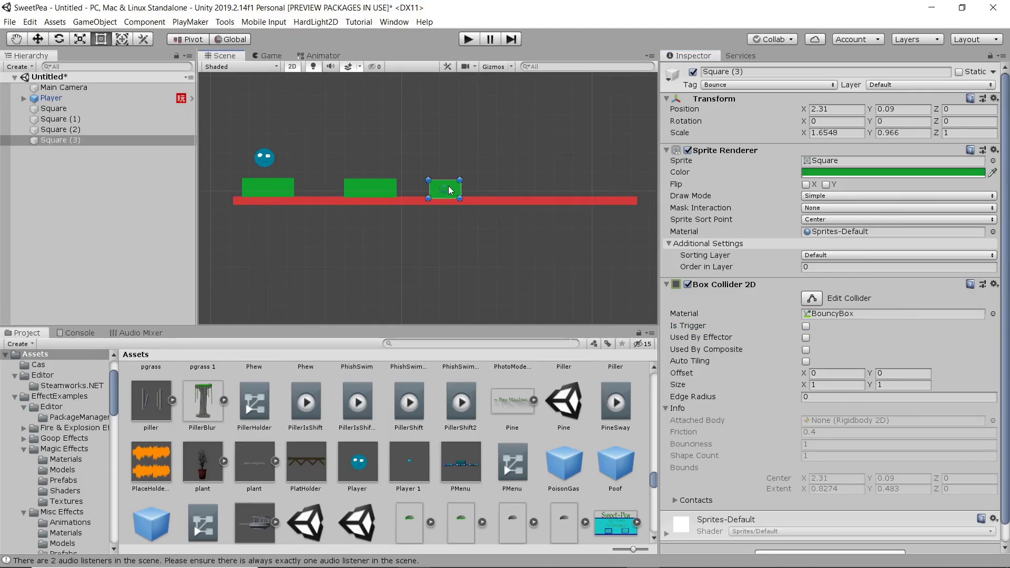
left_click(834, 174)
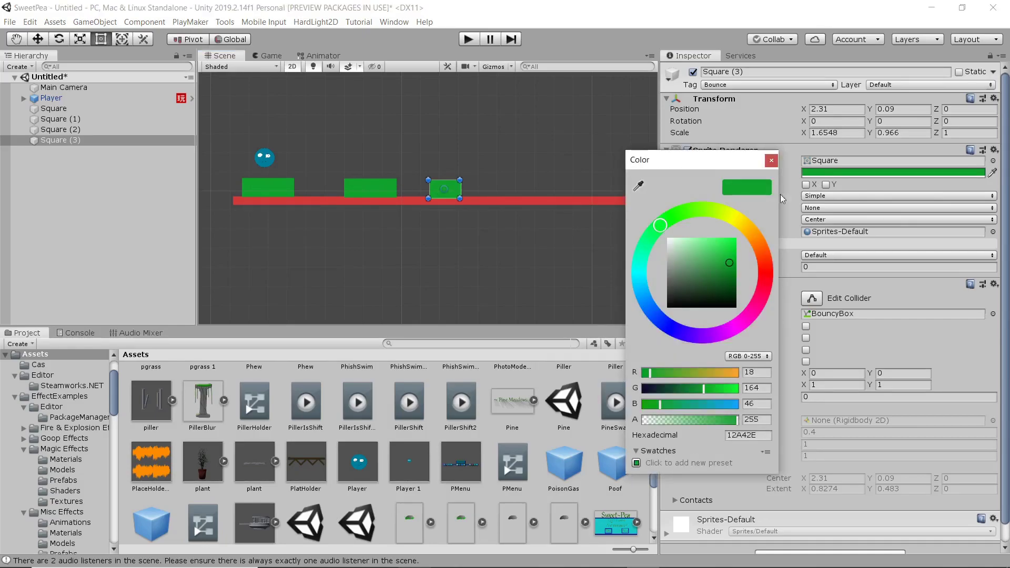
Make the bouncy block olive yellow (A48B13)
left_click(741, 220)
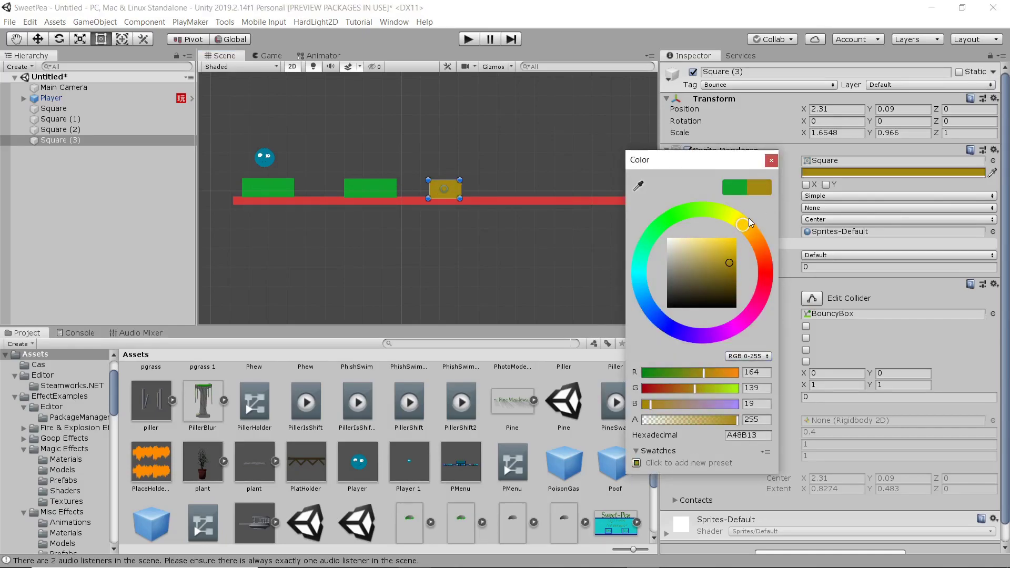
left_click(771, 160)
left_click(374, 189)
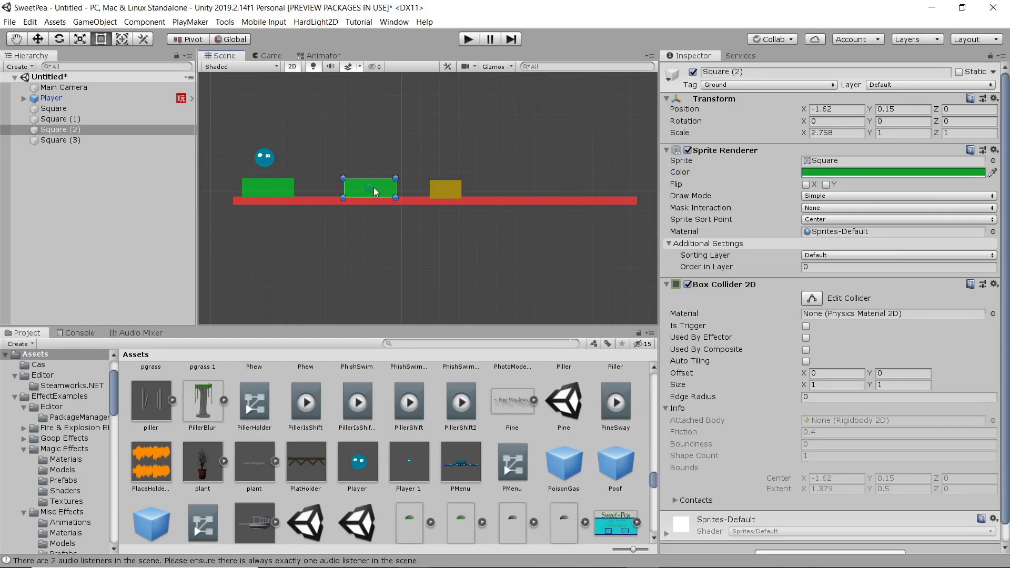
left_click(370, 189)
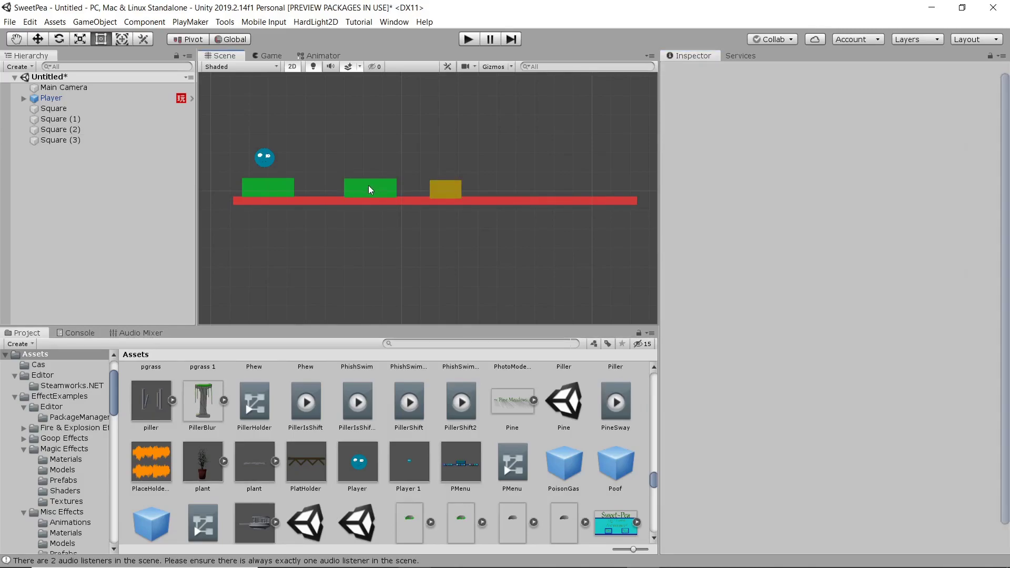
left_click(370, 189)
Duplicate the middle green platform and the yellow bouncy block, placing the copies further right
key("ctrl+d")
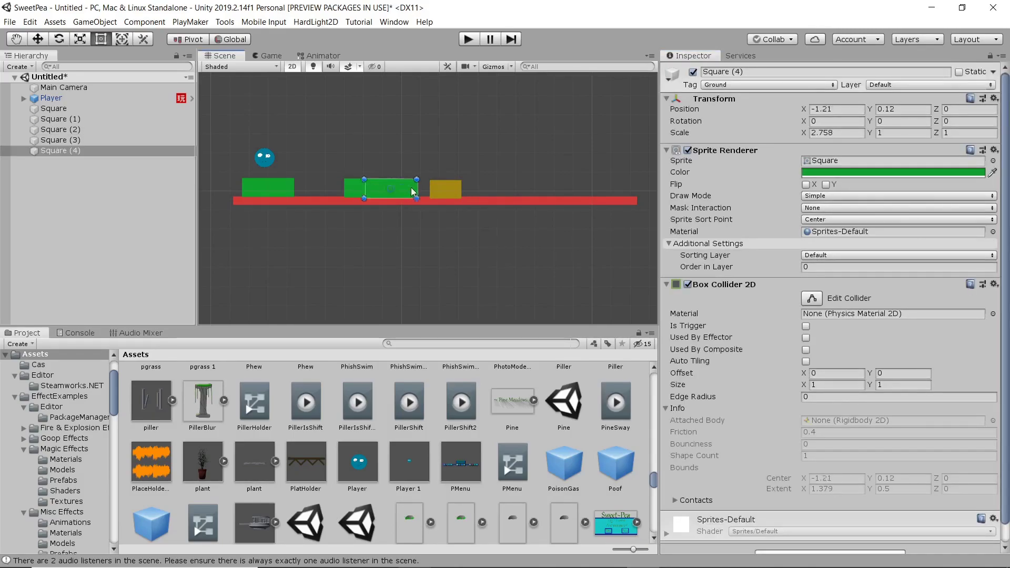
left_click_drag(370, 187, 525, 188)
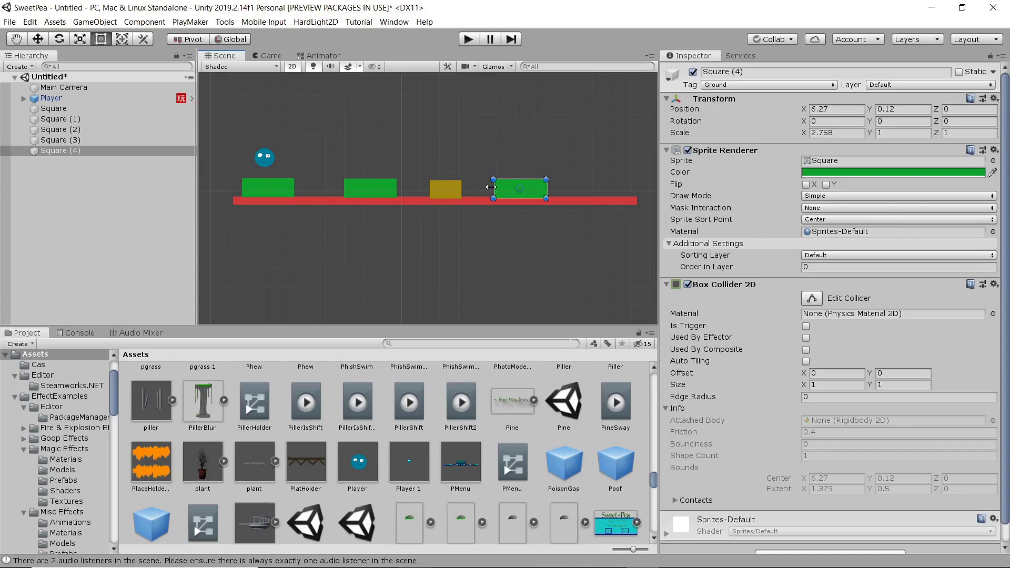
left_click(446, 192)
key("ctrl+d")
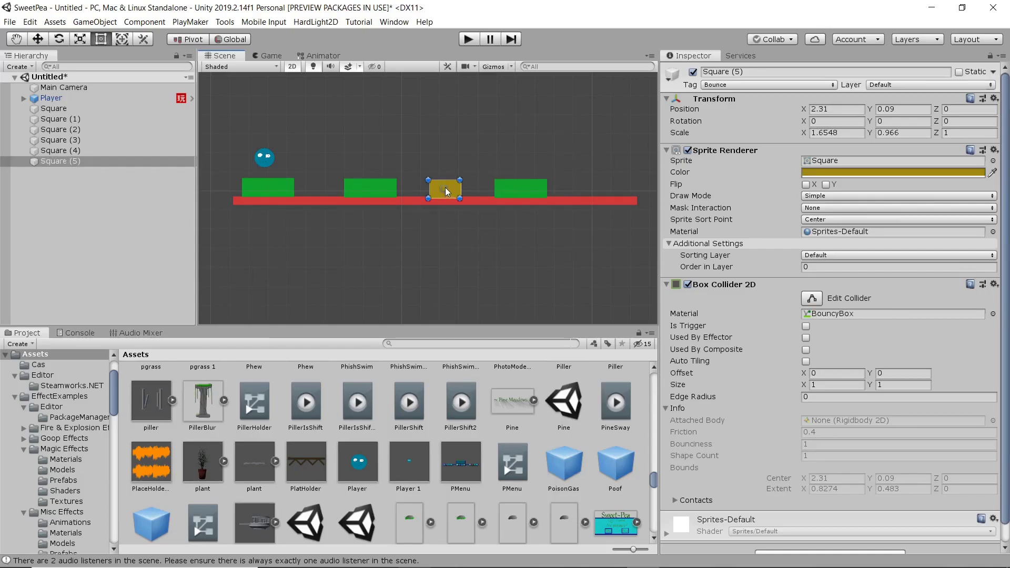
left_click_drag(445, 187, 597, 189)
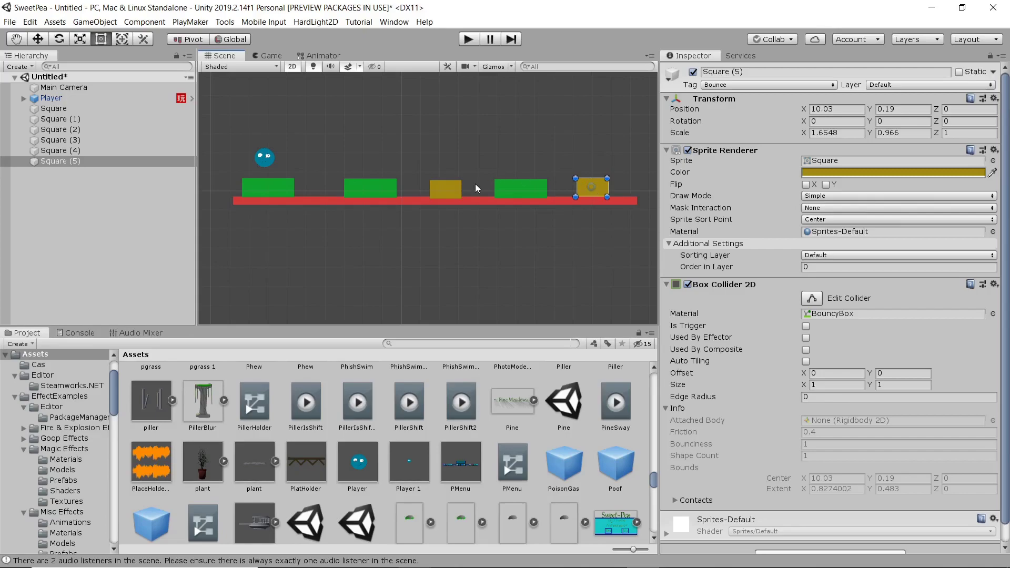
Copy the left green platform past the bar's end and stretch the red bar to 26.86312 scale
left_click(265, 187)
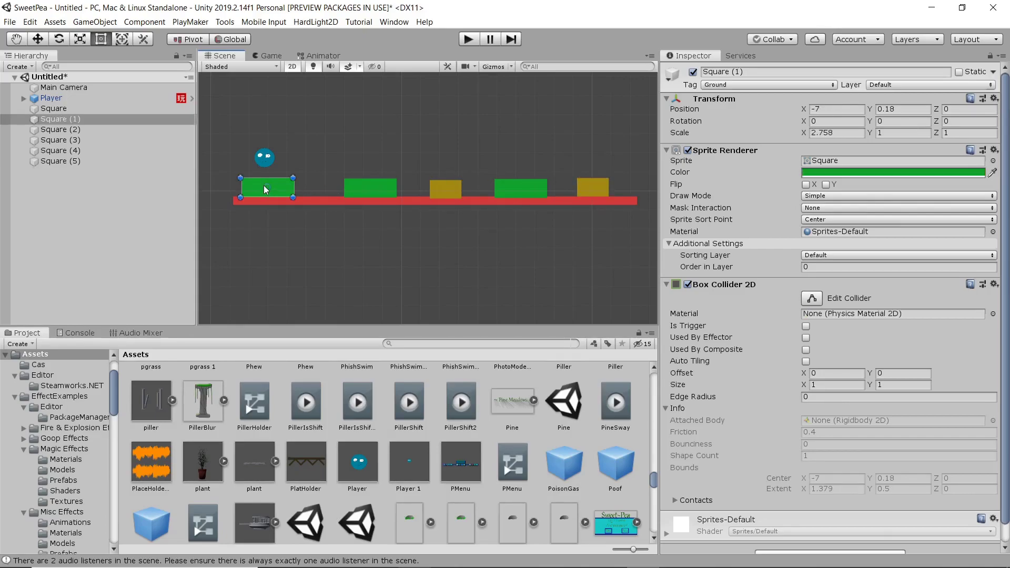
middle_click_drag(412, 221, 321, 220)
scroll(304, 215, "down", 1)
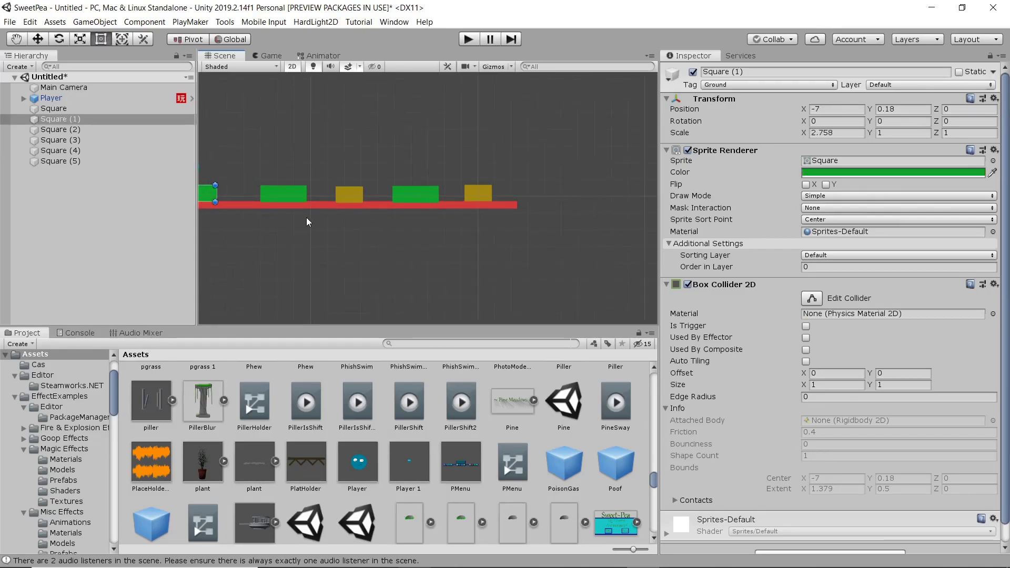
key("ctrl+d")
left_click_drag(210, 194, 609, 190)
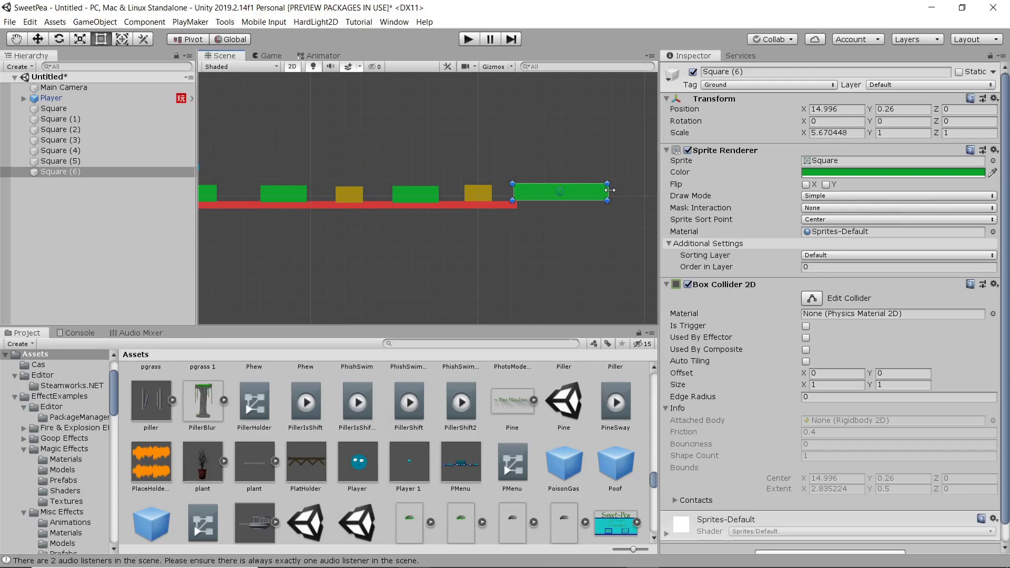
left_click(497, 204)
left_click_drag(516, 204, 611, 204)
middle_click_drag(341, 241, 445, 258)
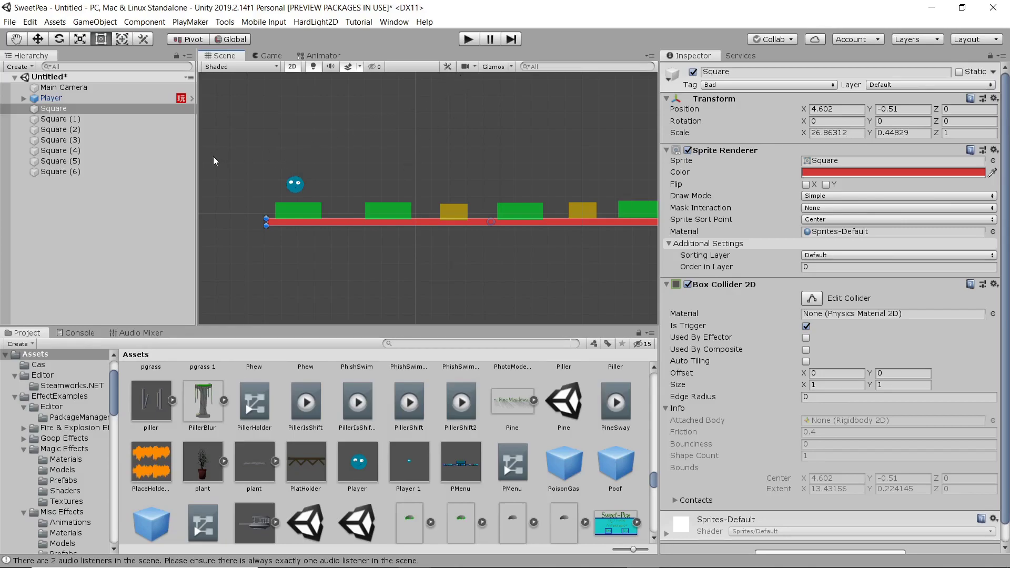
left_click(83, 89)
left_click(273, 58)
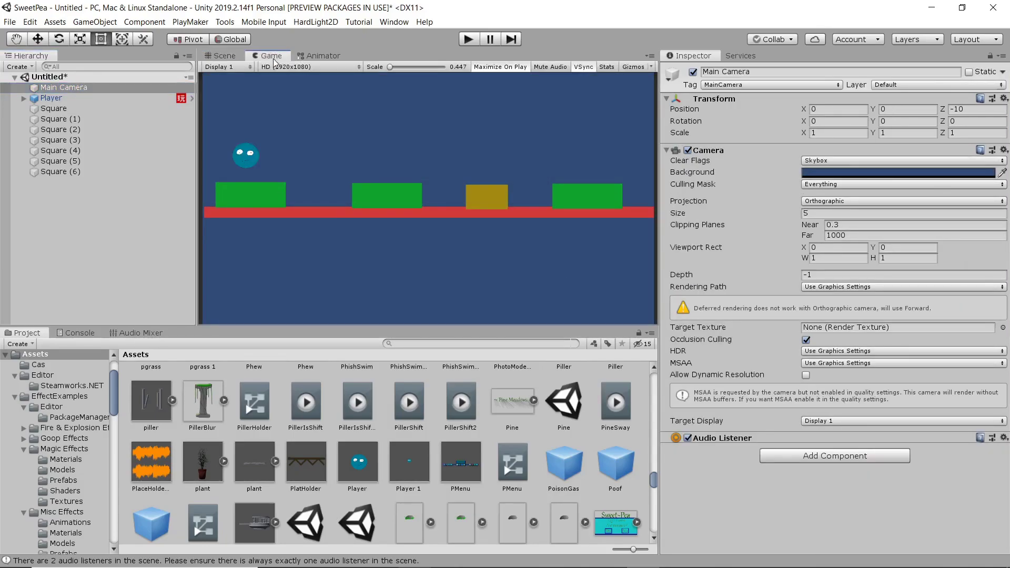
left_click(468, 40)
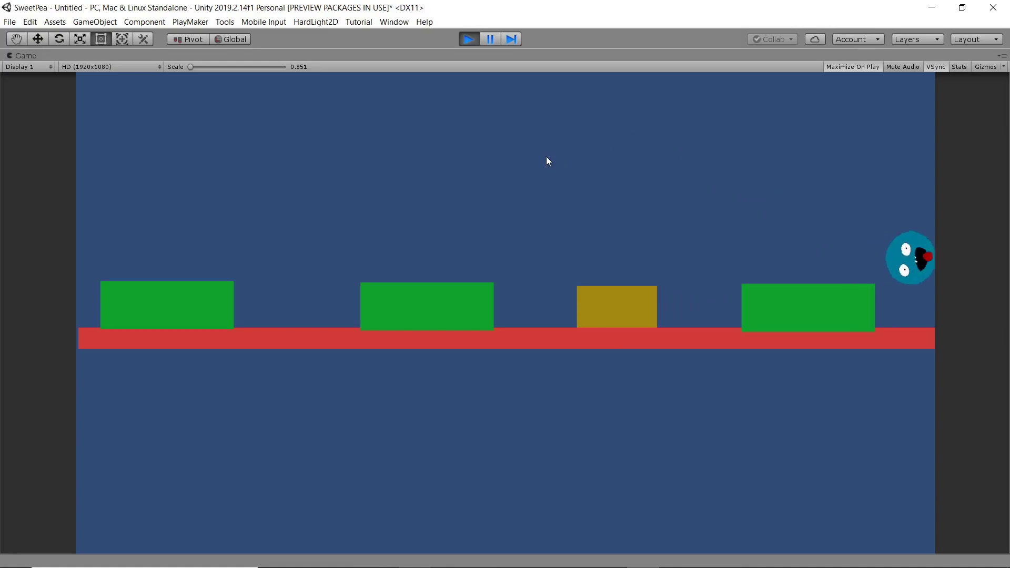
left_click(470, 40)
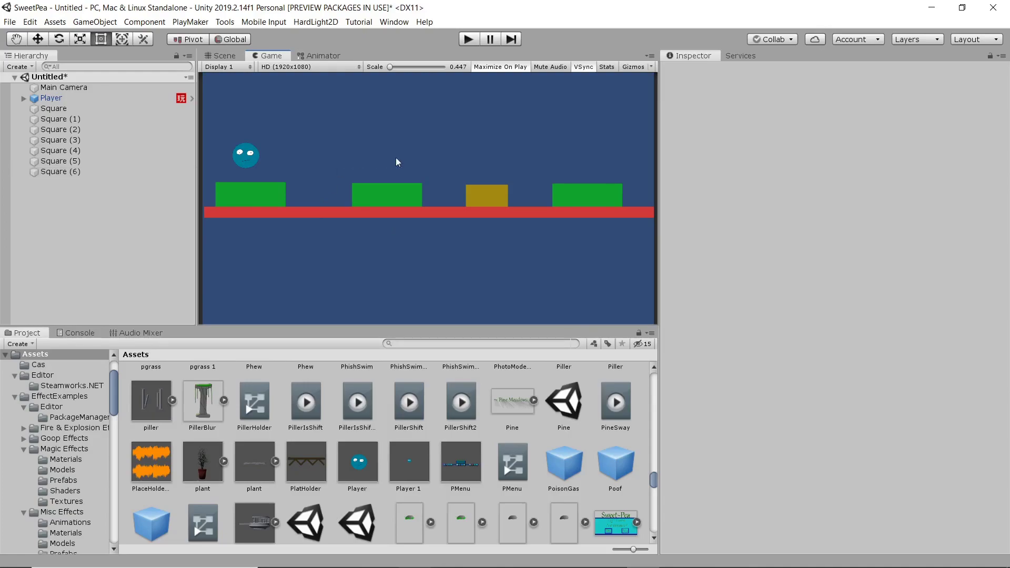
left_click(212, 57)
scroll(413, 221, "up", 5)
scroll(374, 236, "down", 2)
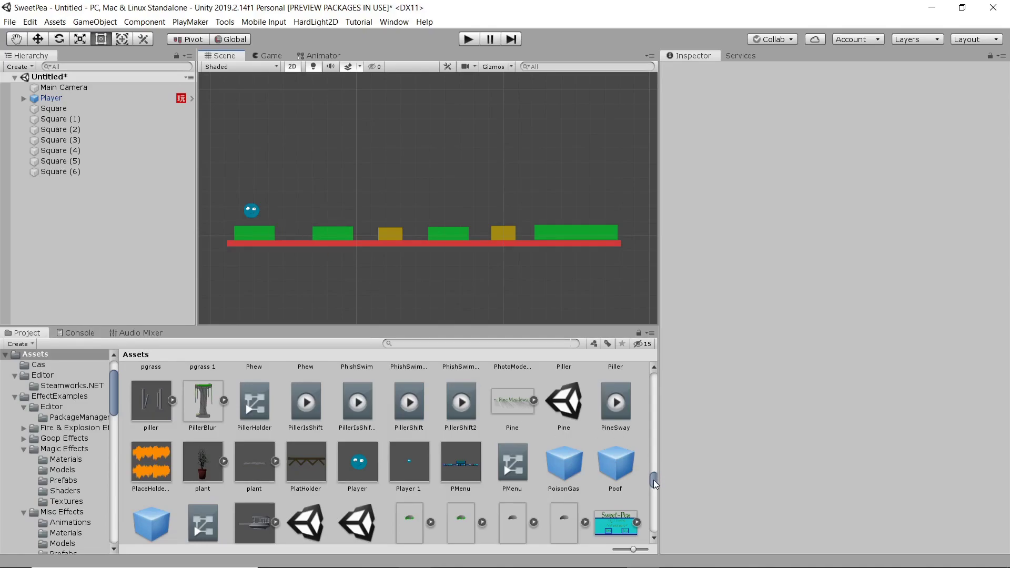
left_click_drag(652, 481, 648, 466)
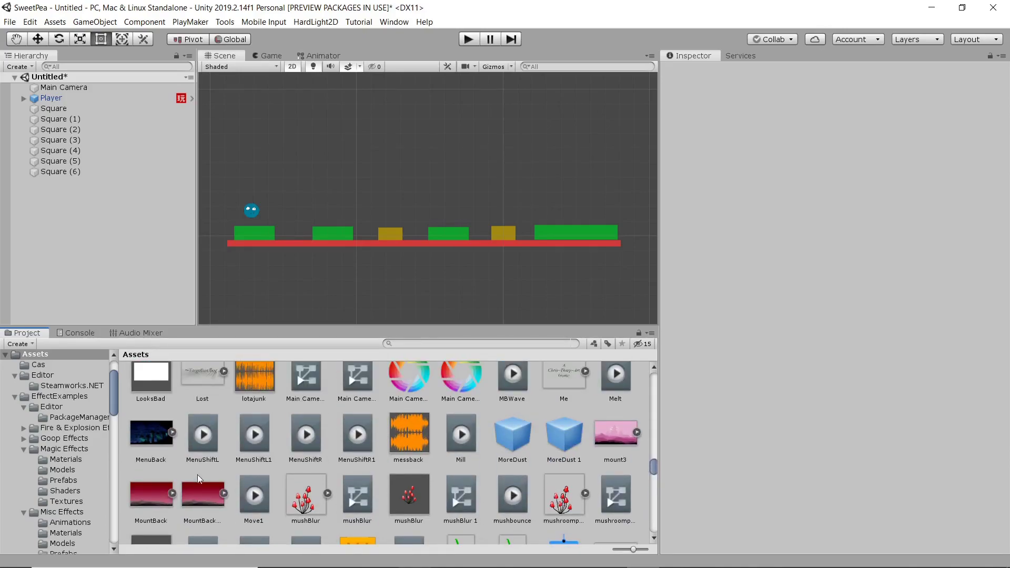
left_click_drag(195, 492, 384, 180)
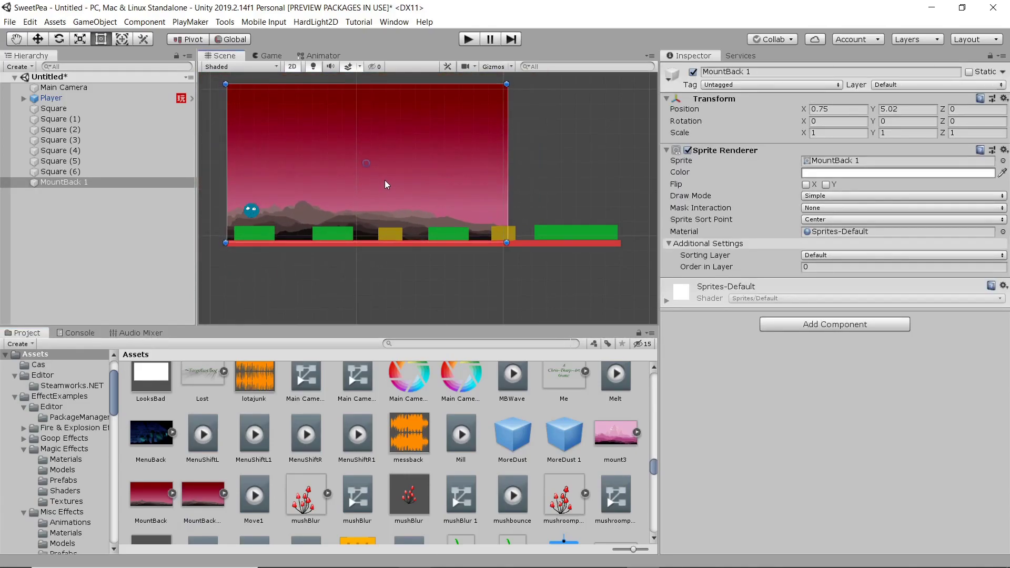
left_click_drag(504, 242, 611, 251)
left_click_drag(416, 166, 418, 157)
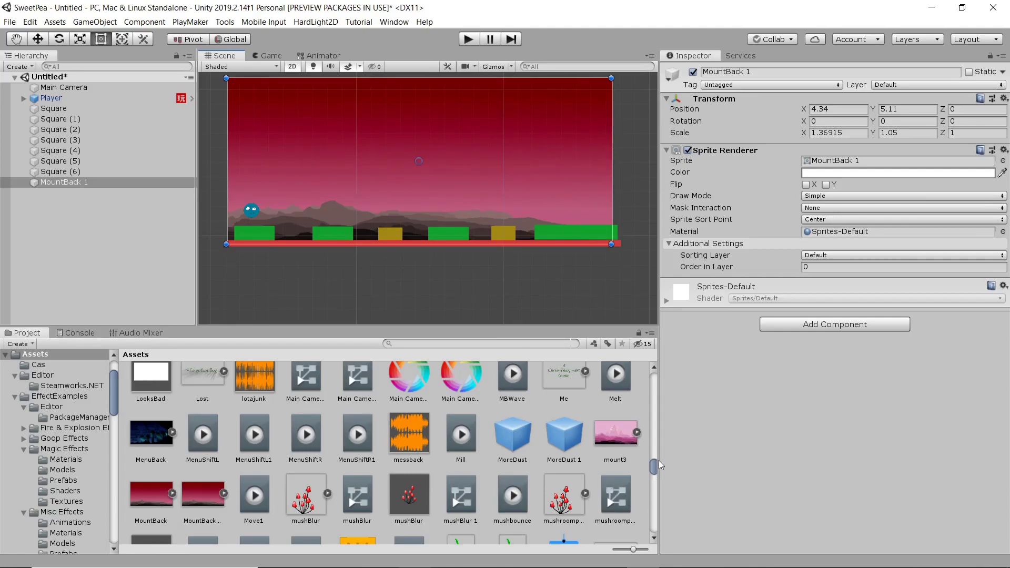
scroll(371, 203, "down", 2)
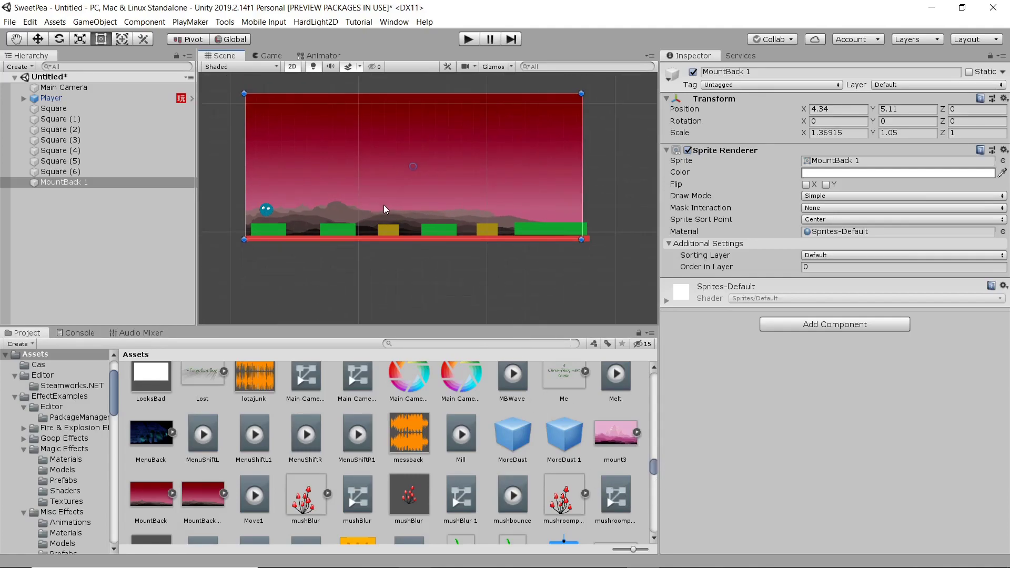
key("r")
left_click_drag(415, 166, 455, 150)
key("w")
left_click_drag(414, 119, 399, 71)
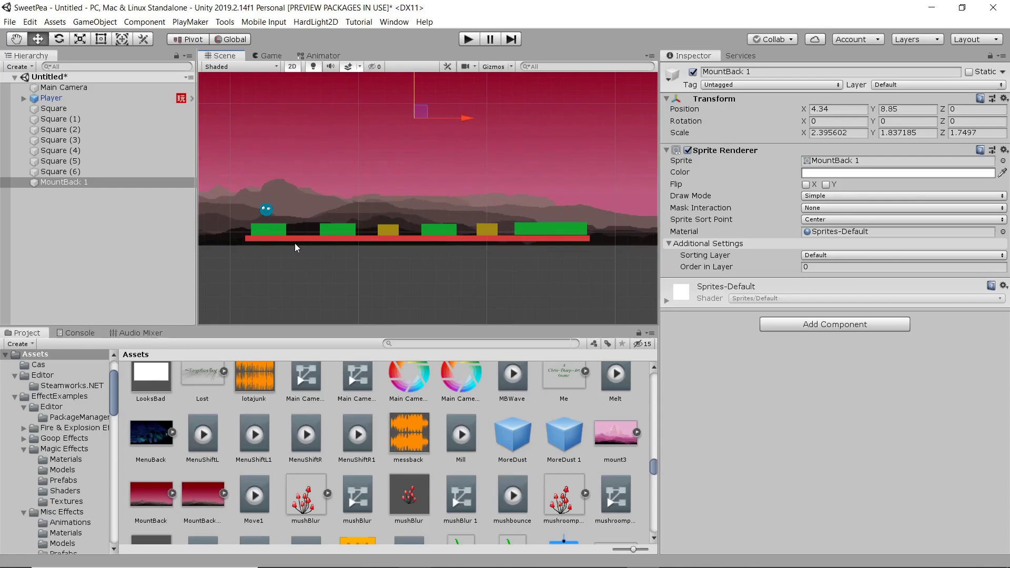
scroll(298, 278, "up", 3)
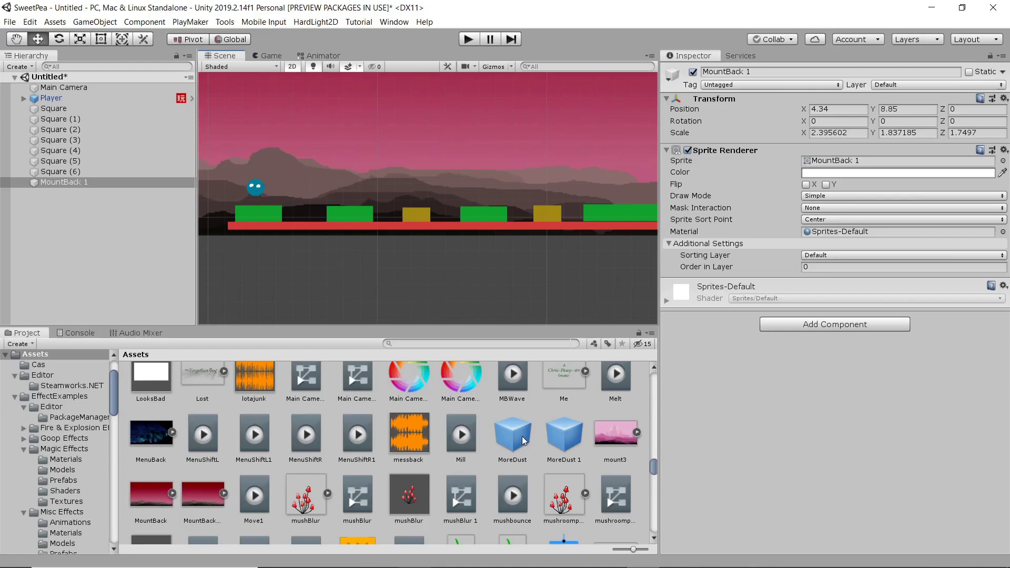
mouse_move(655, 465)
left_mouse_down()
mouse_move(669, 424)
mouse_move(655, 377)
mouse_move(649, 382)
left_mouse_up()
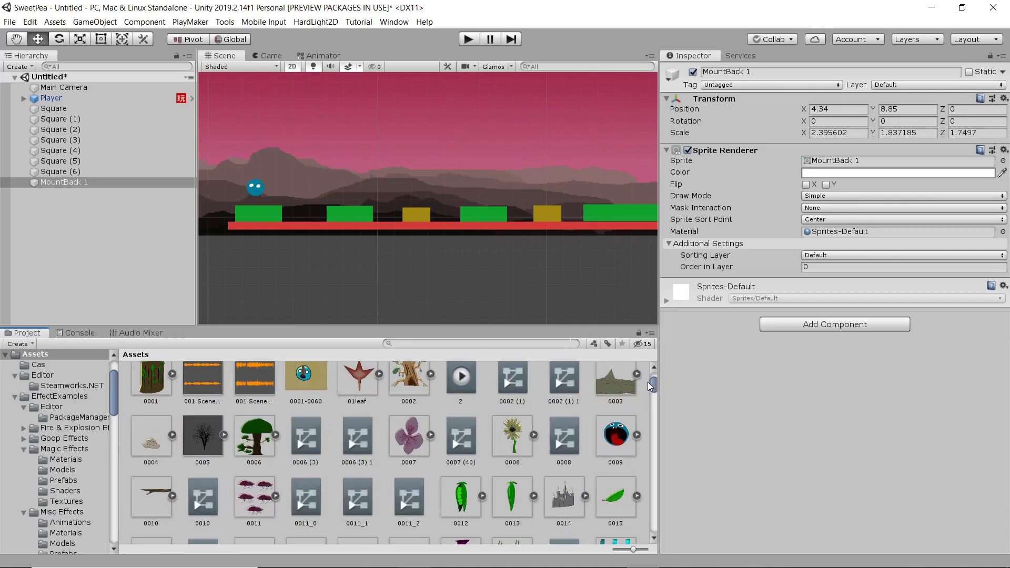
scroll(655, 388, "down", 1)
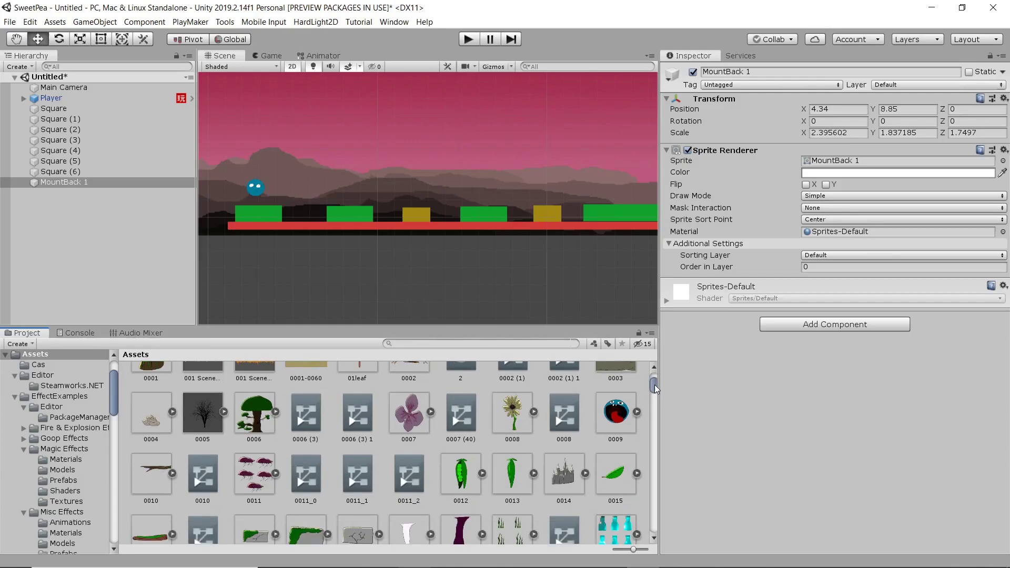
left_click_drag(656, 388, 649, 394)
scroll(648, 393, "down", 1)
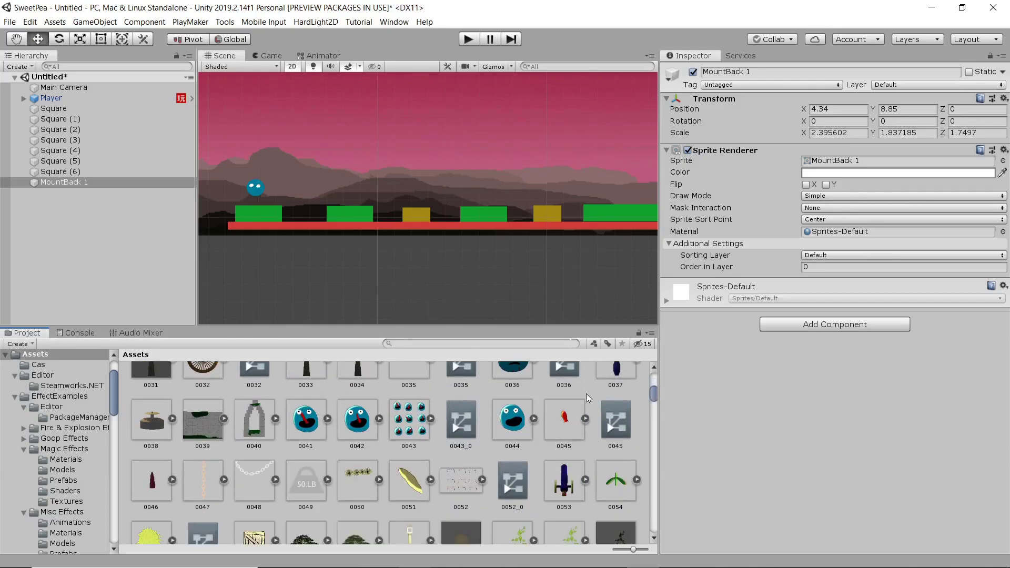
Find the Lava prefab by searching 'lava' and drop it beneath the platforms
left_click(441, 344)
type("lava")
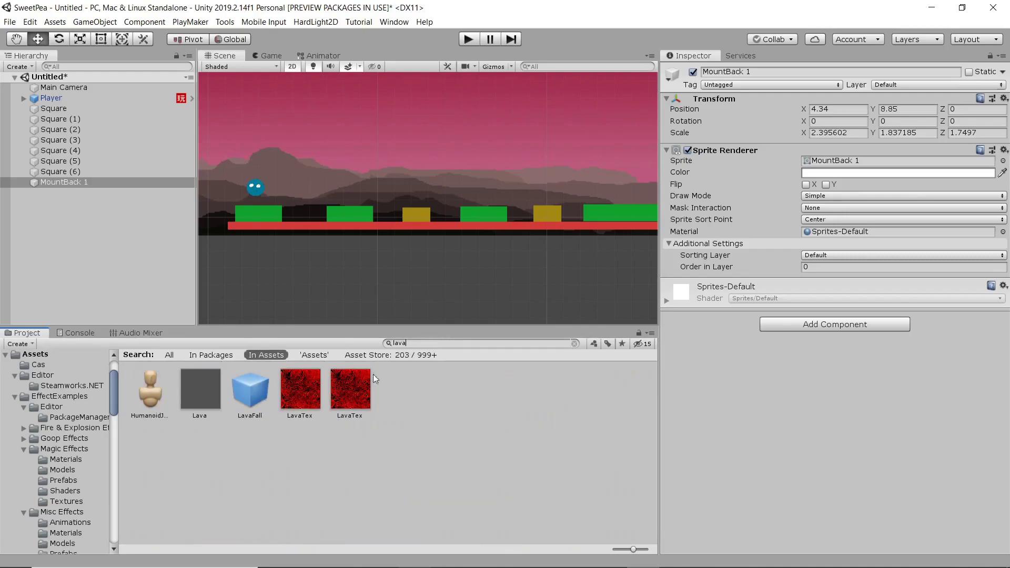
left_click(198, 388)
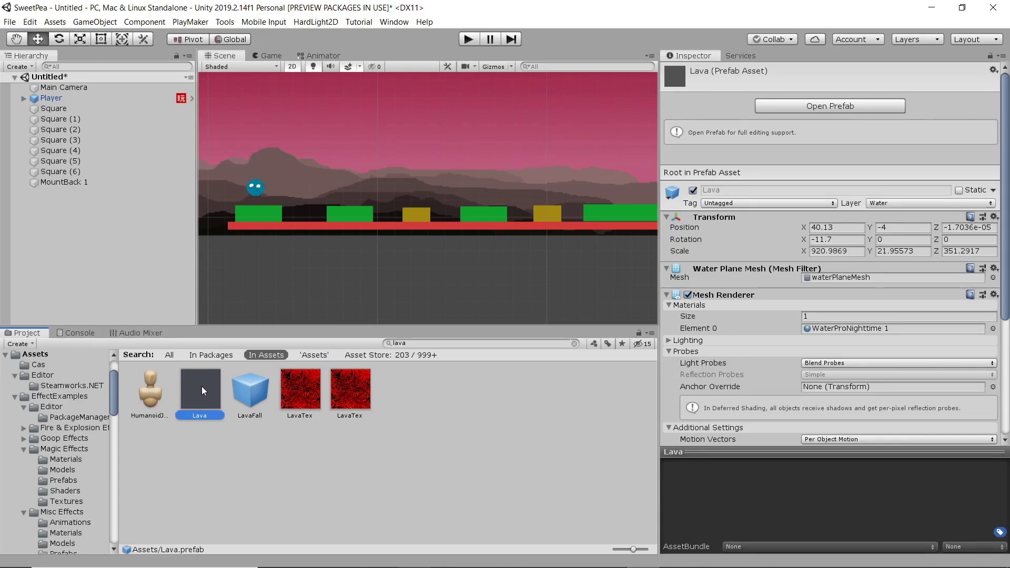
mouse_move(203, 389)
left_mouse_down()
mouse_move(296, 305)
mouse_move(412, 262)
mouse_move(482, 251)
mouse_move(534, 223)
left_mouse_up()
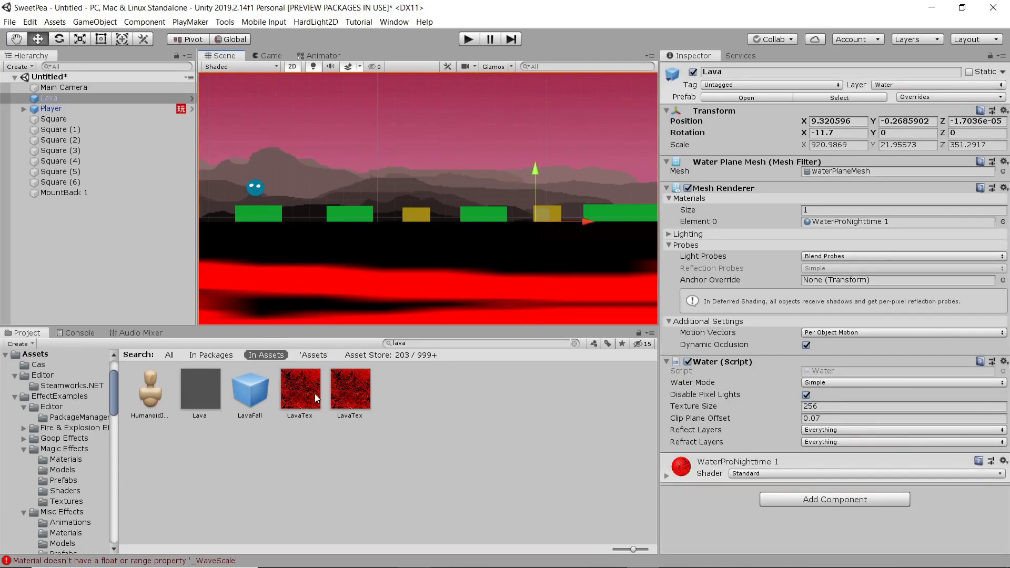
Clear the lava search, try asset 0025 as the lava's material, then undo it
left_click(316, 355)
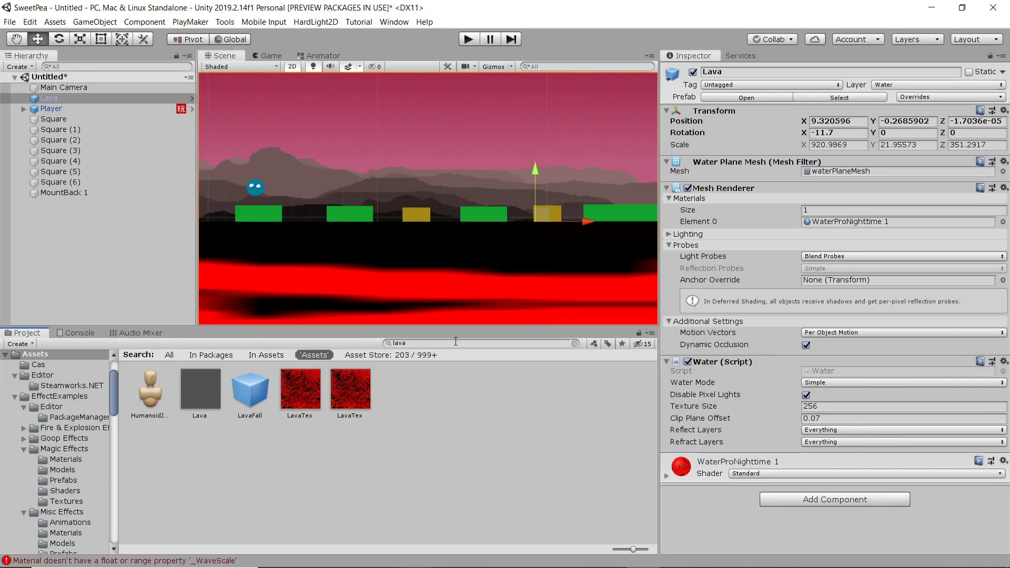
left_click(575, 343)
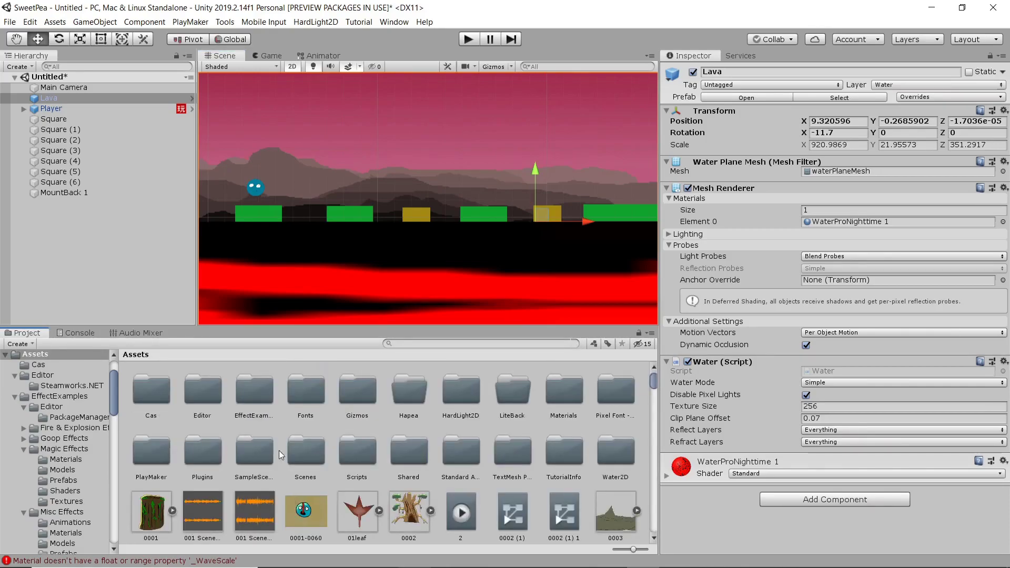
scroll(287, 440, "down", 3)
scroll(286, 439, "down", 1)
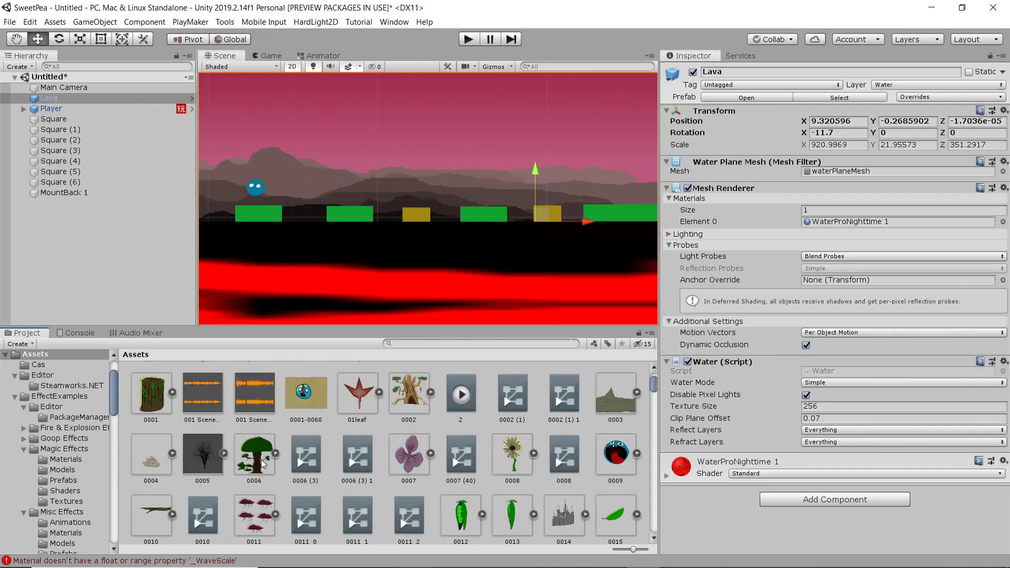
scroll(342, 475, "down", 1)
scroll(362, 476, "down", 2)
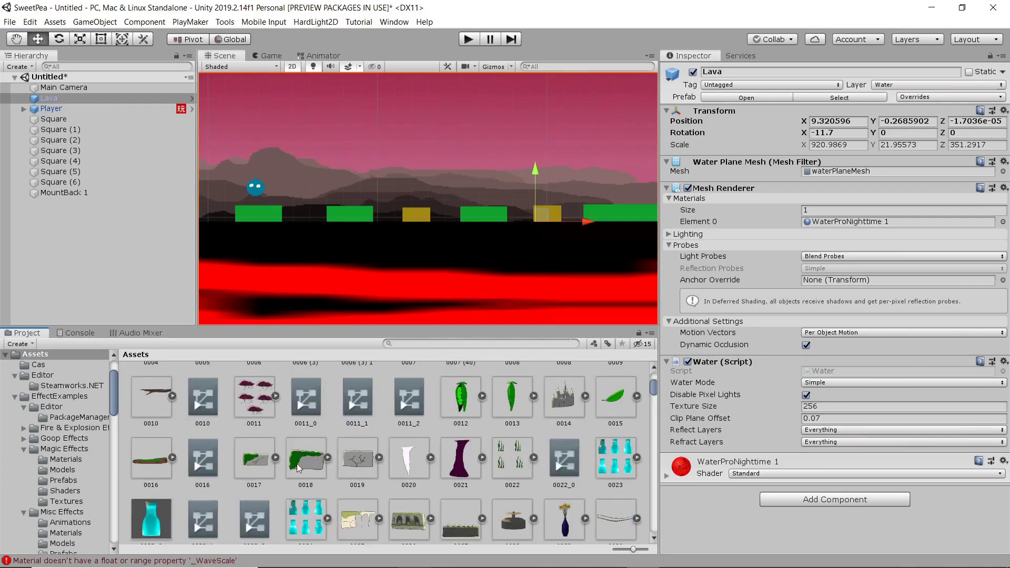
scroll(269, 472, "down", 3)
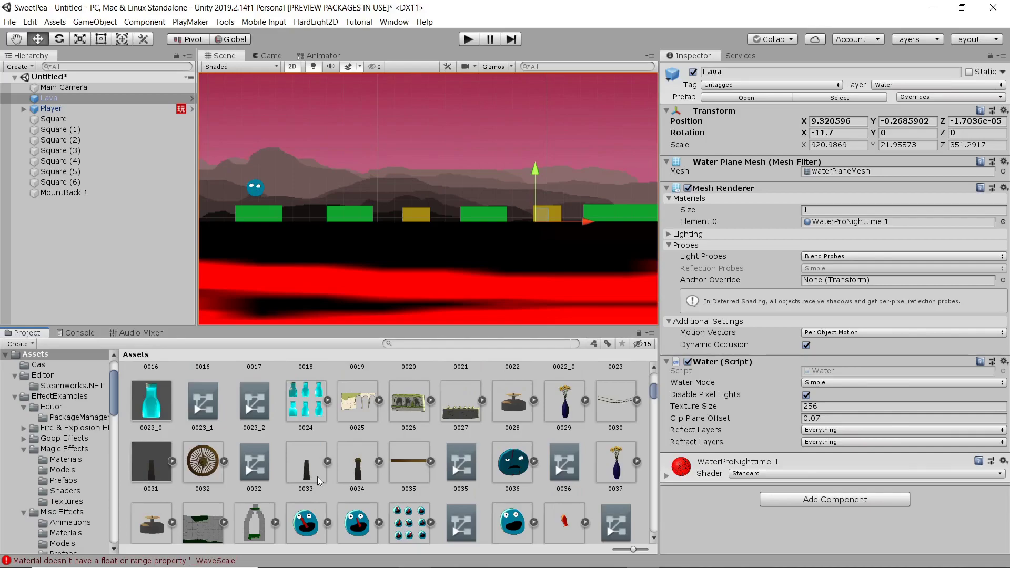
left_click_drag(356, 411, 336, 165)
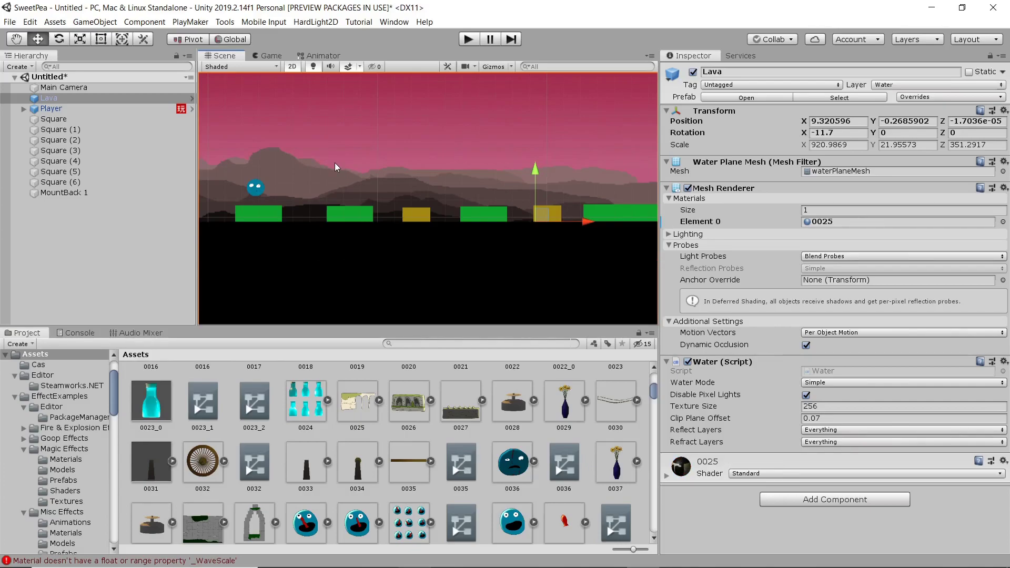
key("ctrl+z")
Preview the Game view, then from the 3D right view push the Lava back to Z 6.59
scroll(335, 162, "down", 2)
middle_click_drag(335, 168, 416, 203)
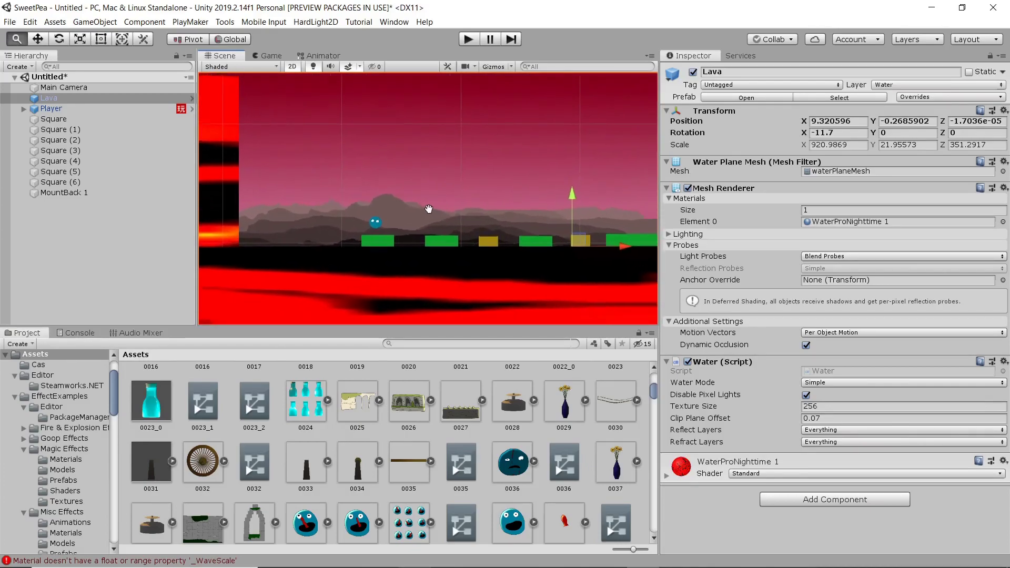
scroll(416, 226, "up", 1)
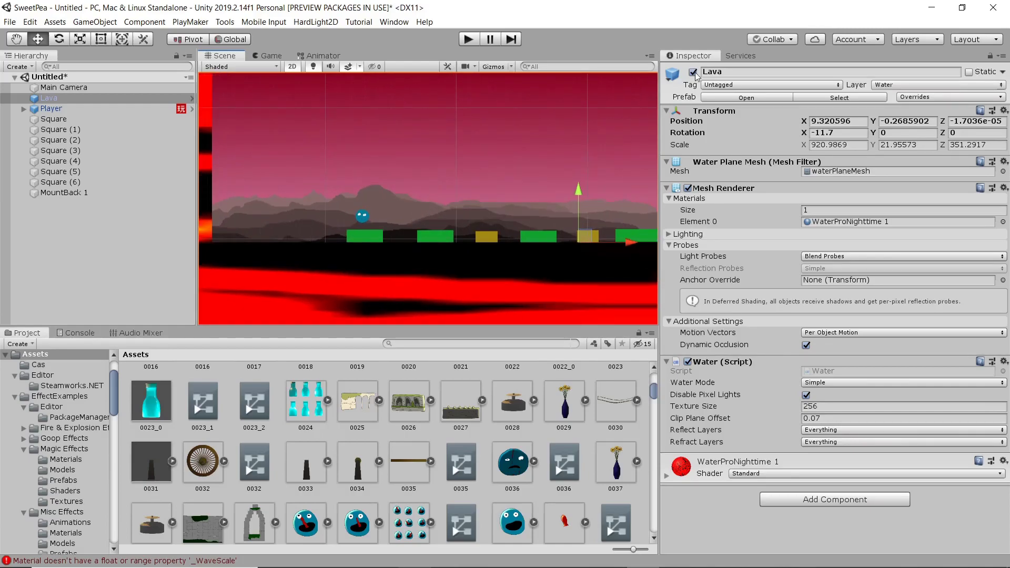
left_click(270, 56)
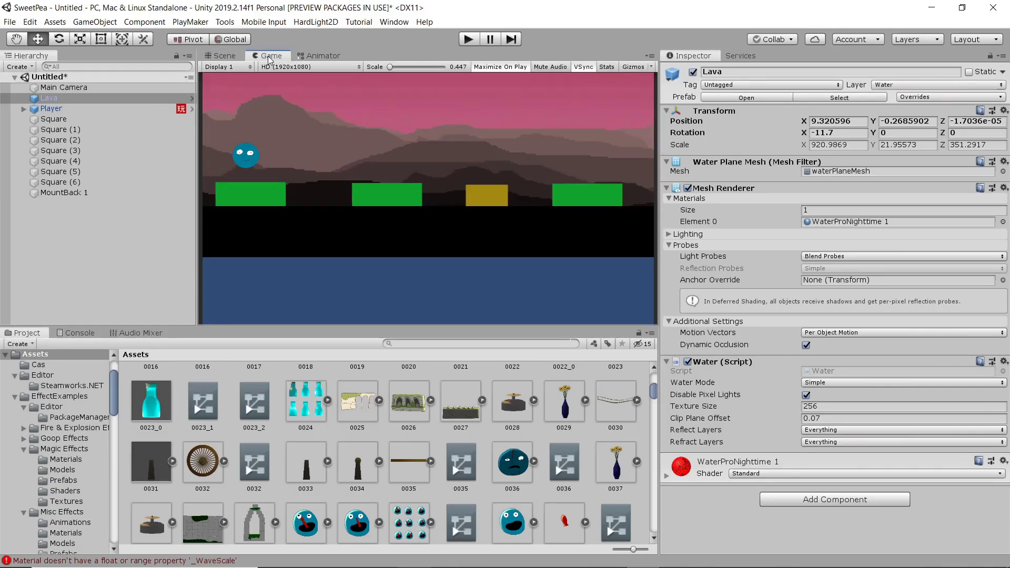
left_click(223, 57)
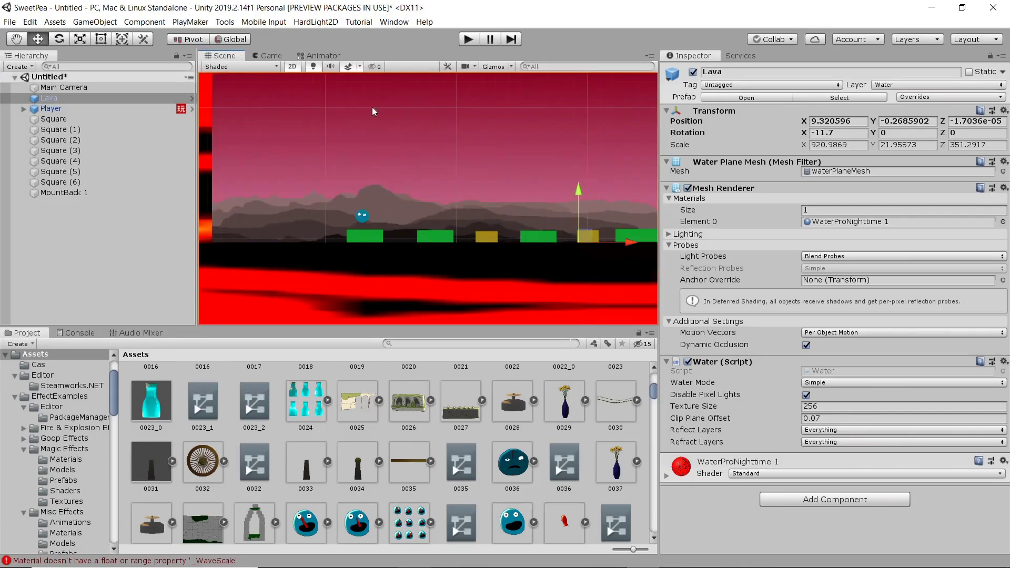
middle_click_drag(589, 135, 457, 182)
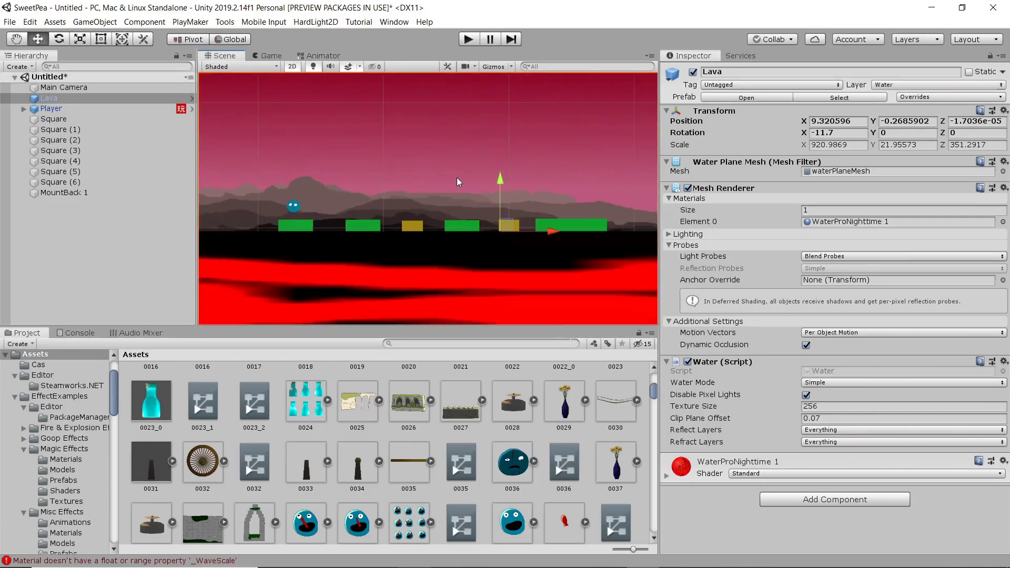
key("2")
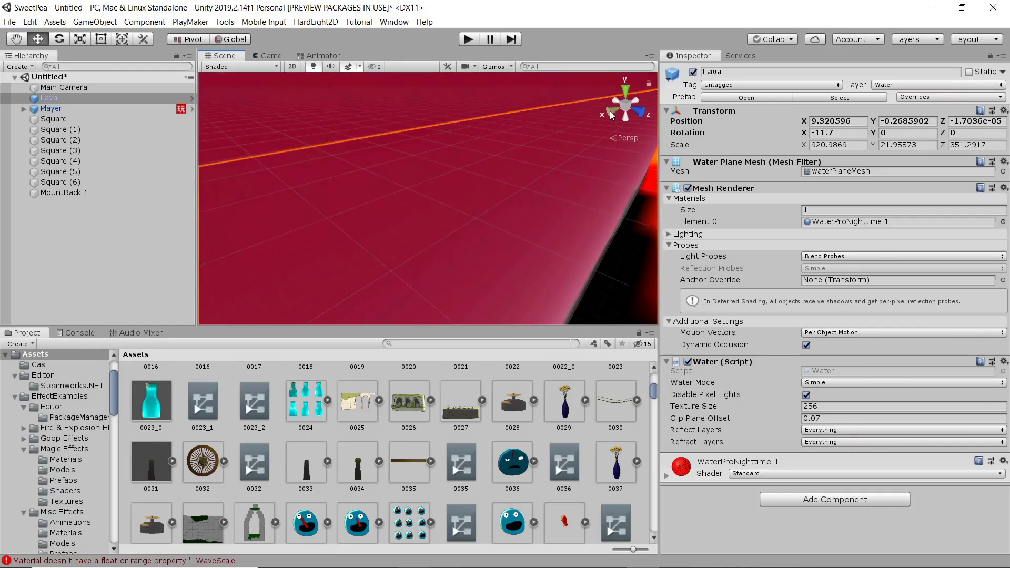
left_click(611, 115)
scroll(515, 230, "up", 5)
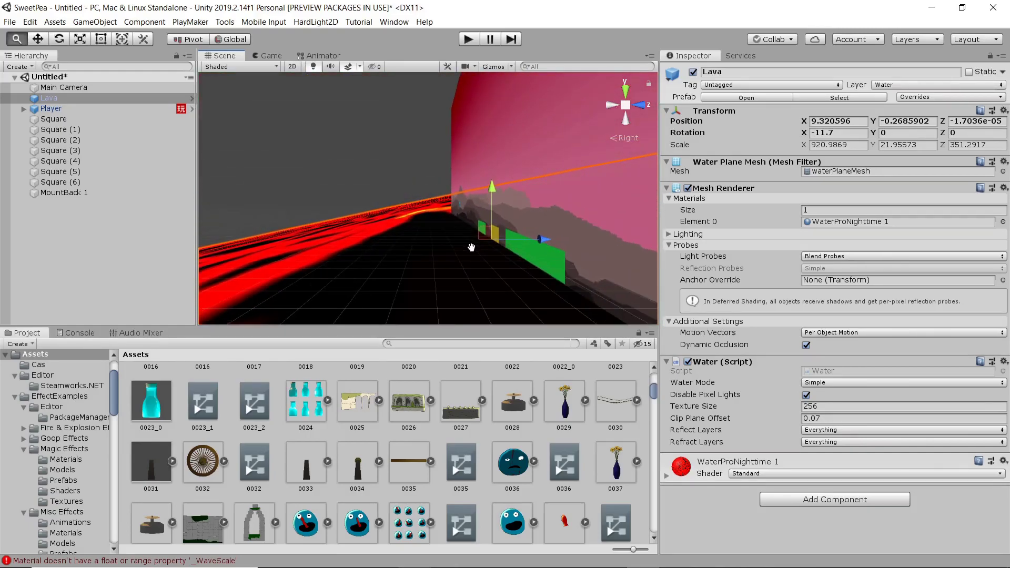
scroll(480, 242, "down", 3)
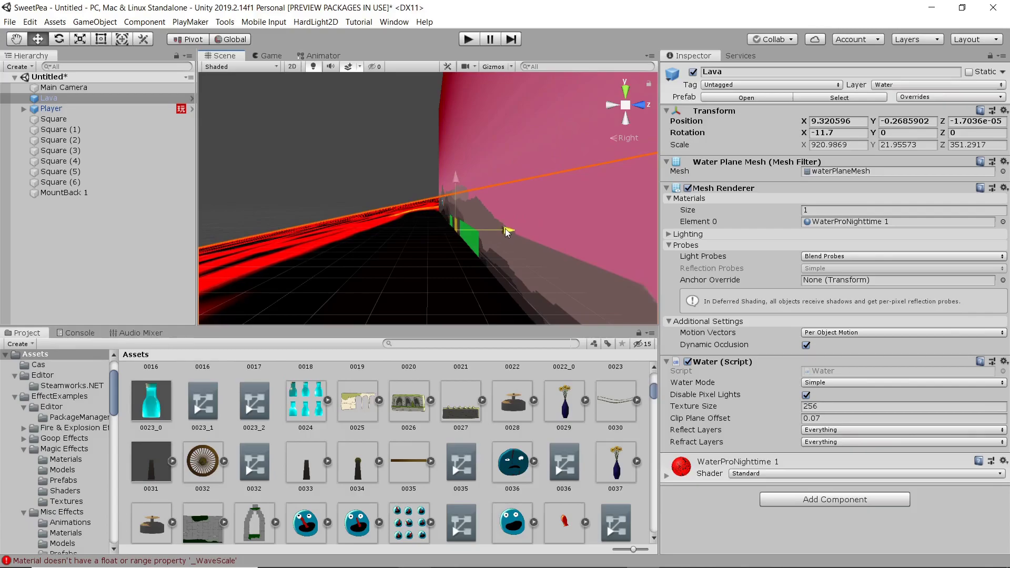
left_click_drag(506, 231, 610, 238)
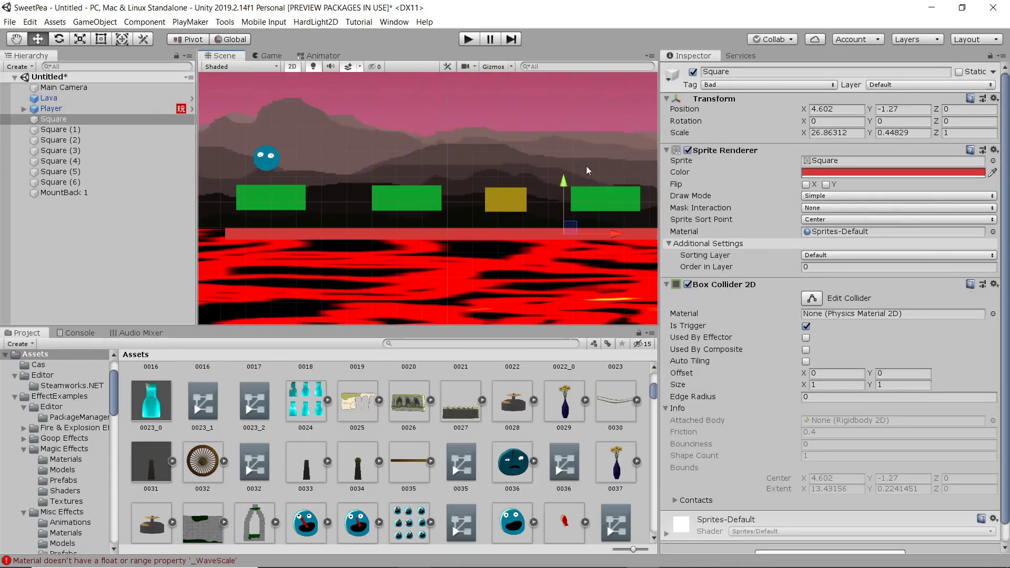
With the Rect tool, make the left and middle green platforms taller and lower the yellow platform
left_click(285, 197)
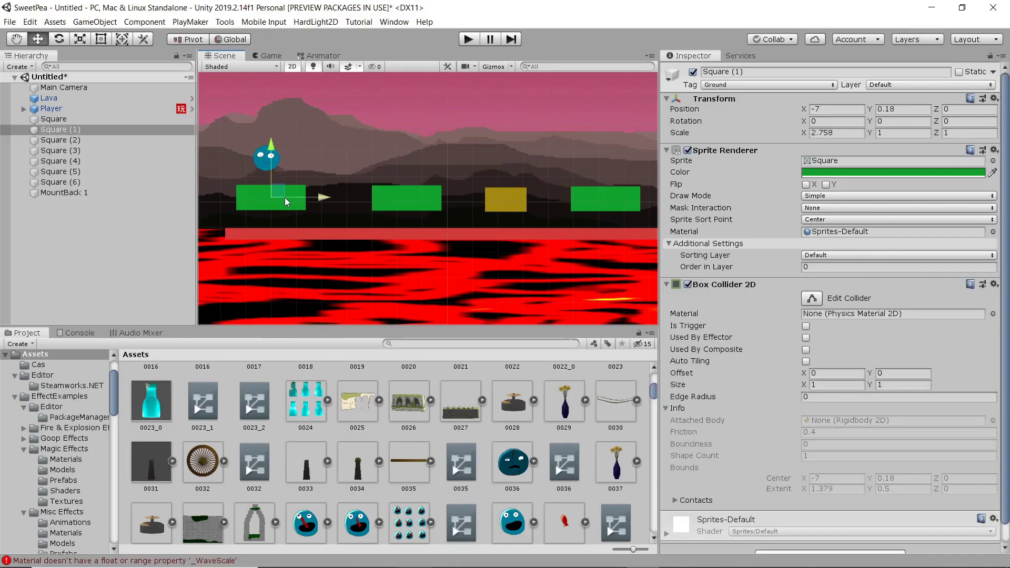
key("t")
left_click_drag(306, 211, 306, 228)
left_click(390, 200)
left_click(392, 200)
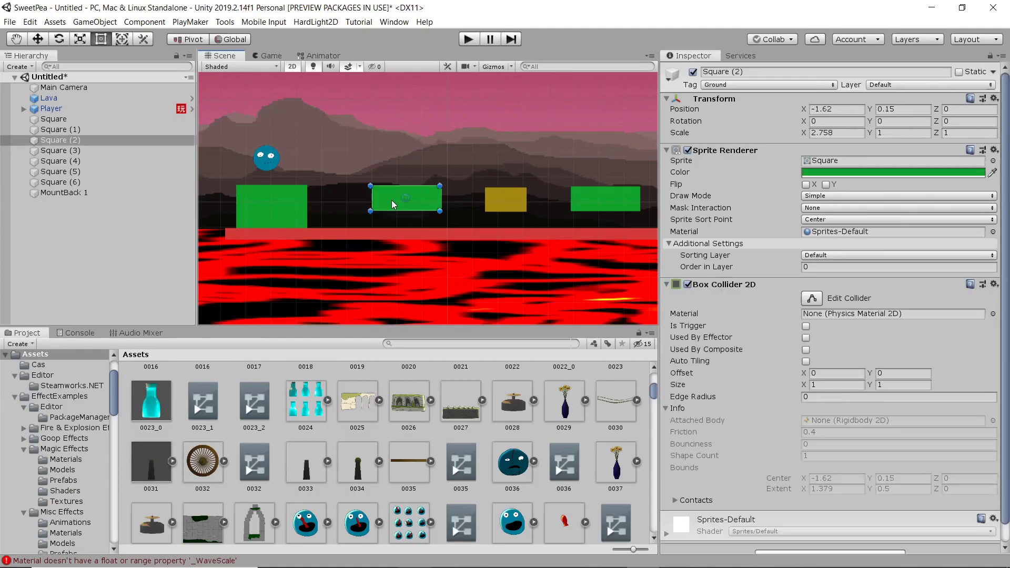
left_click_drag(440, 211, 428, 231)
left_click(503, 197)
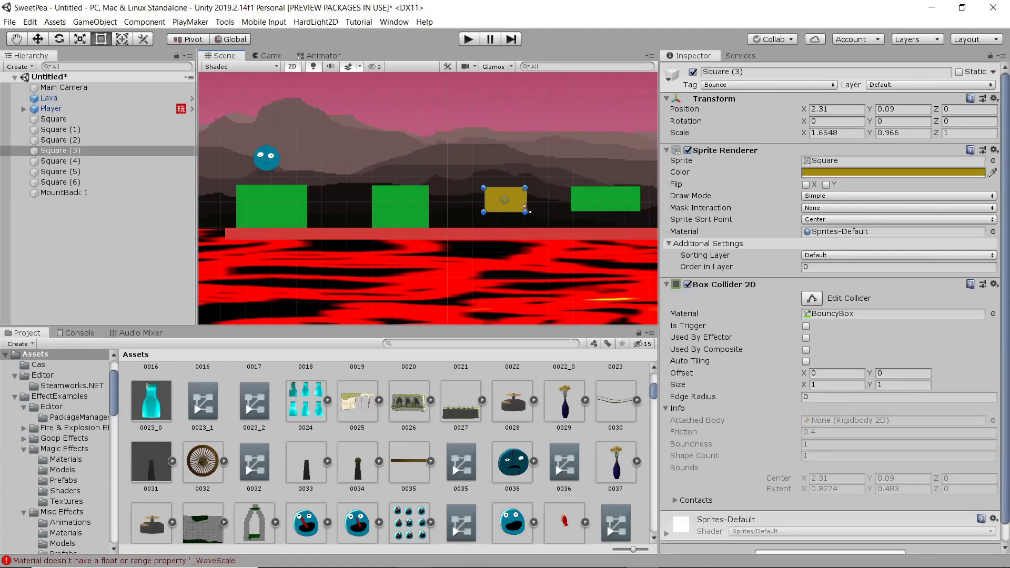
left_click_drag(504, 197, 503, 216)
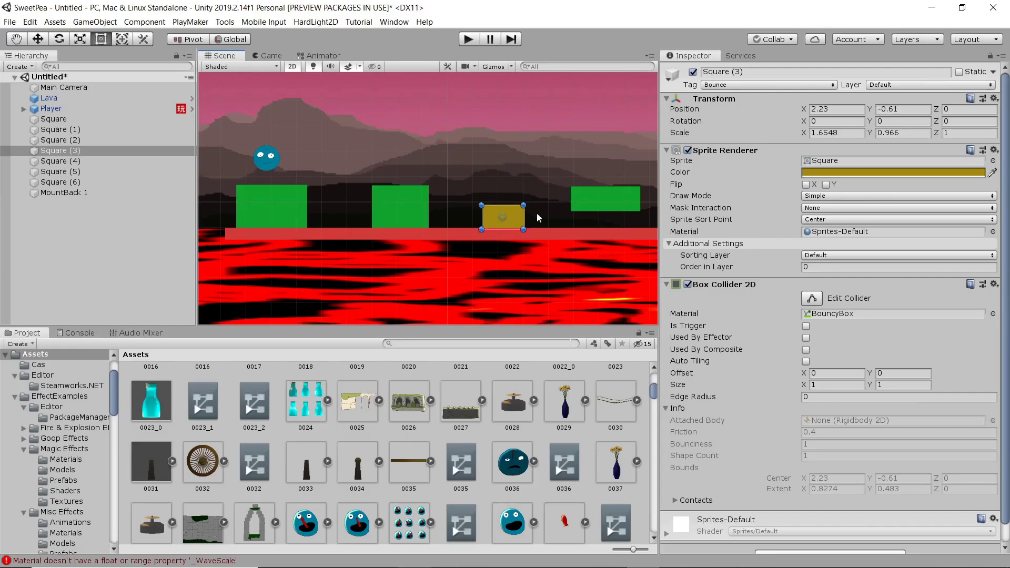
Lower the next green platform, the second yellow platform and the last green platform toward the lava
middle_click_drag(583, 205, 451, 209)
left_click(463, 206)
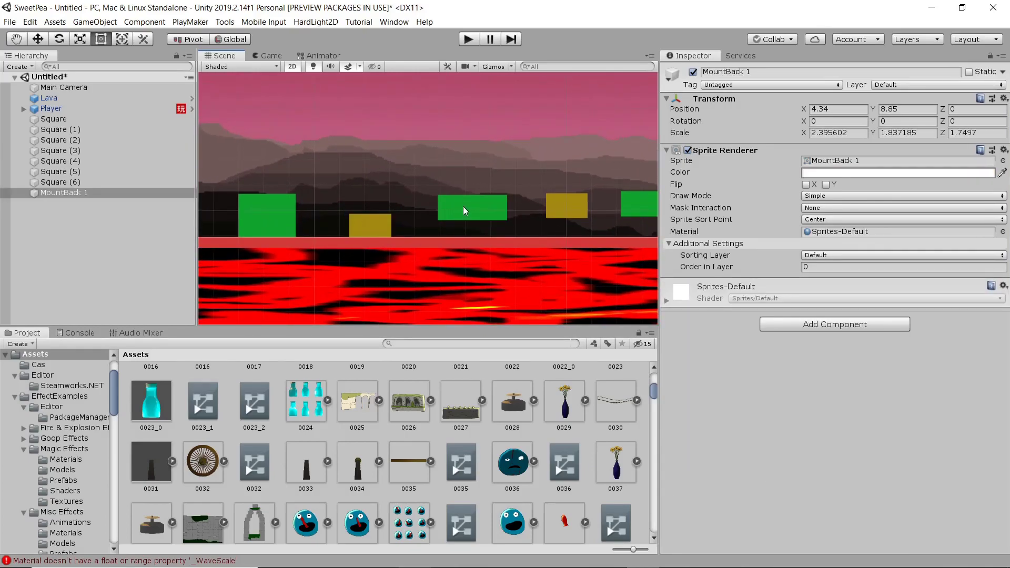
left_click_drag(474, 210, 469, 227)
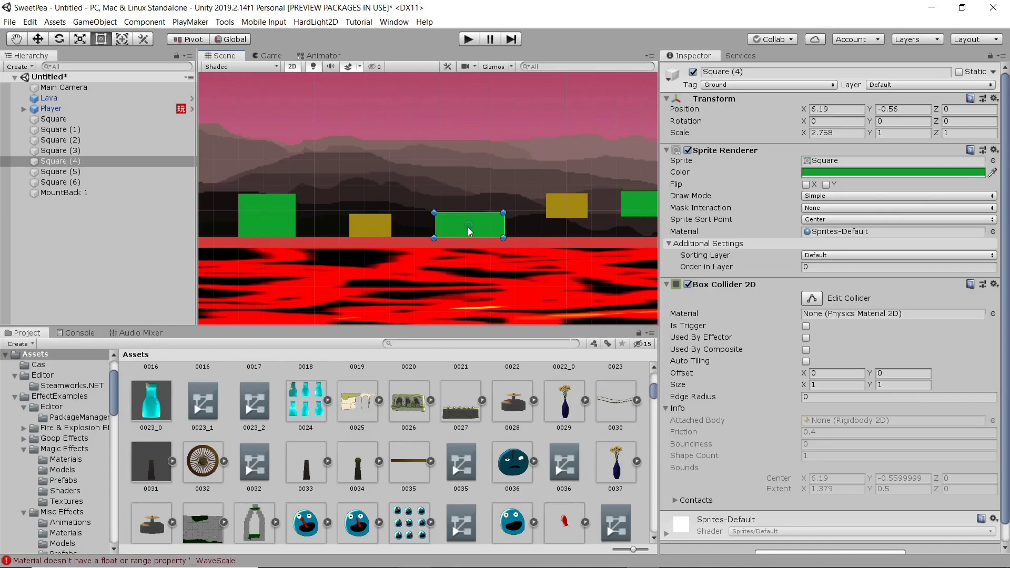
middle_click_drag(563, 205, 482, 208)
left_click(482, 208)
left_click(483, 208)
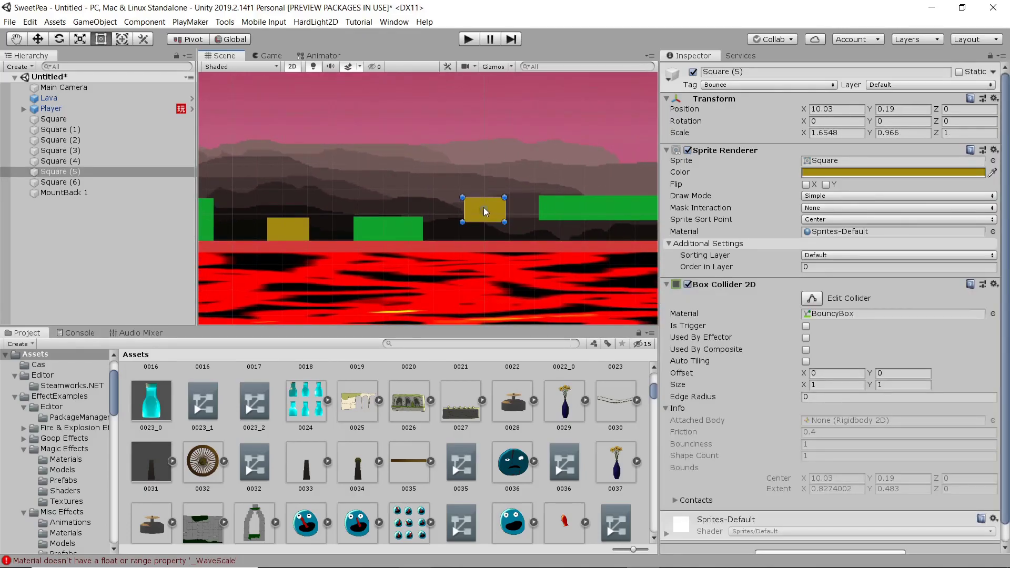
left_click_drag(485, 212, 487, 230)
middle_click_drag(561, 203, 462, 207)
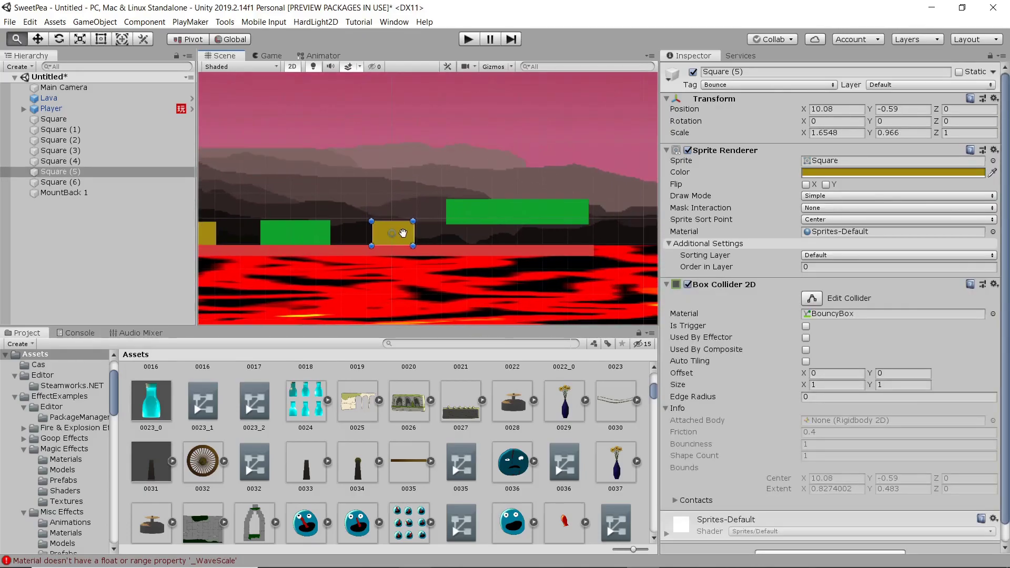
left_click(469, 207)
left_click(469, 207)
mouse_move(503, 206)
left_mouse_down()
mouse_move(506, 232)
mouse_move(506, 209)
left_mouse_up()
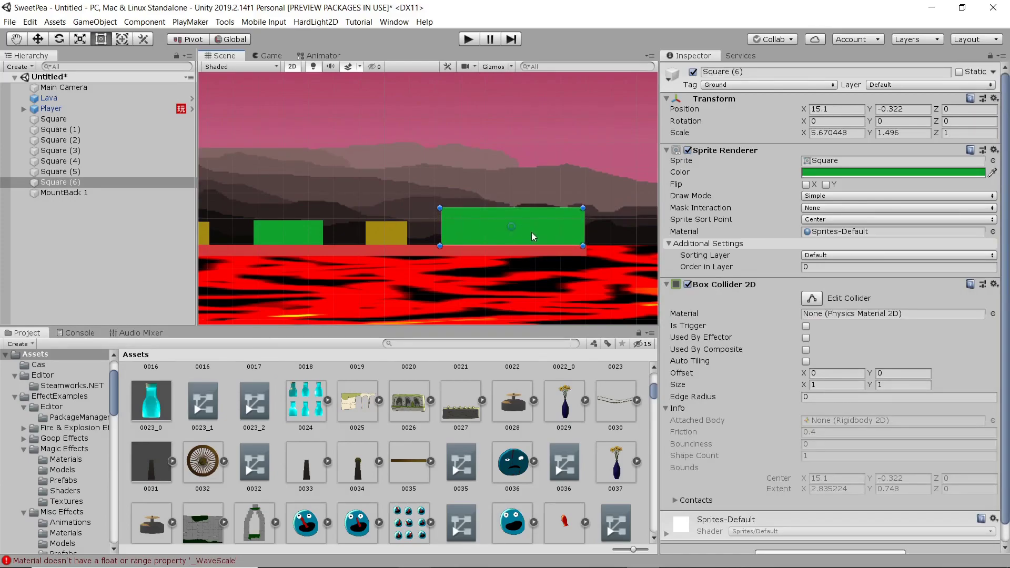
Widen the red strip above the lava further across the level, to 32.8536
left_click(492, 251)
left_click_drag(585, 250, 655, 249)
middle_click_drag(454, 253, 466, 234)
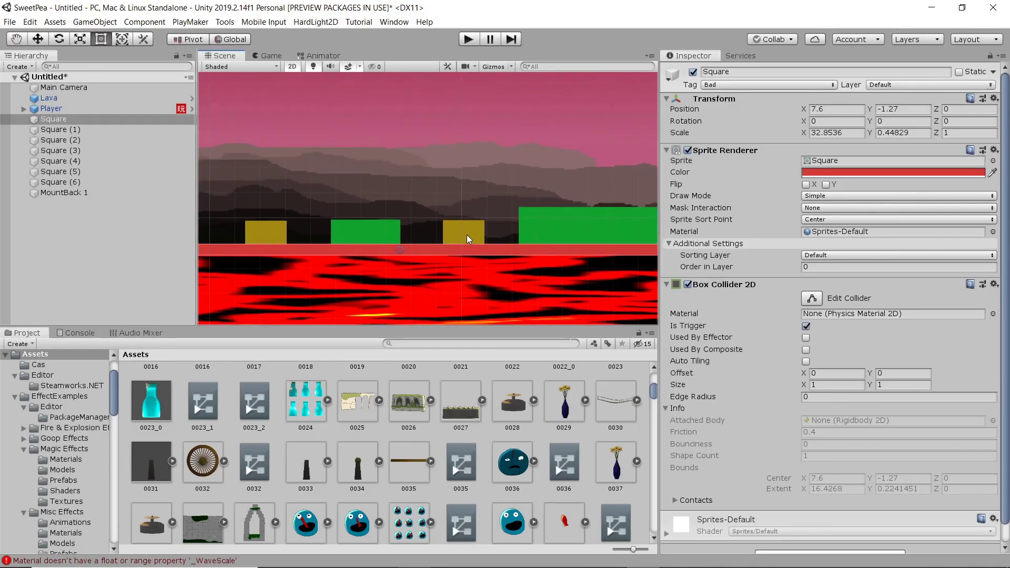
Make the green block Square (4) taller, scaled to 2.758 by 1.783
middle_click_drag(386, 235, 524, 241)
left_click(502, 234)
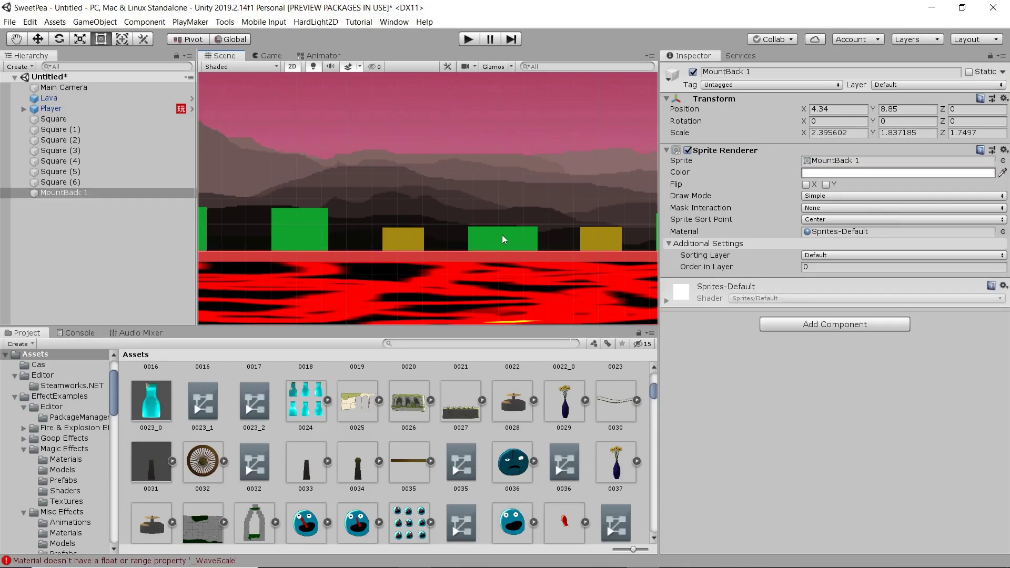
left_click(499, 235)
left_click_drag(499, 226, 499, 207)
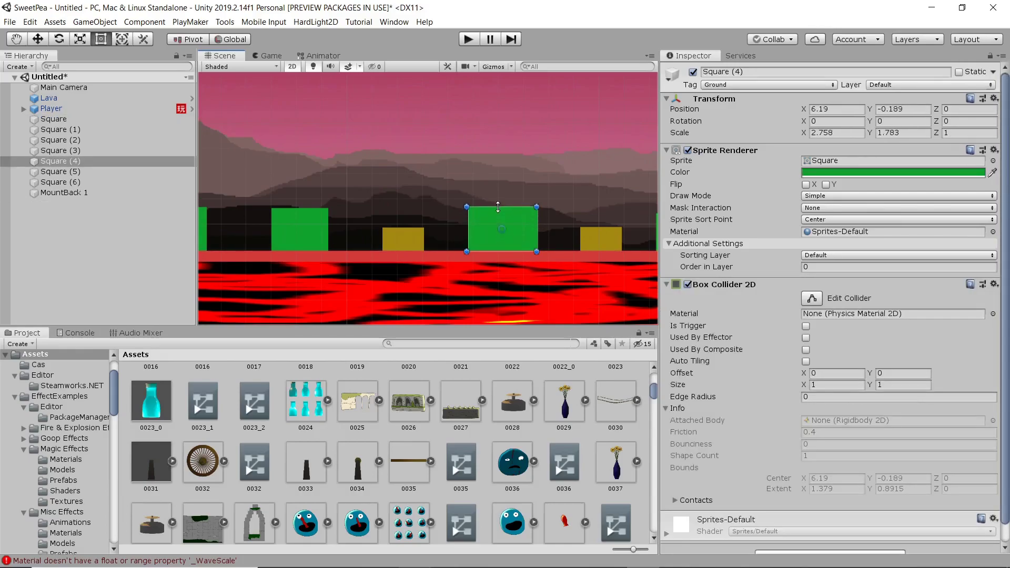
middle_click_drag(399, 232, 555, 238)
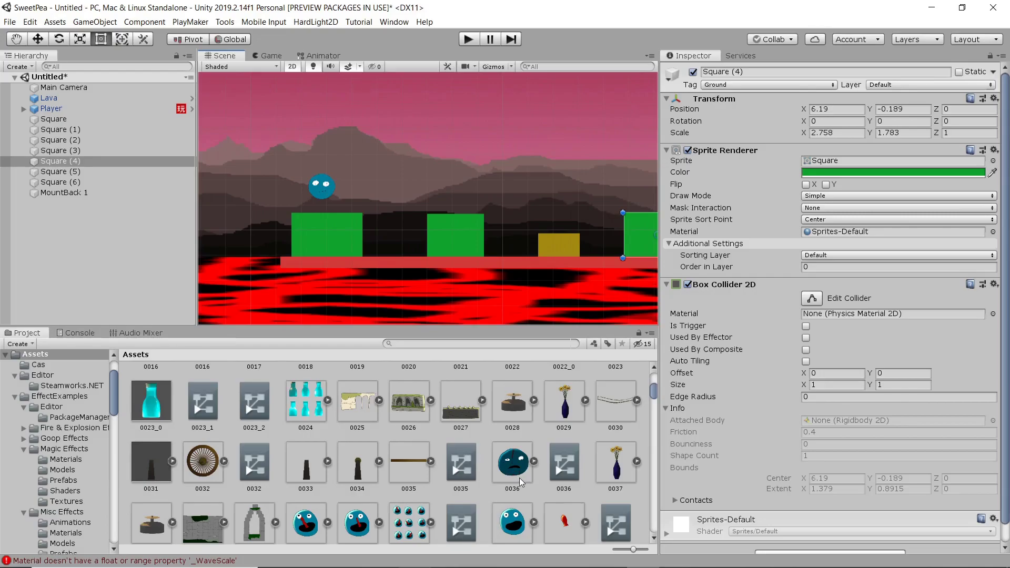
Drag the BridgeSup pillar sprite from the Project assets into the scene over the left green platform
scroll(520, 478, "up", 1)
scroll(513, 479, "up", 2)
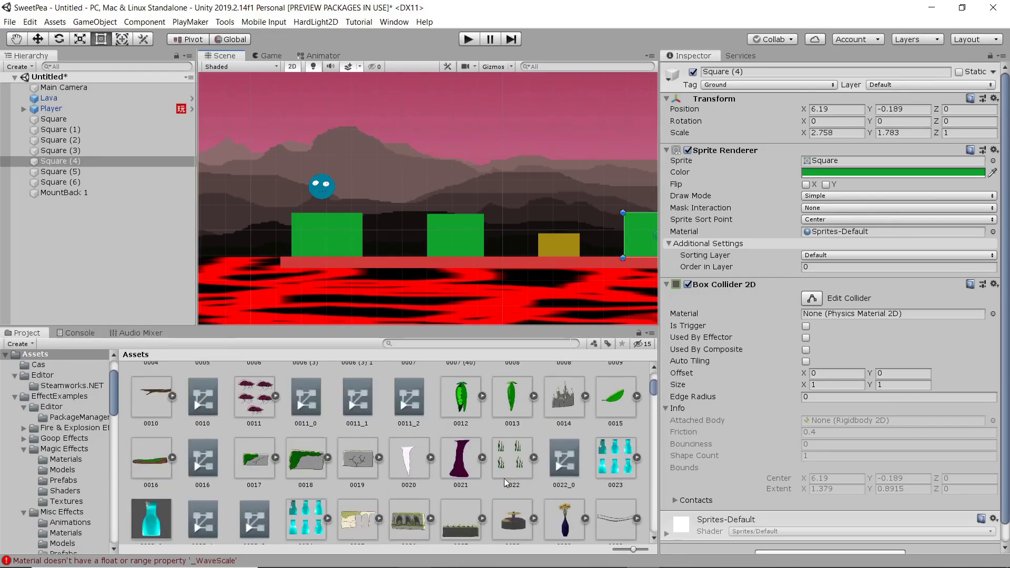
scroll(507, 482, "up", 1)
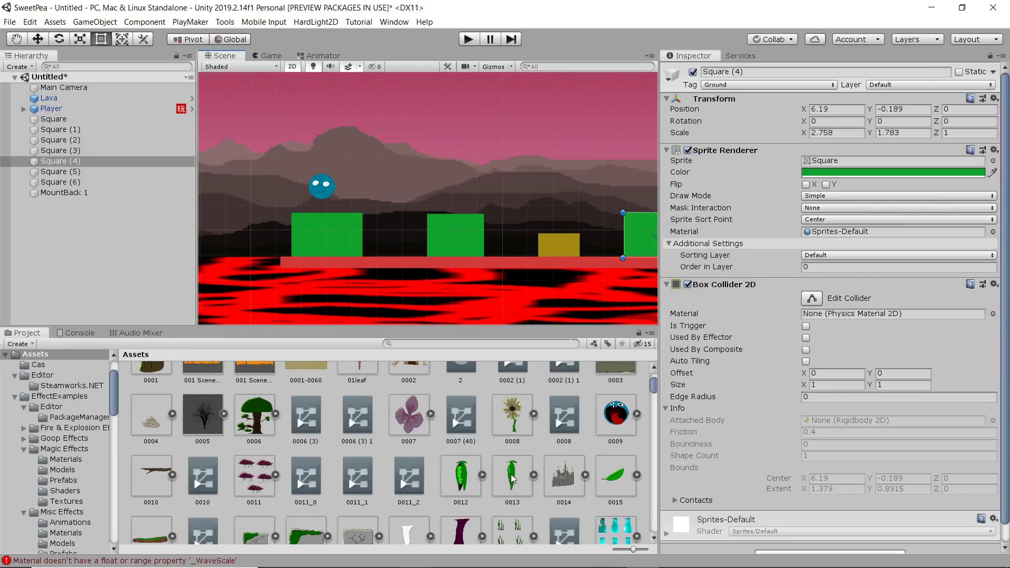
scroll(508, 477, "down", 5)
scroll(510, 474, "down", 8)
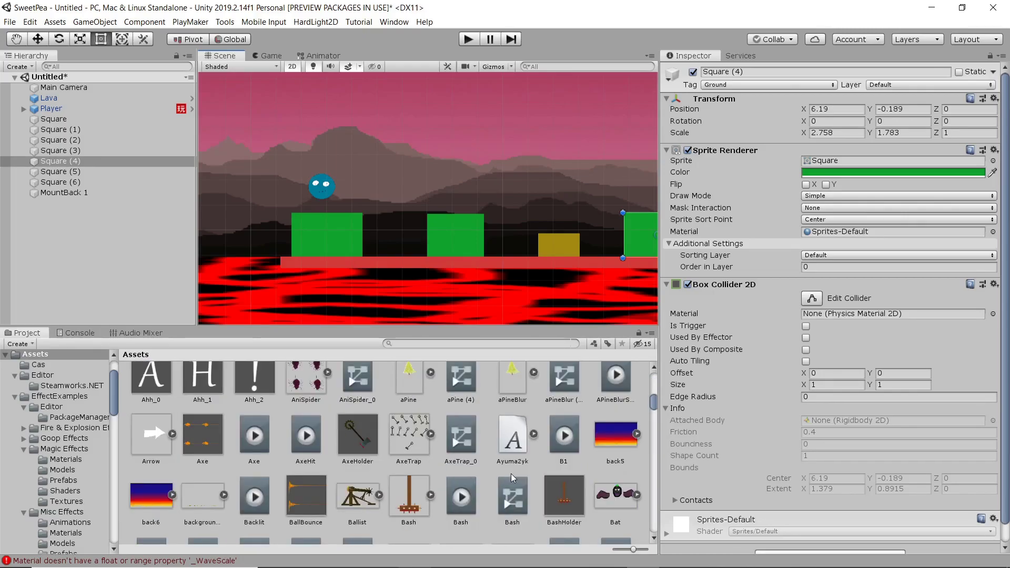
scroll(510, 474, "down", 2)
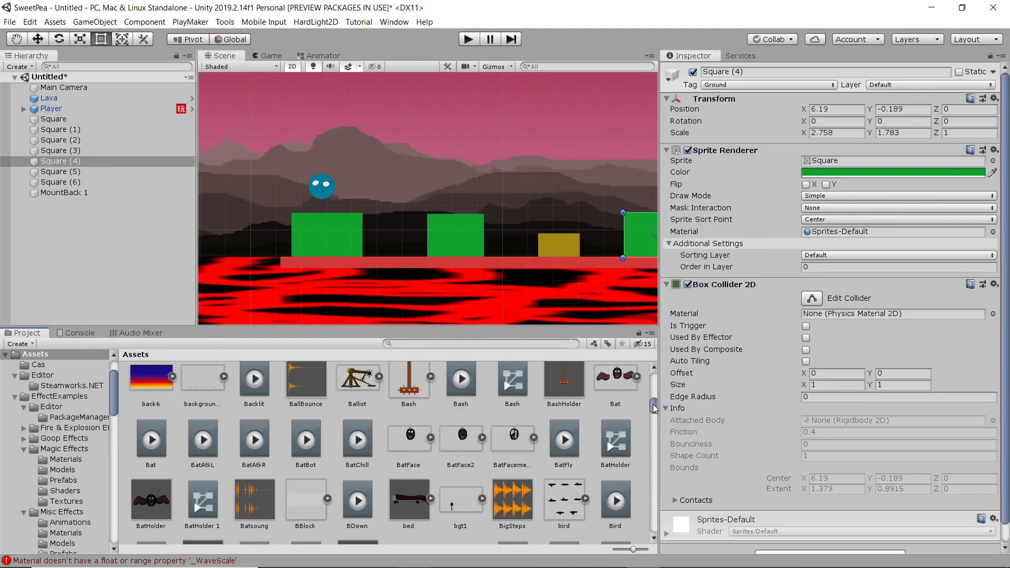
left_click_drag(654, 406, 646, 415)
left_click_drag(364, 378, 349, 232)
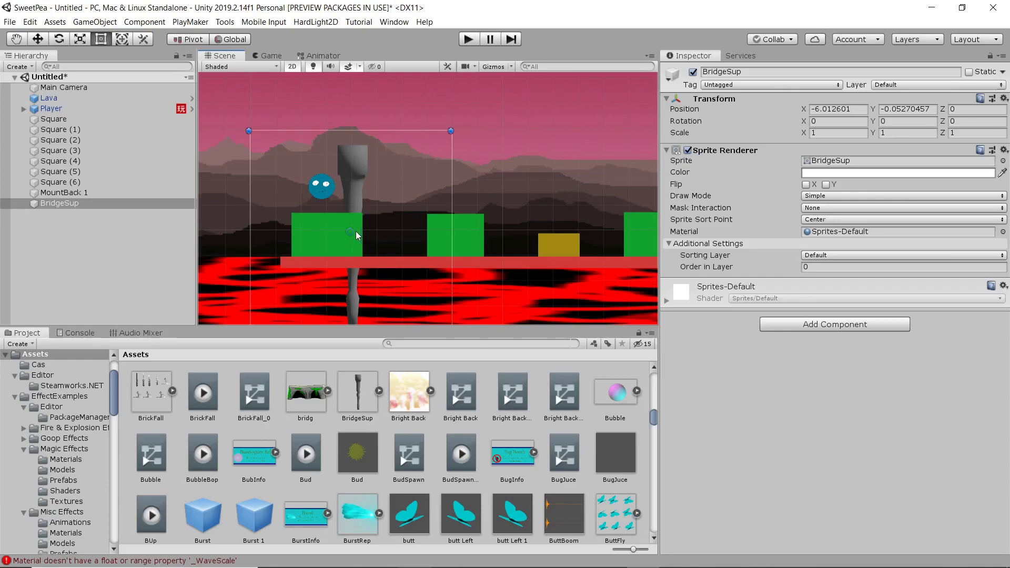
Move BridgeSup down into the lava at Order in Layer 1 and widen it under the first green block
left_click_drag(365, 232, 307, 301)
left_click(708, 267)
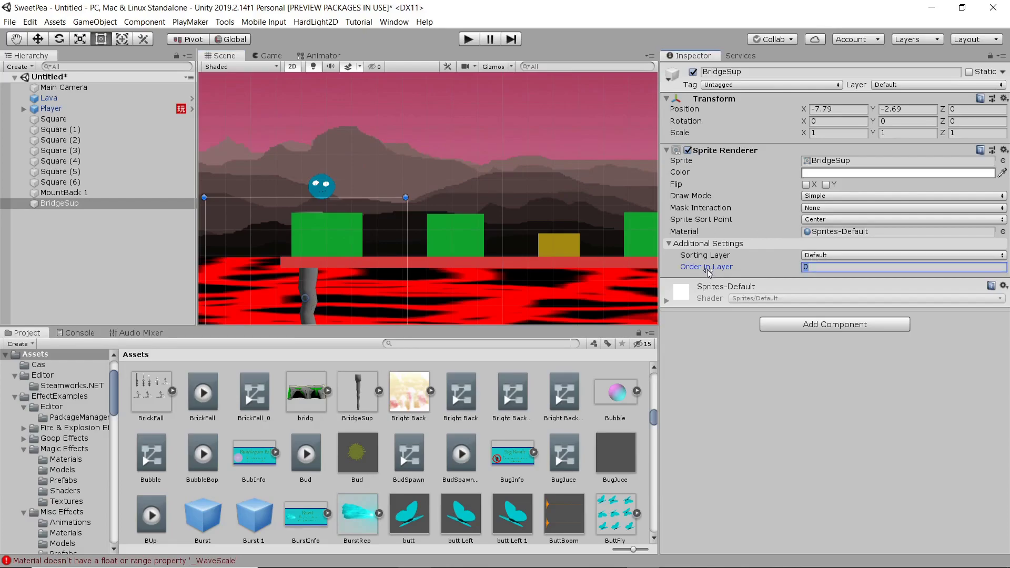
type("1")
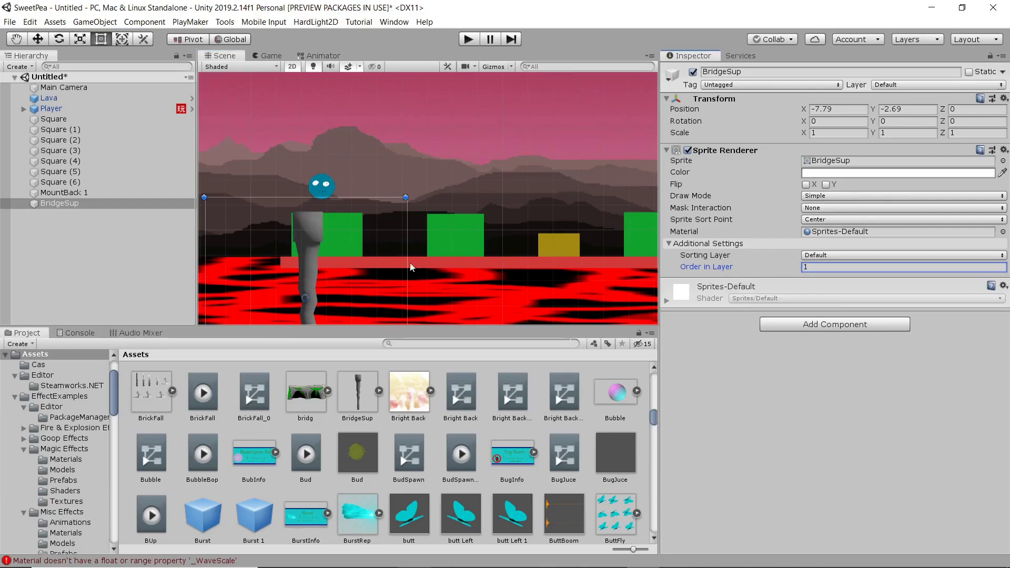
middle_click_drag(330, 298, 308, 208)
scroll(308, 208, "down", 2)
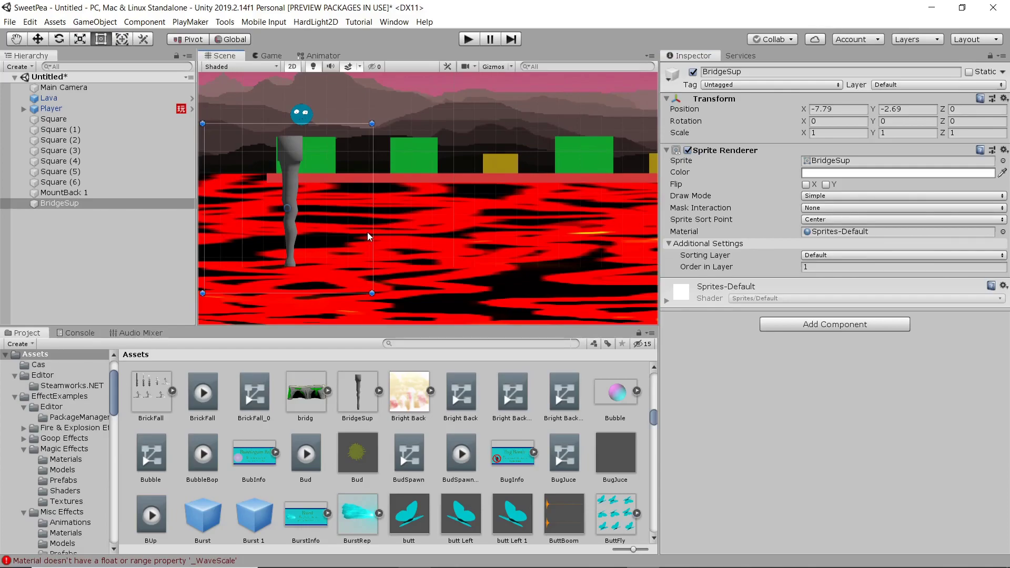
left_click_drag(371, 232, 438, 236)
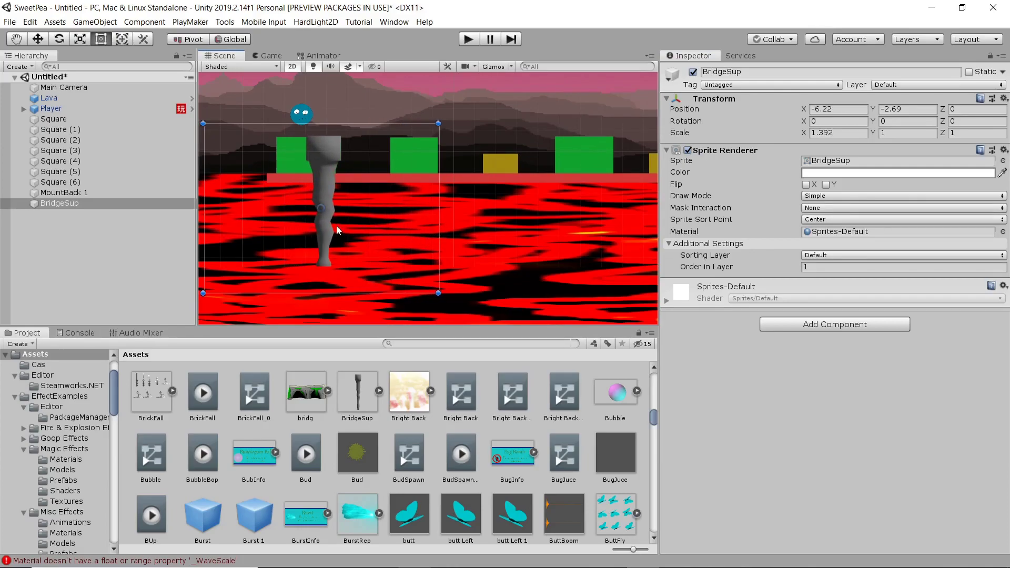
left_click_drag(323, 211, 287, 210)
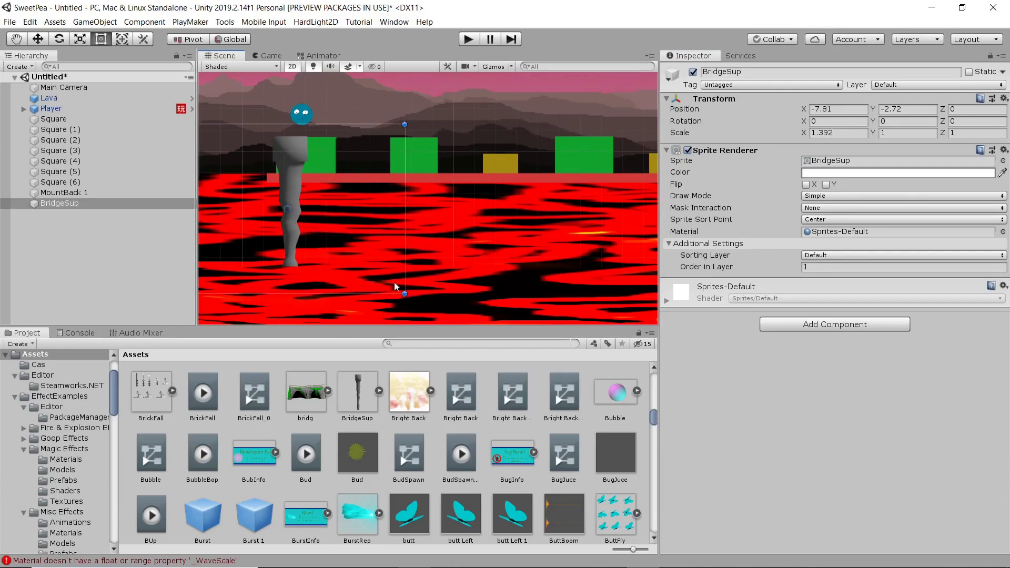
left_click_drag(403, 254, 587, 254)
left_click_drag(379, 208, 299, 208)
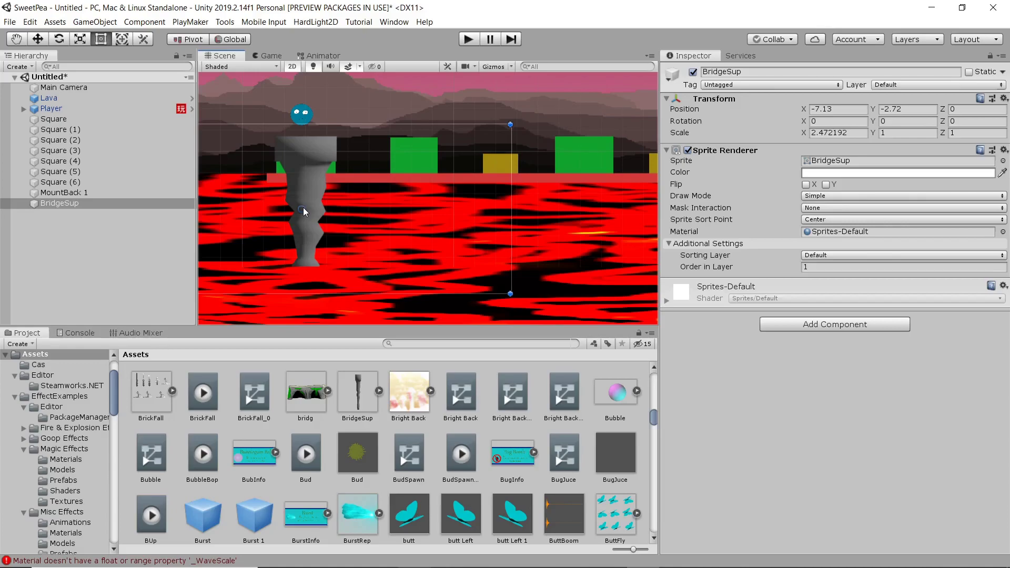
Tint the BridgeSup pillar pale tan (FBC97A) in its Sprite Renderer colour
left_click(850, 173)
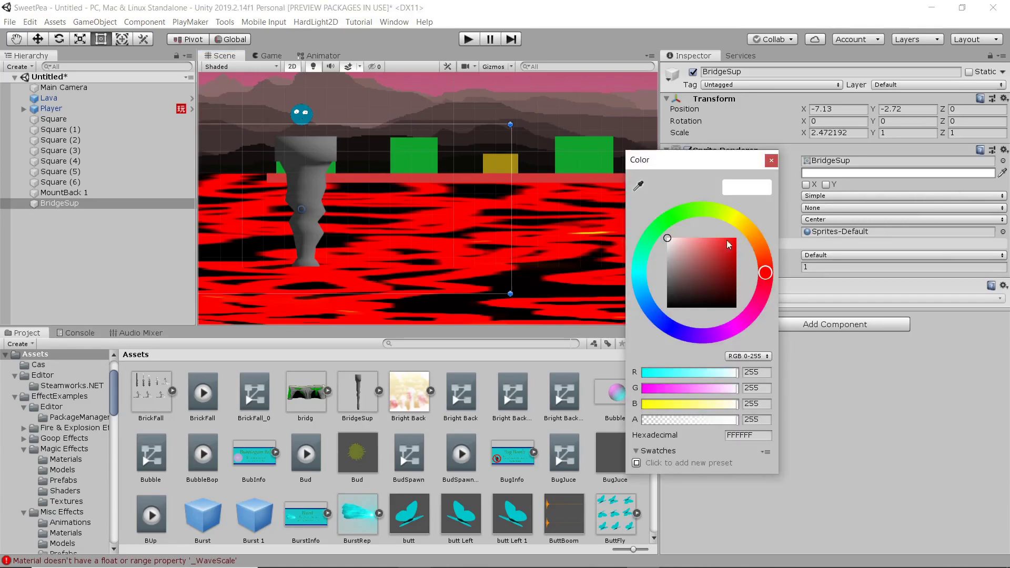
left_click(741, 227)
mouse_move(720, 263)
left_mouse_down()
mouse_move(702, 240)
mouse_move(757, 233)
left_mouse_up()
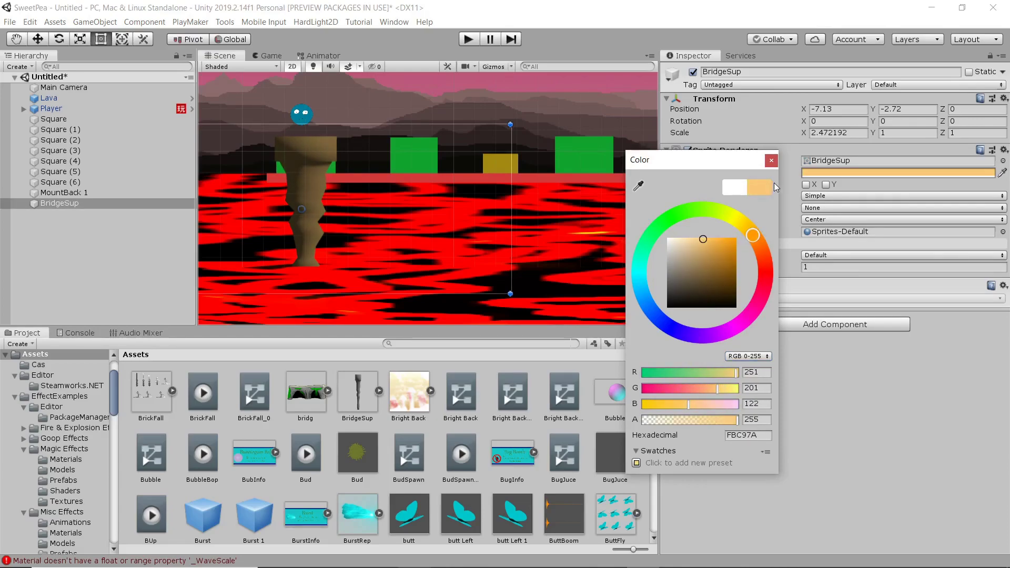
left_click(772, 161)
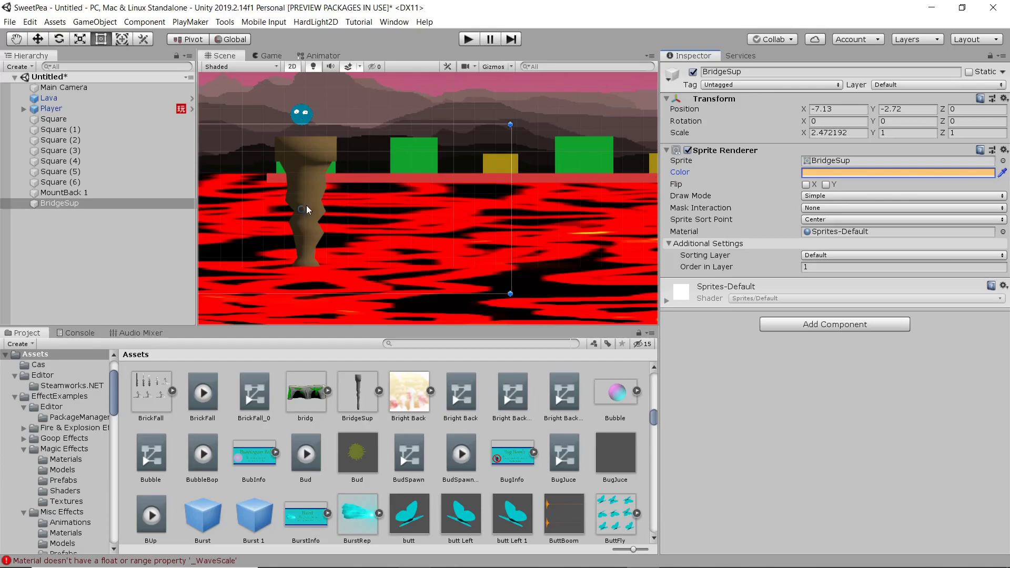
Duplicate the pillar as BridgeSup (1), narrow it and place it under the second green block
left_click_drag(304, 206, 415, 207)
key("ctrl+z")
key("ctrl+d")
left_click_drag(623, 190, 579, 191)
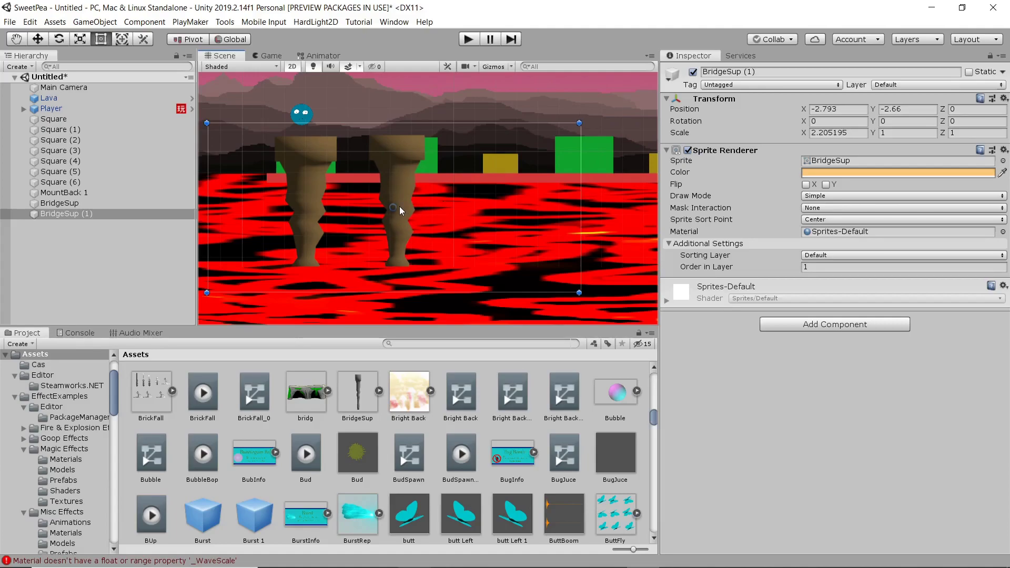
left_click_drag(399, 206, 422, 207)
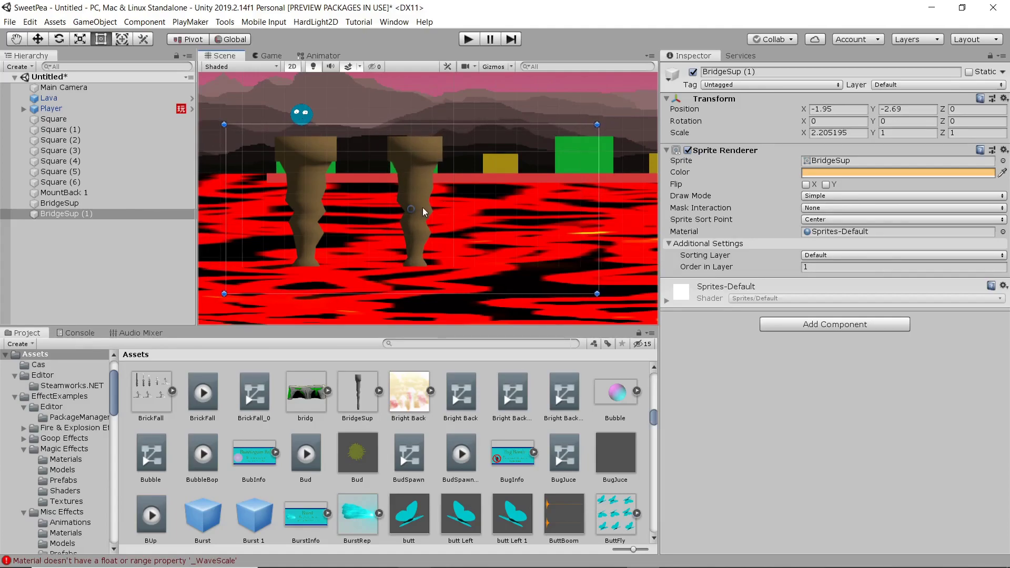
left_click_drag(601, 210, 534, 214)
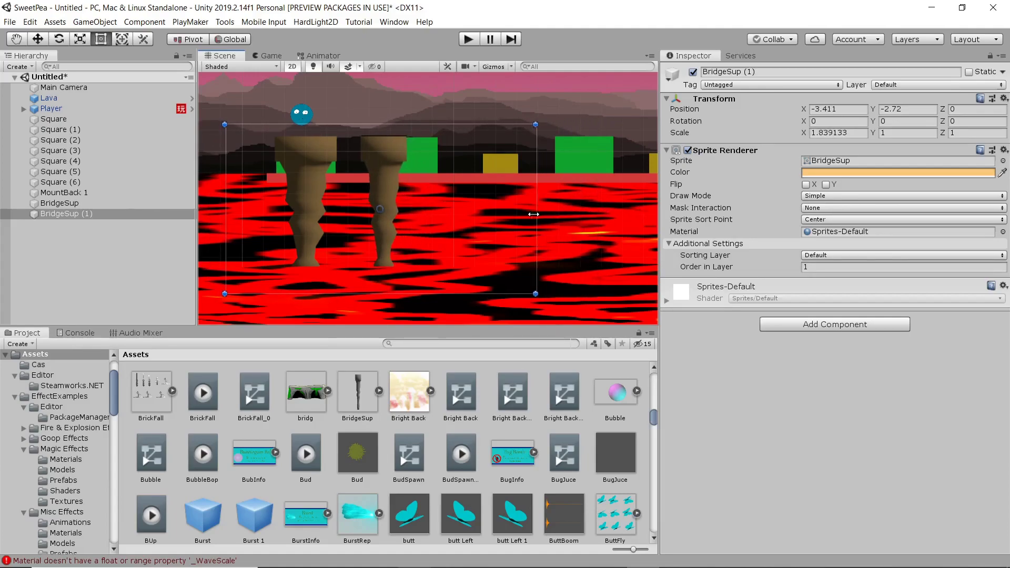
left_click_drag(377, 205, 409, 206)
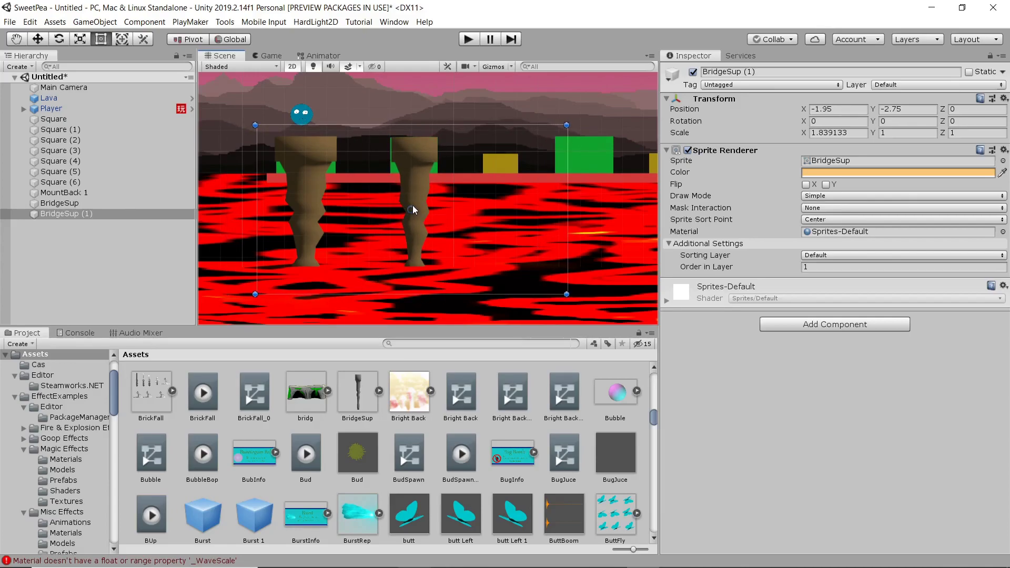
Duplicate again as BridgeSup (2), move it far right and widen it to 2.154 under its block
middle_click_drag(480, 201, 348, 202)
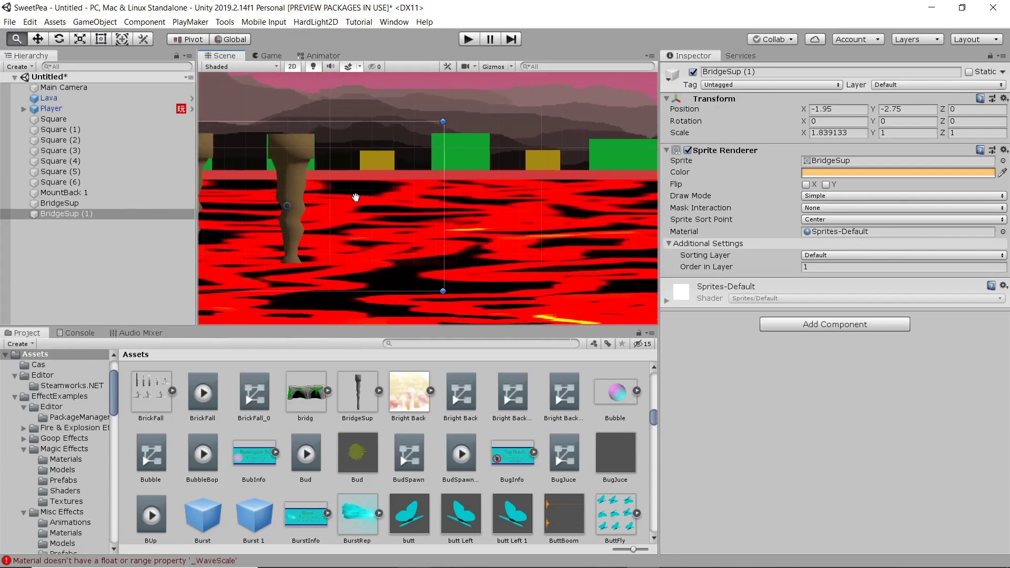
key("ctrl+d")
left_click_drag(281, 205, 445, 204)
left_click_drag(596, 204, 648, 204)
left_click_drag(465, 204, 443, 205)
Add the platform sprite 0027 to the scene and set its Order in Layer to 1
middle_click_drag(513, 210, 356, 208)
scroll(355, 207, "down", 3)
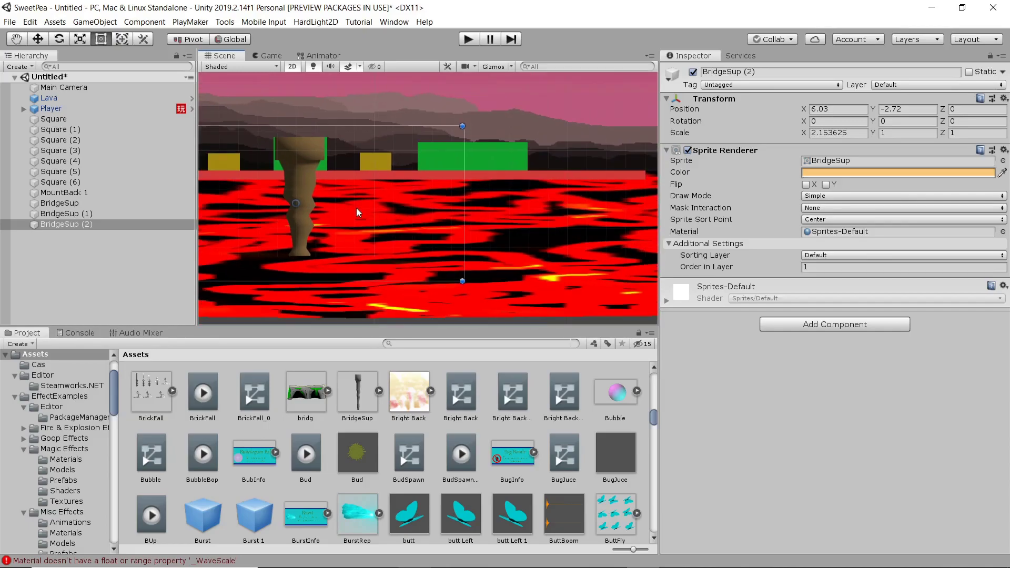
scroll(642, 487, "up", 5)
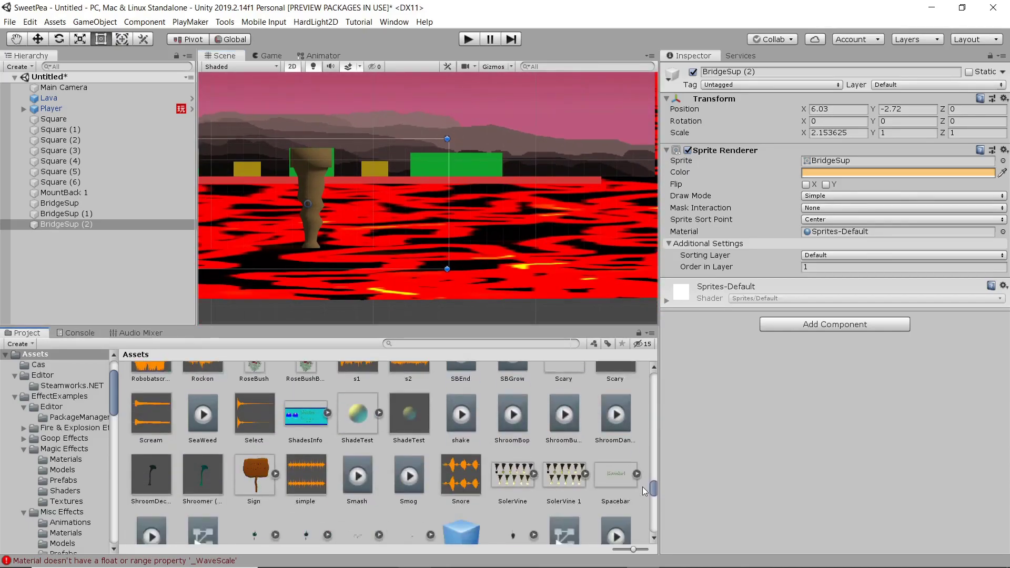
scroll(641, 403, "up", 5)
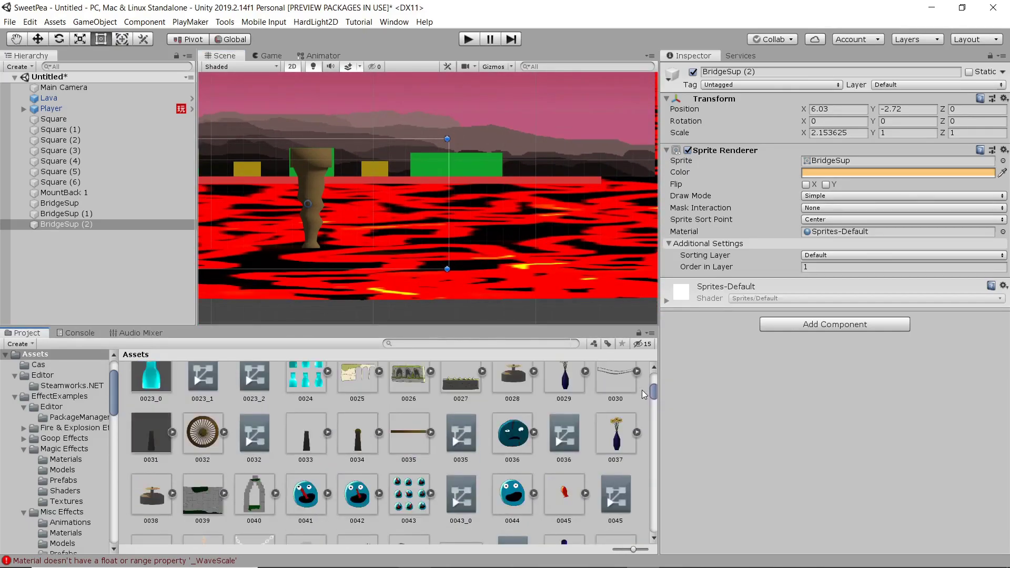
scroll(473, 392, "up", 2)
left_click_drag(474, 394, 461, 127)
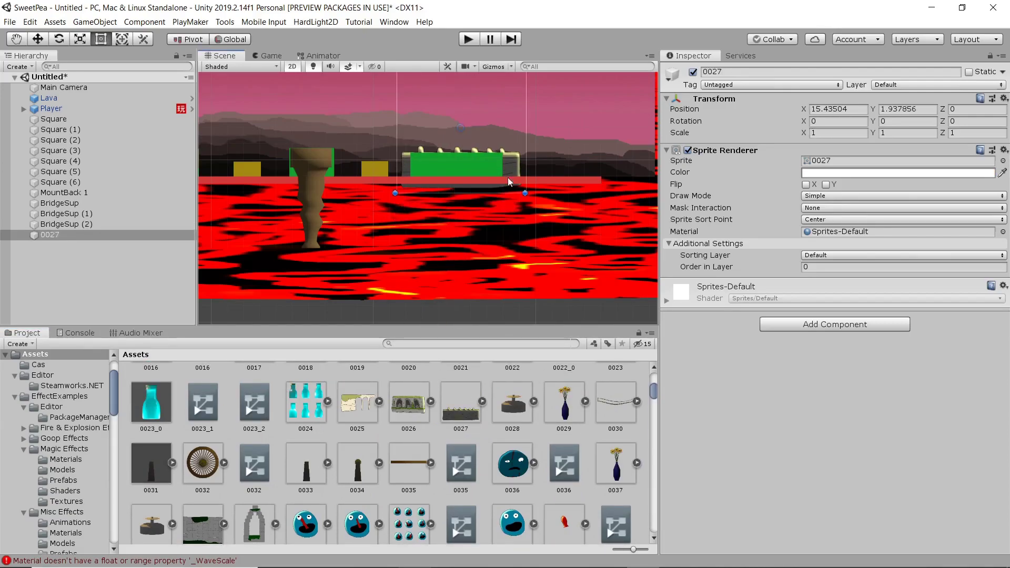
left_click(813, 269)
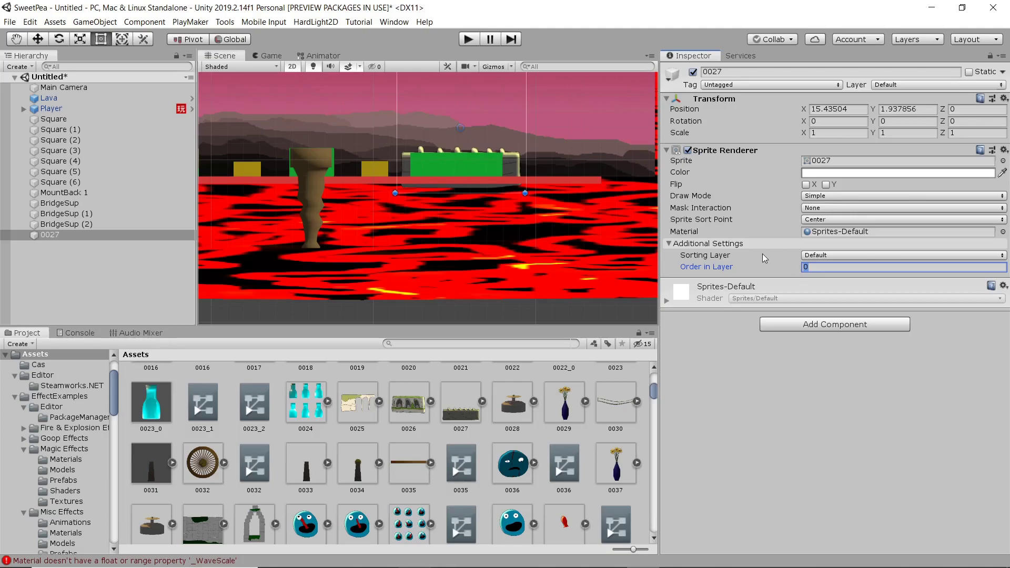
type("1")
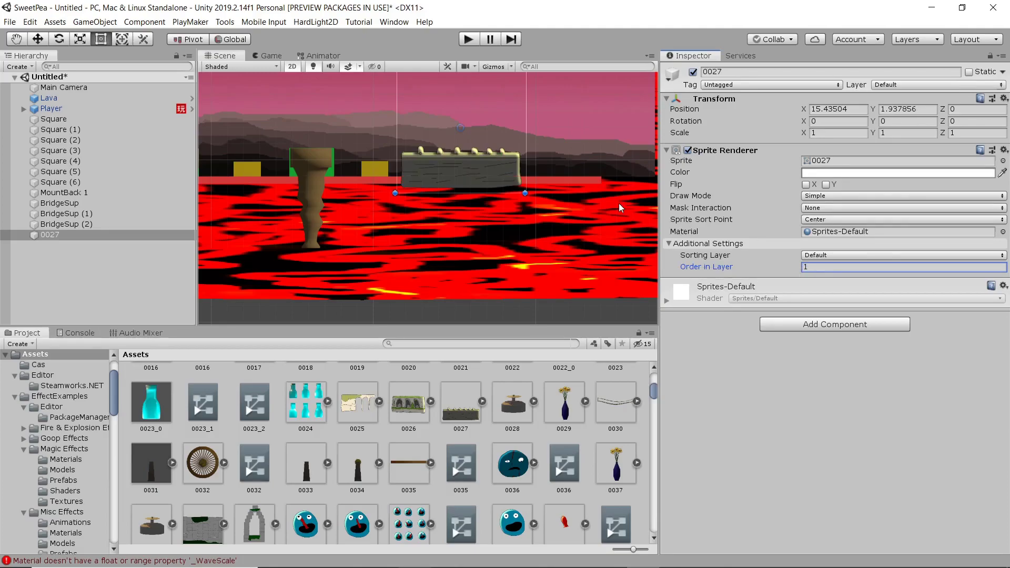
Resize sprite 0027 onto the green block at 15.18, 1.54, scaled about 0.78 by 0.74
scroll(473, 171, "up", 3)
middle_click_drag(474, 172, 502, 224)
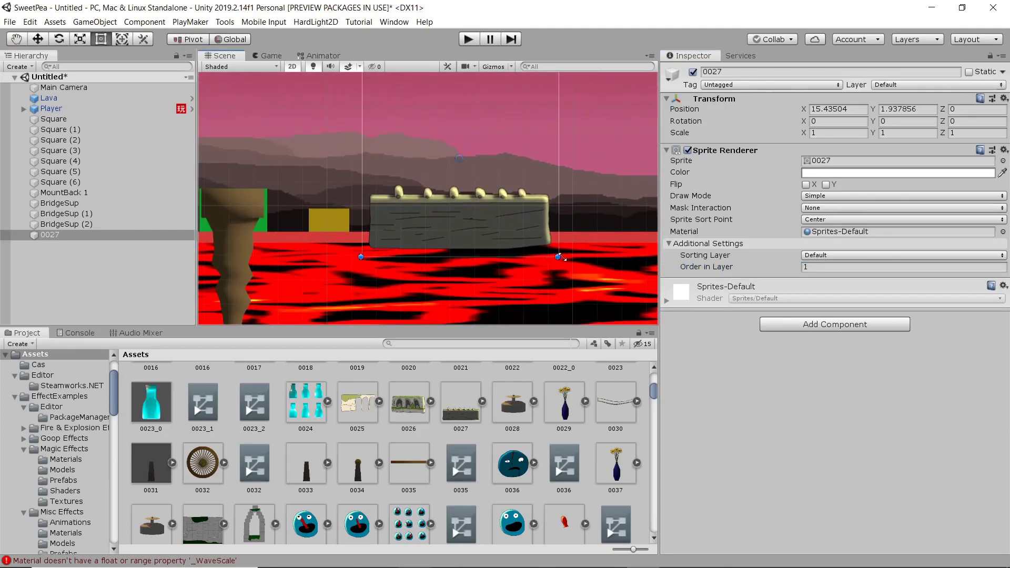
left_click_drag(559, 258, 472, 206)
left_click_drag(416, 133, 433, 173)
left_click_drag(488, 220, 535, 220)
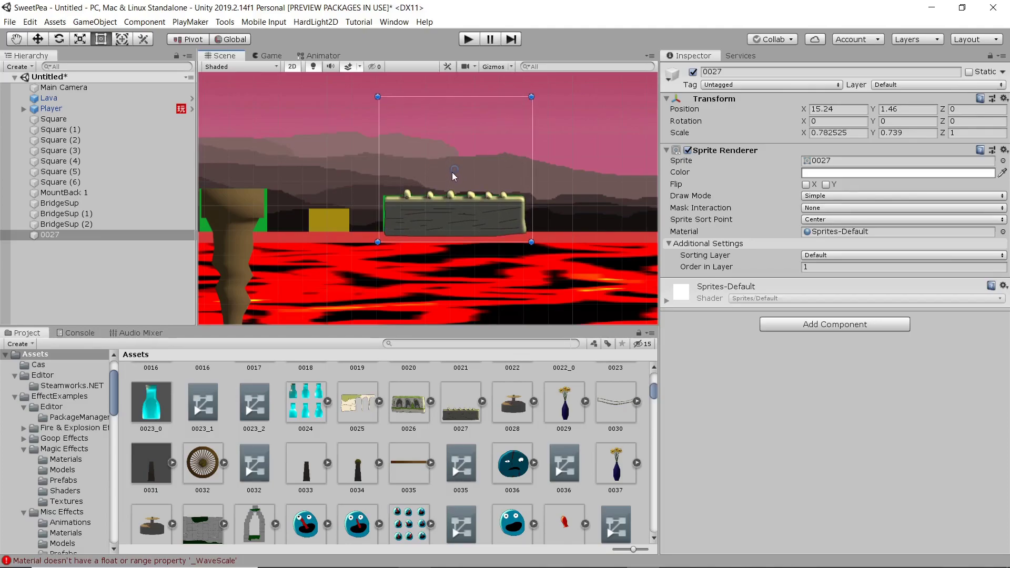
left_click_drag(453, 175, 452, 175)
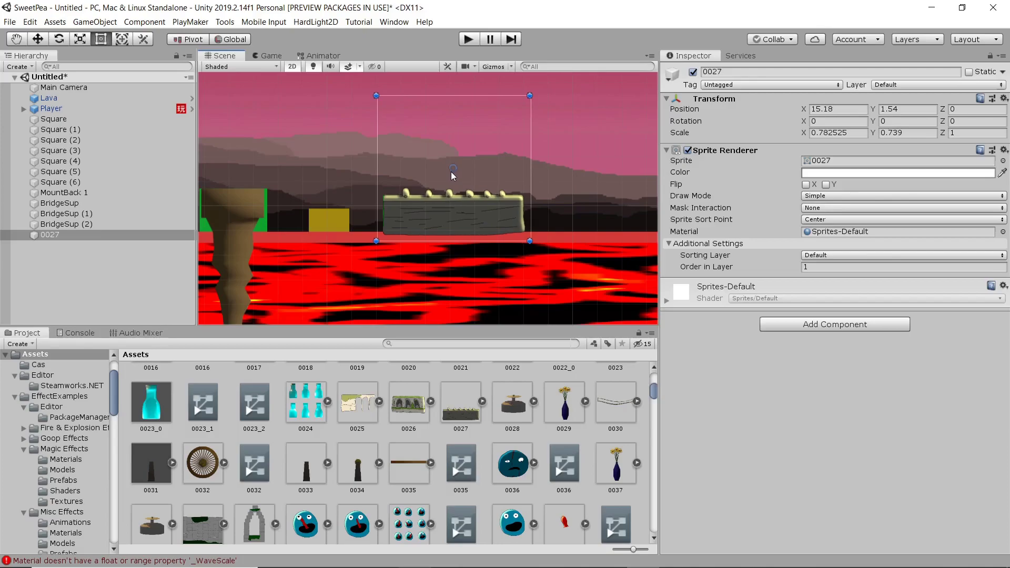
middle_click_drag(438, 237, 481, 226)
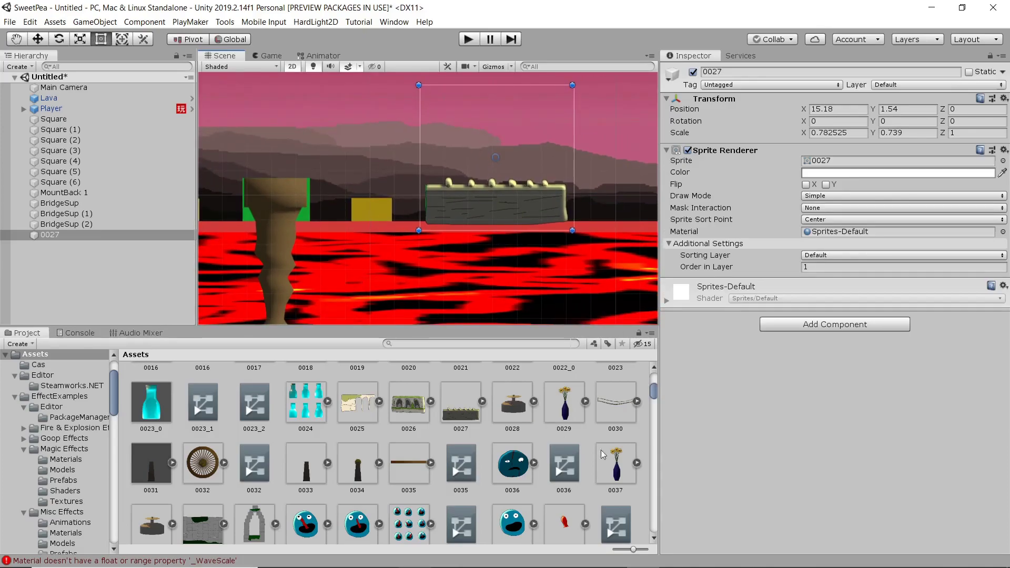
scroll(635, 493, "down", 10)
scroll(633, 490, "up", 5)
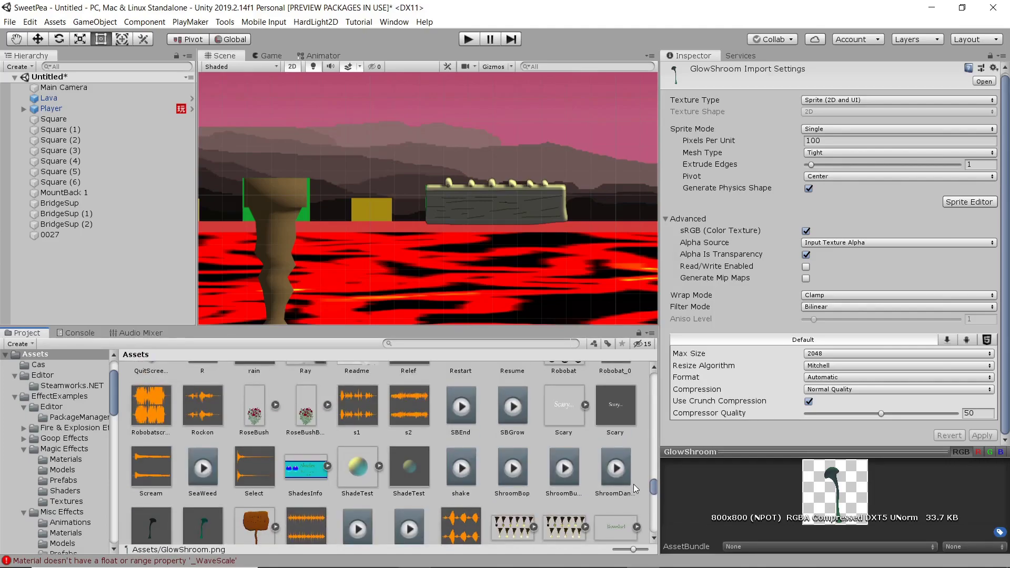
Place the Shroomer mushroom prefab over the lava and scale it down to 1.43
scroll(633, 484, "down", 3)
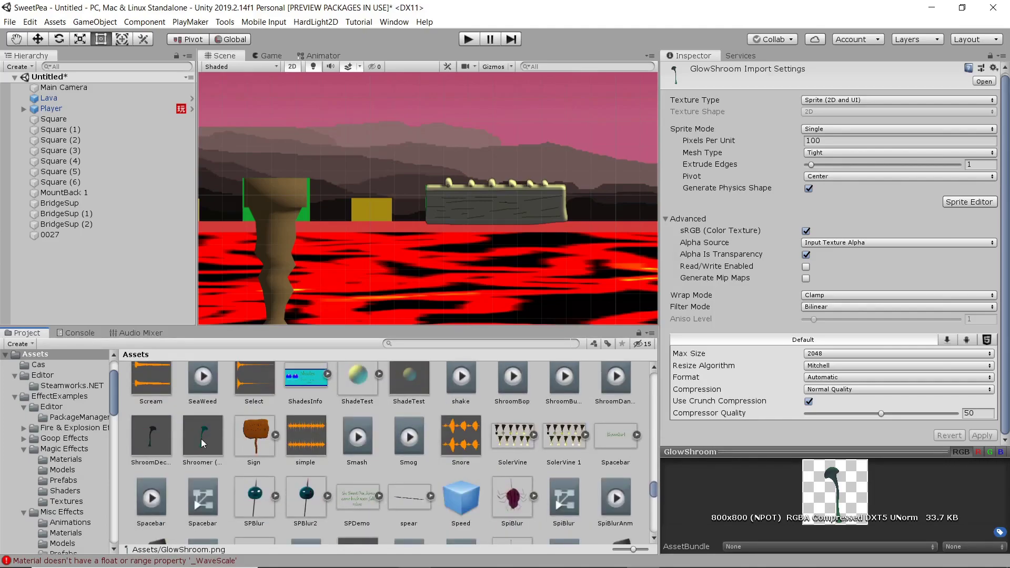
left_click_drag(201, 438, 353, 291)
scroll(354, 290, "down", 2)
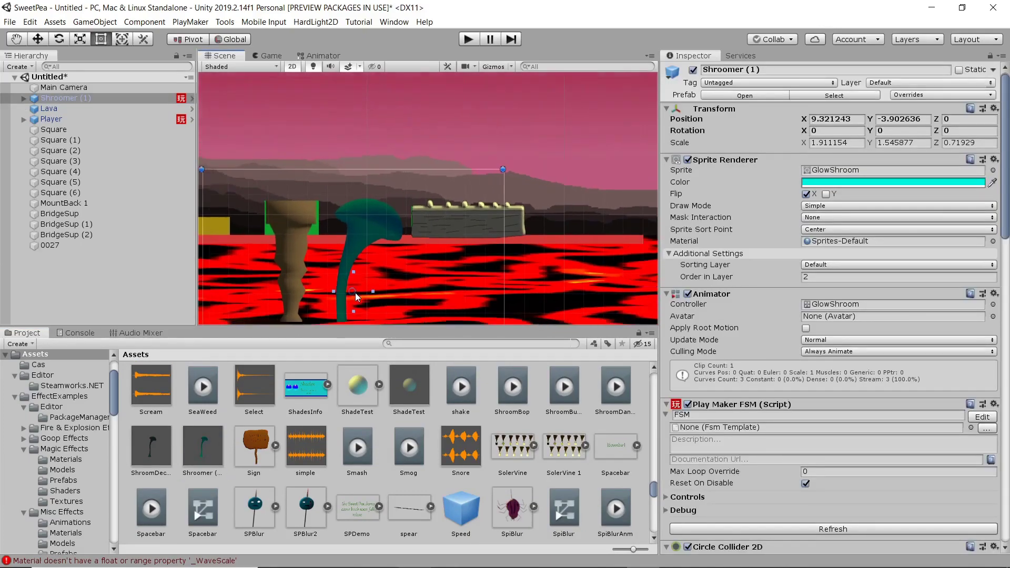
key("w")
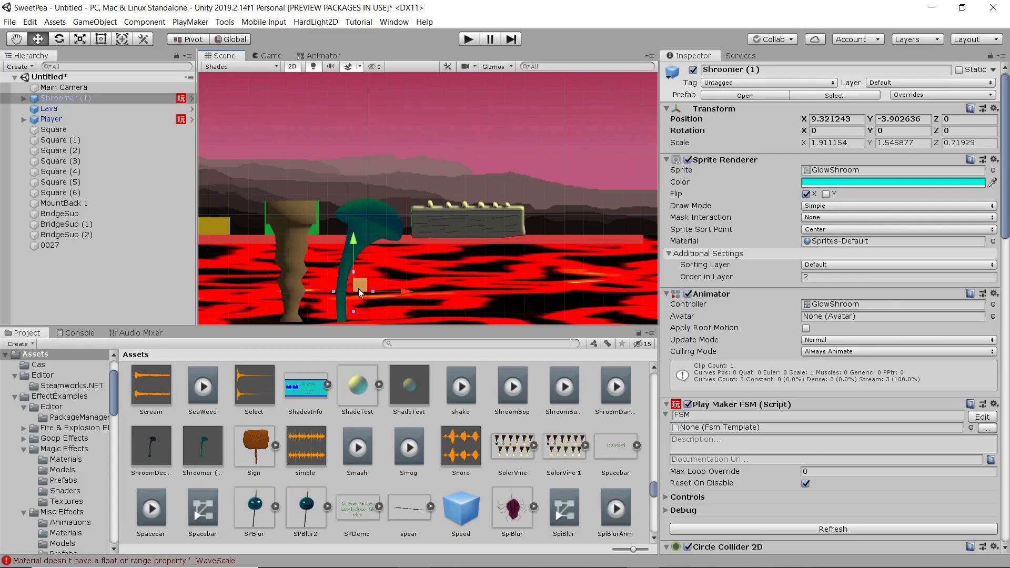
key("r")
mouse_move(359, 291)
left_mouse_down()
mouse_move(349, 301)
mouse_move(358, 270)
left_mouse_up()
key("w")
Duplicate the mushroom as Shroomer (2) and slide it left beside the left pillar
middle_click_drag(327, 263, 472, 261)
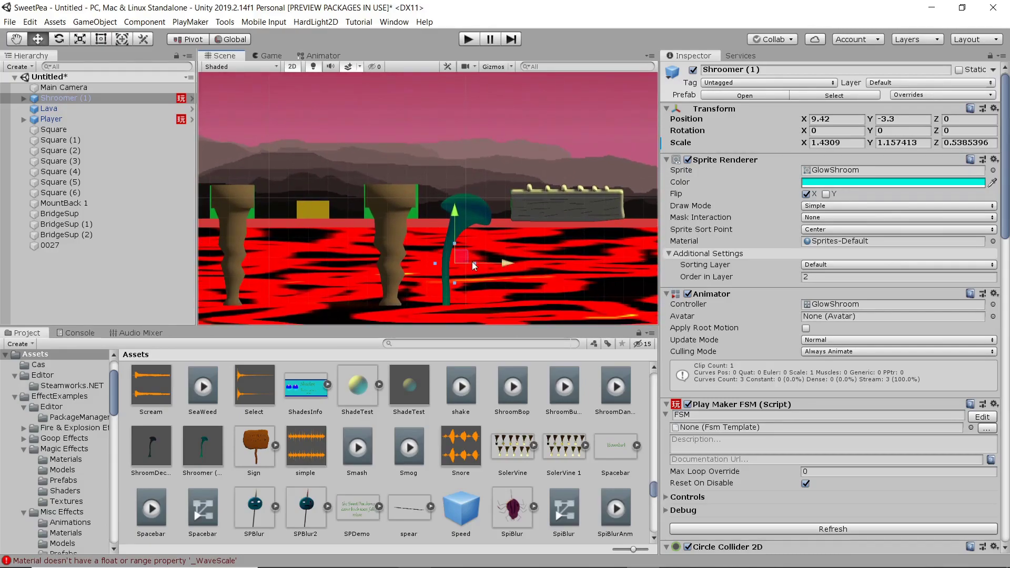
key("ctrl+d")
left_click_drag(504, 264, 350, 279)
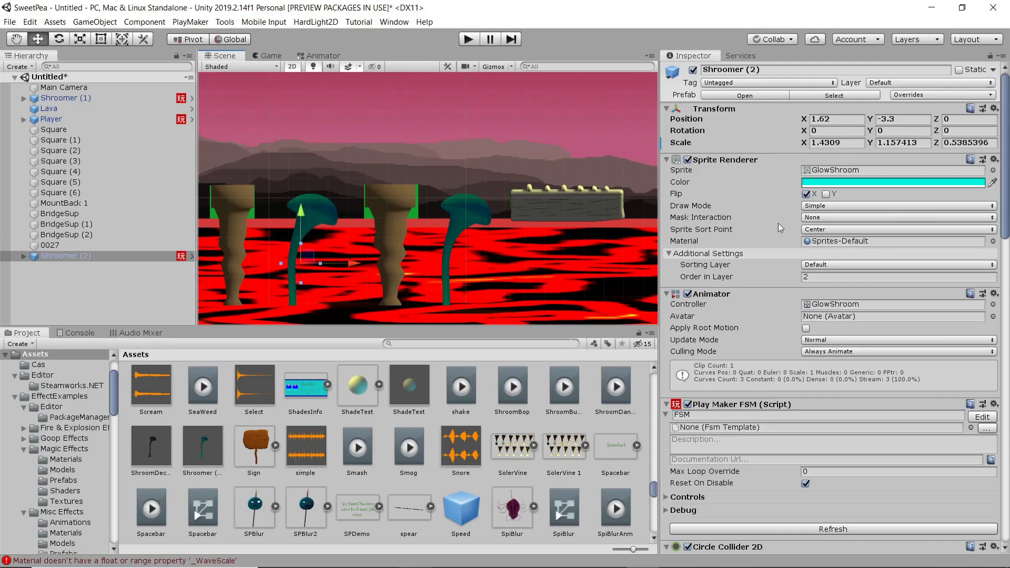
Change the mushroom copy's tint from teal to yellow
left_click(864, 182)
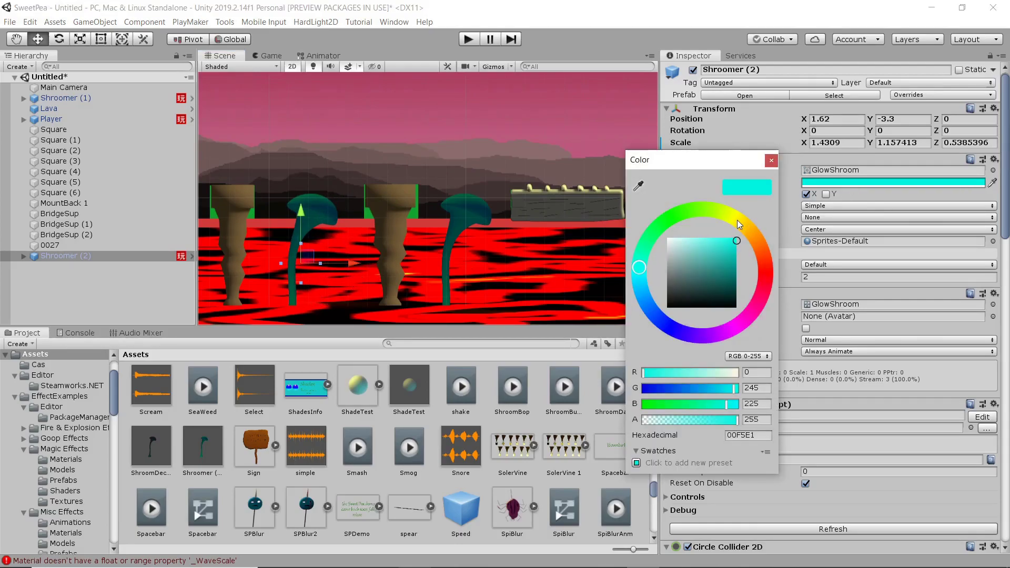
left_click_drag(737, 220, 729, 250)
left_click(466, 219)
Tint Shroomer (1) a dim yellow-gold, colour C19909
left_click(468, 208)
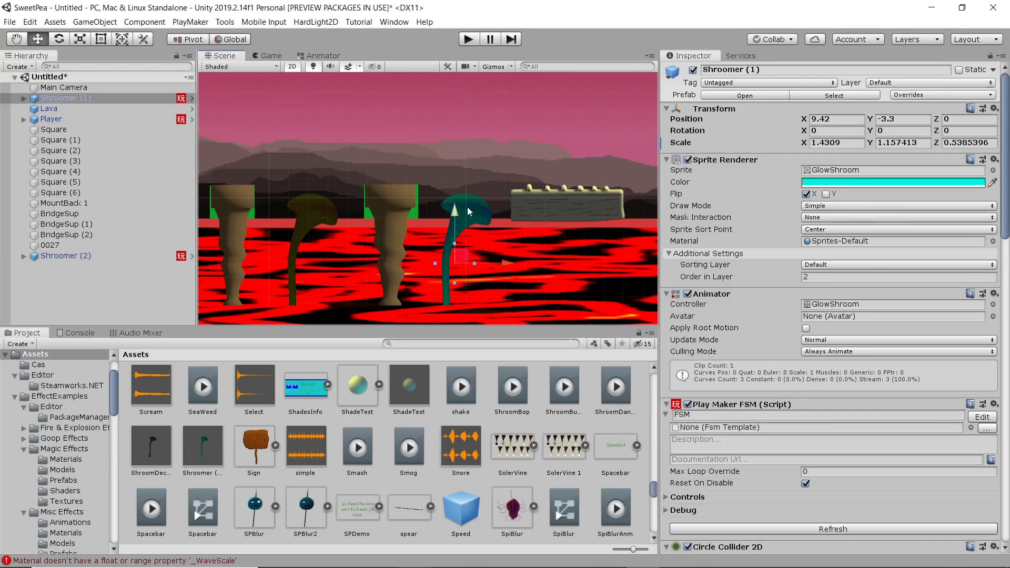
left_click(817, 182)
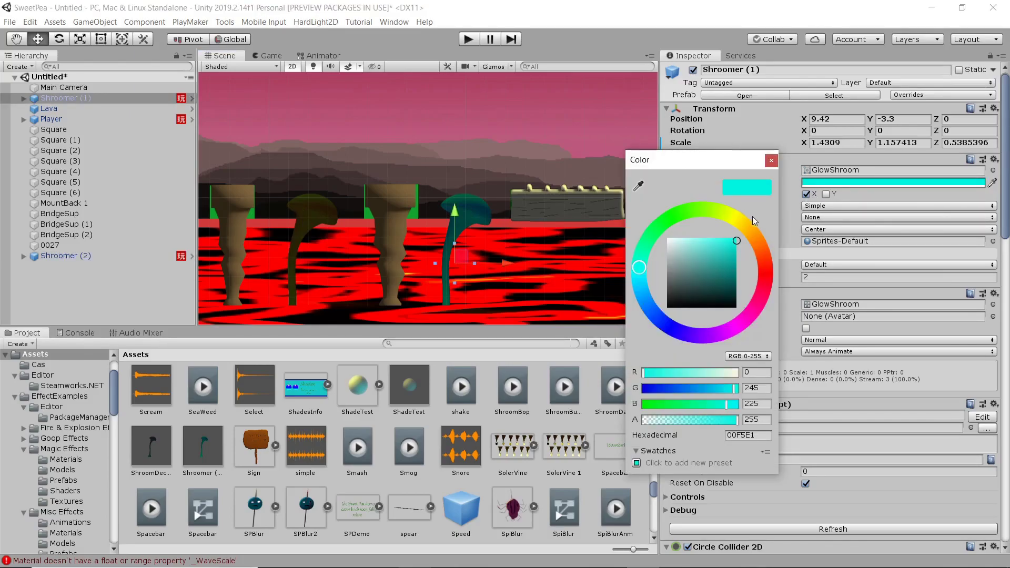
left_click(746, 226)
left_click_drag(731, 247, 734, 255)
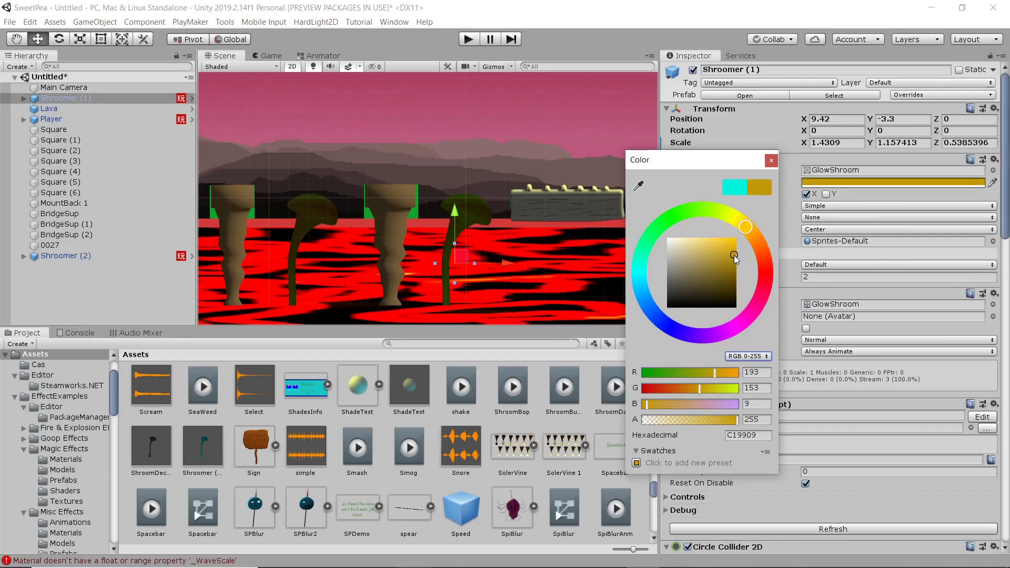
left_click(771, 161)
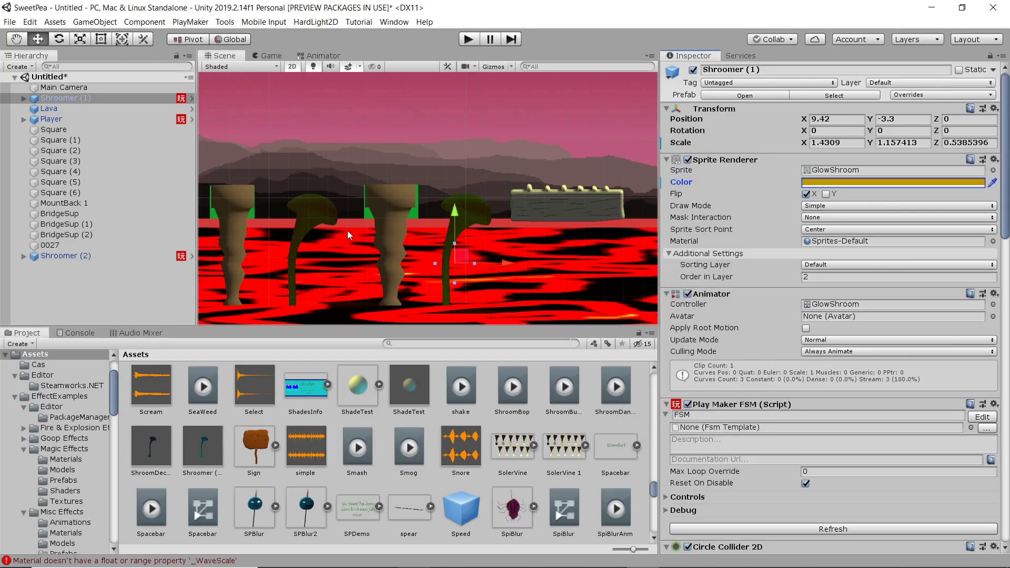
scroll(581, 225, "up", 3)
middle_click_drag(573, 223, 508, 257)
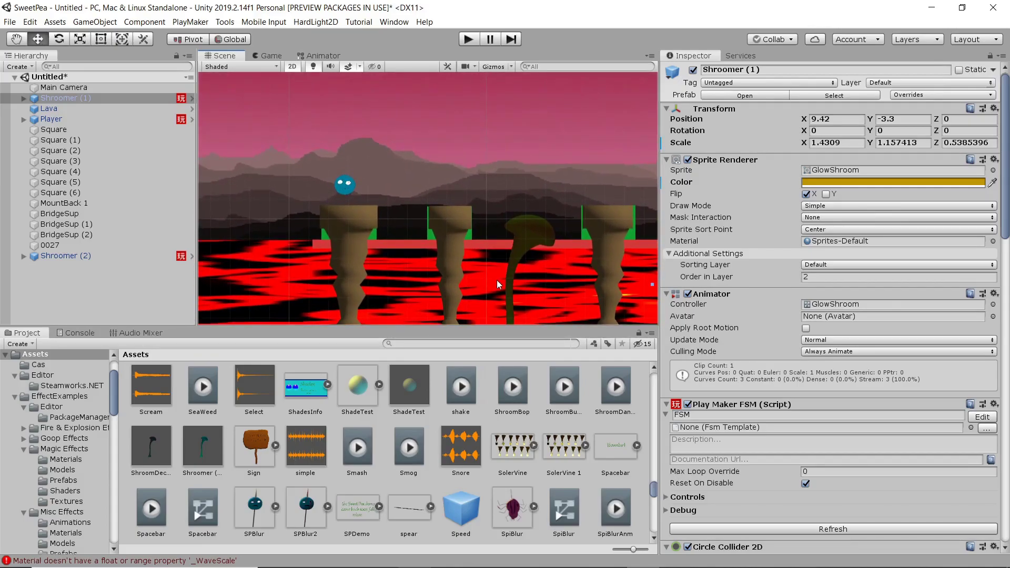
Turn off the Sprite Renderer on the red lava strip and the green strips on the left, middle and right pillars
left_click(390, 244)
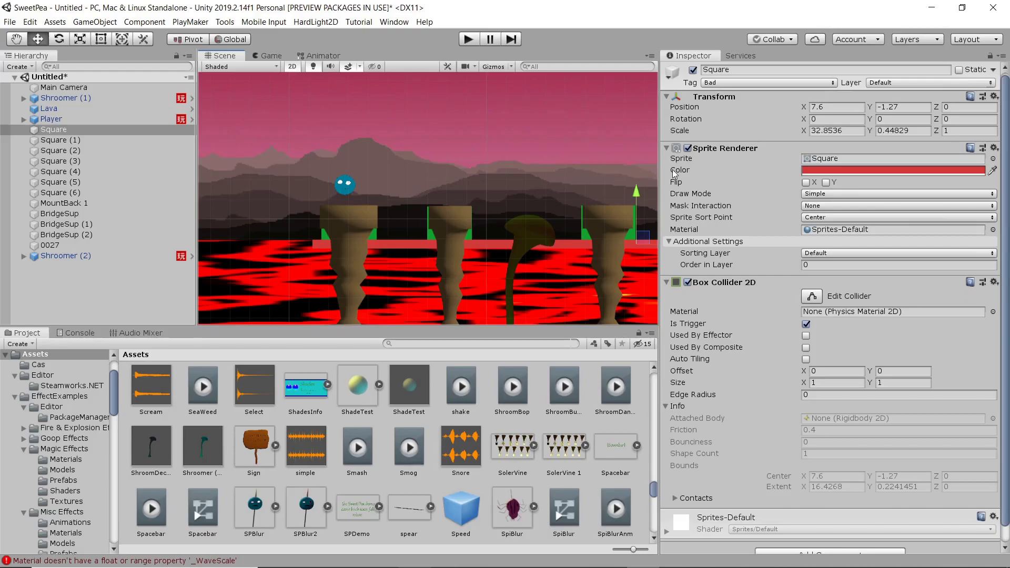
left_click(688, 148)
left_click(373, 242)
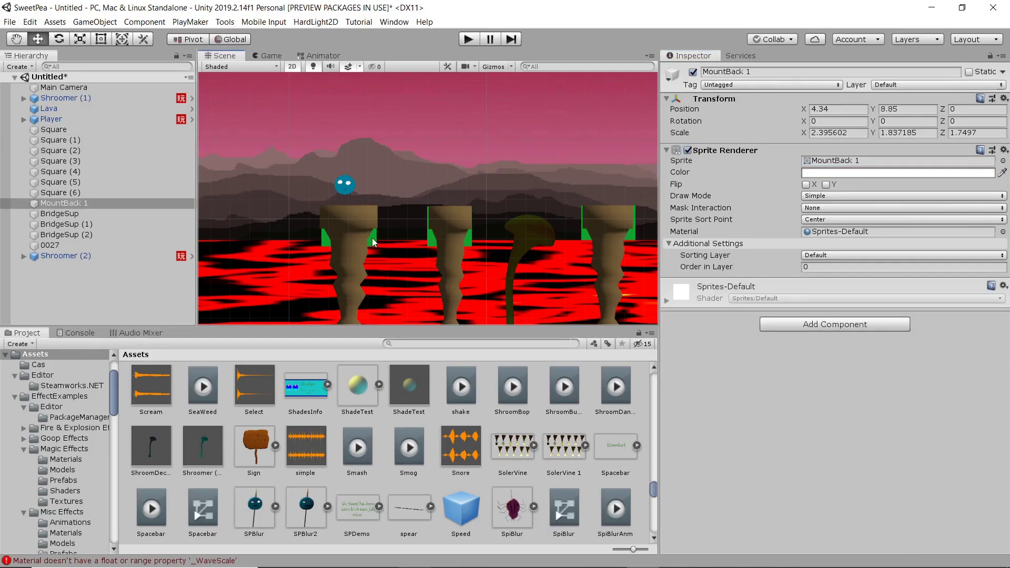
left_click(373, 242)
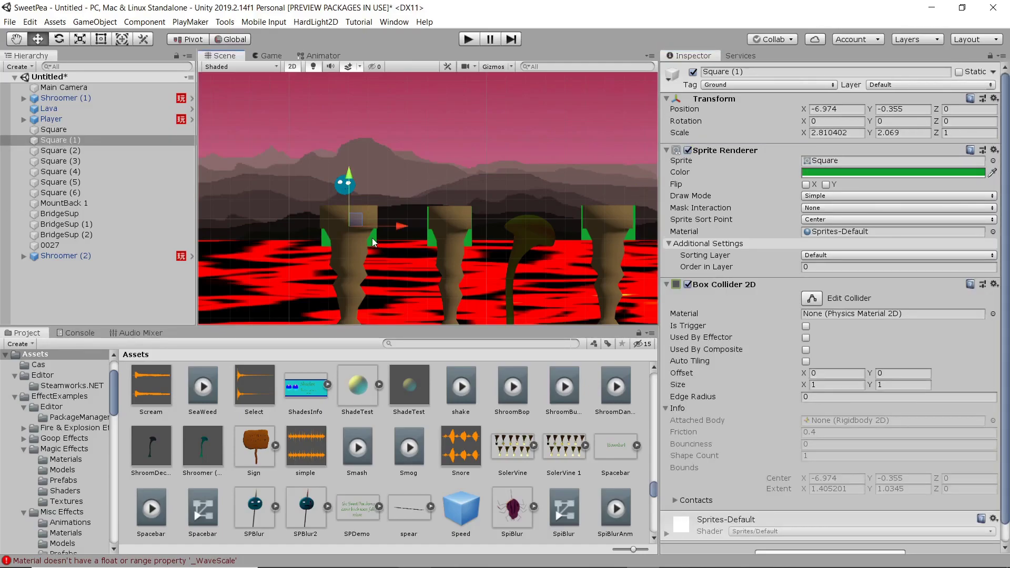
left_click(688, 150)
left_click(470, 242)
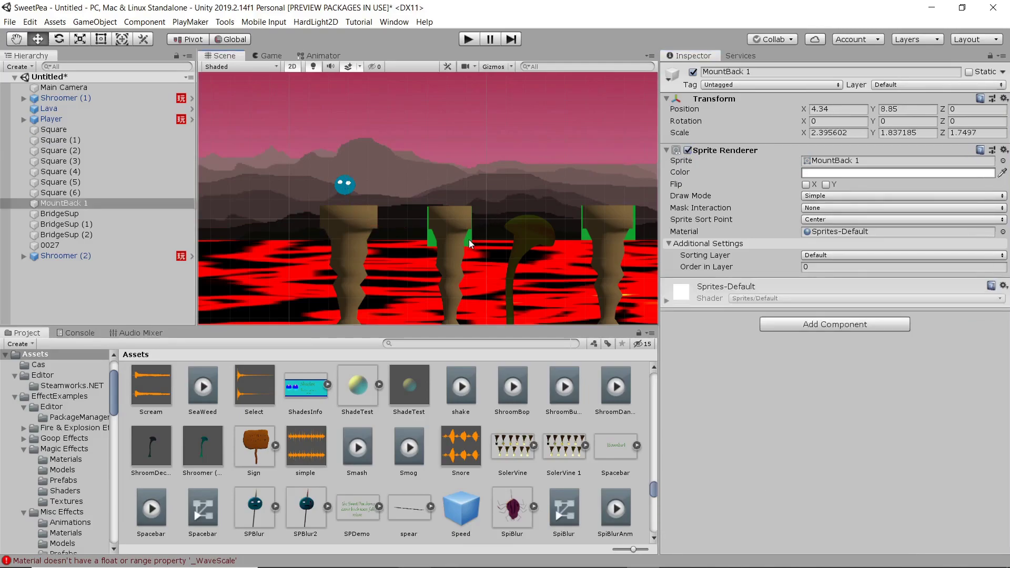
left_click(468, 240)
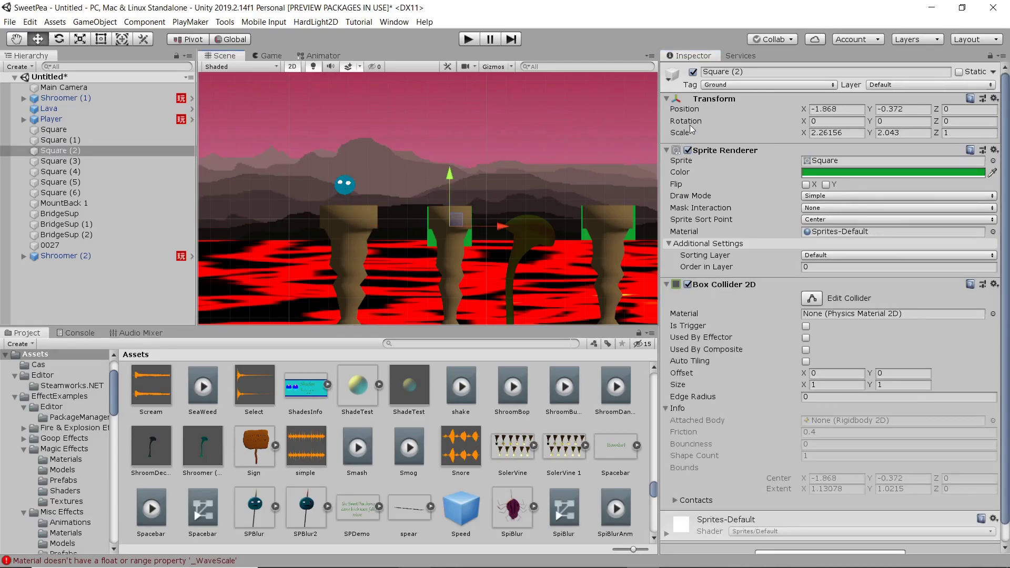
left_click(687, 150)
middle_click_drag(564, 240, 514, 238)
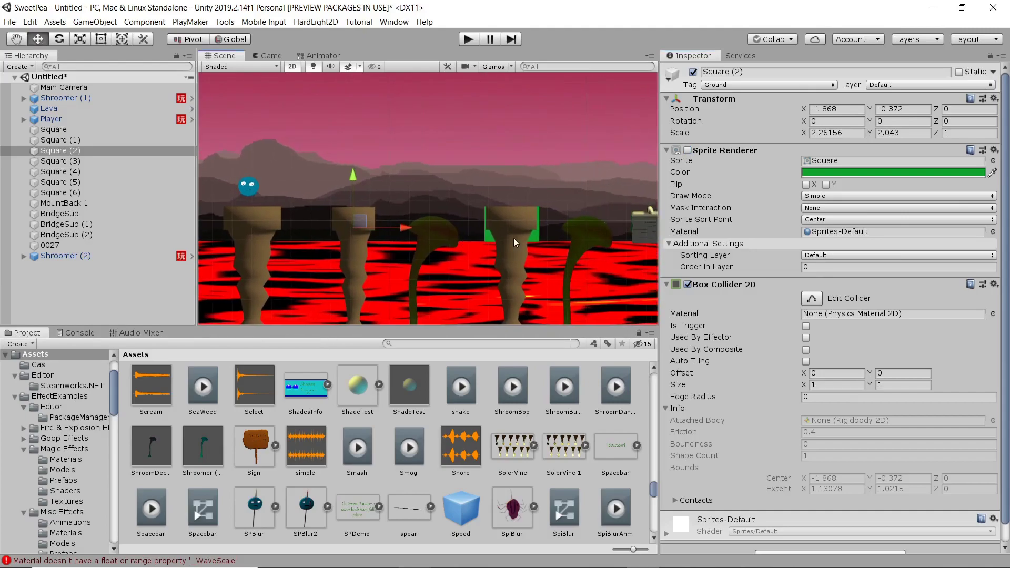
left_click(534, 235)
left_click(535, 235)
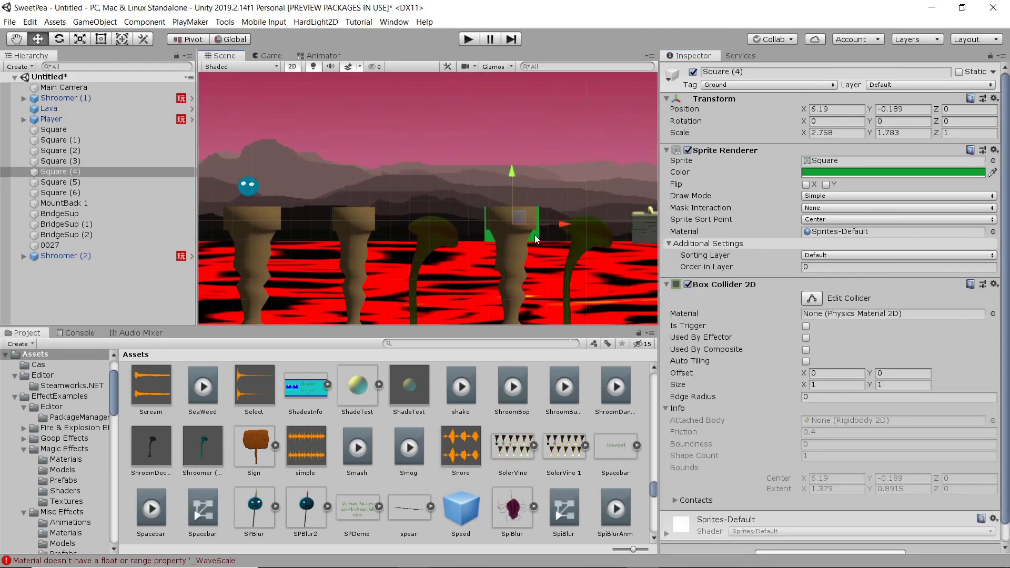
left_click(687, 150)
Preview the level in the Game view, then go back to the Scene view
middle_click_drag(644, 175, 584, 196)
left_click(272, 57)
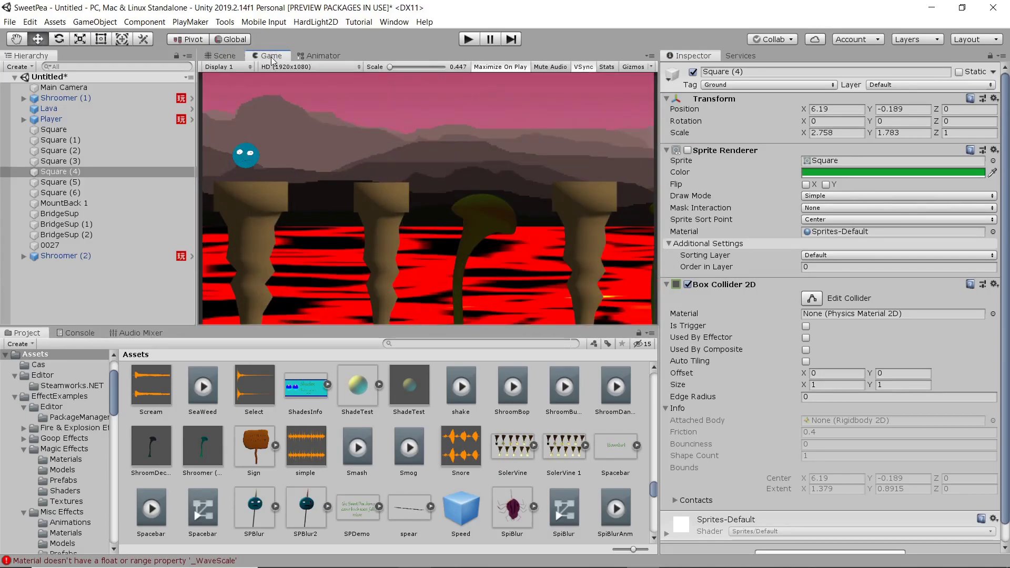
left_click(224, 57)
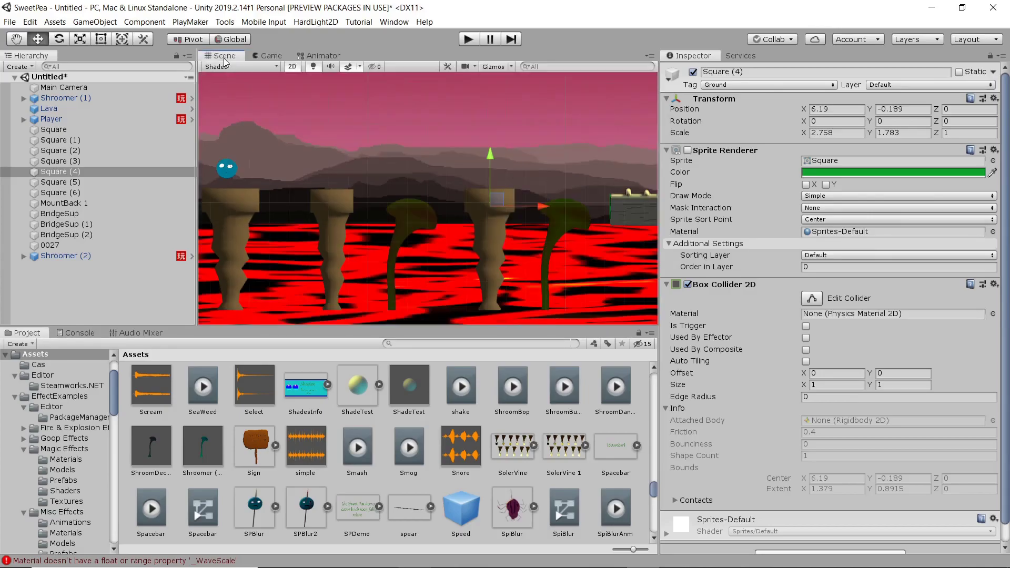
Drag a cloud sprite from the Project assets into the sky and reposition it
scroll(463, 465, "up", 6)
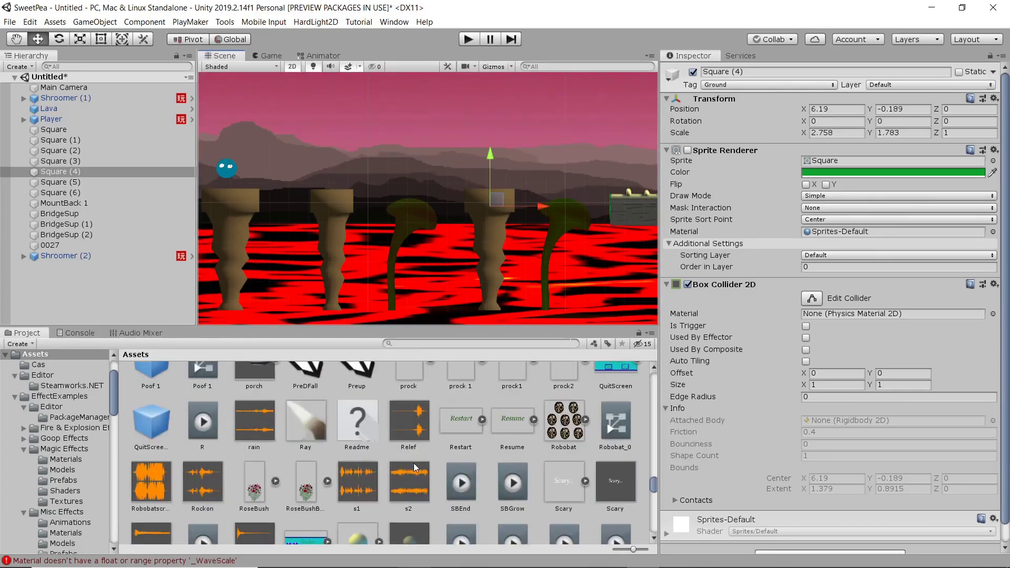
scroll(409, 462, "up", 3)
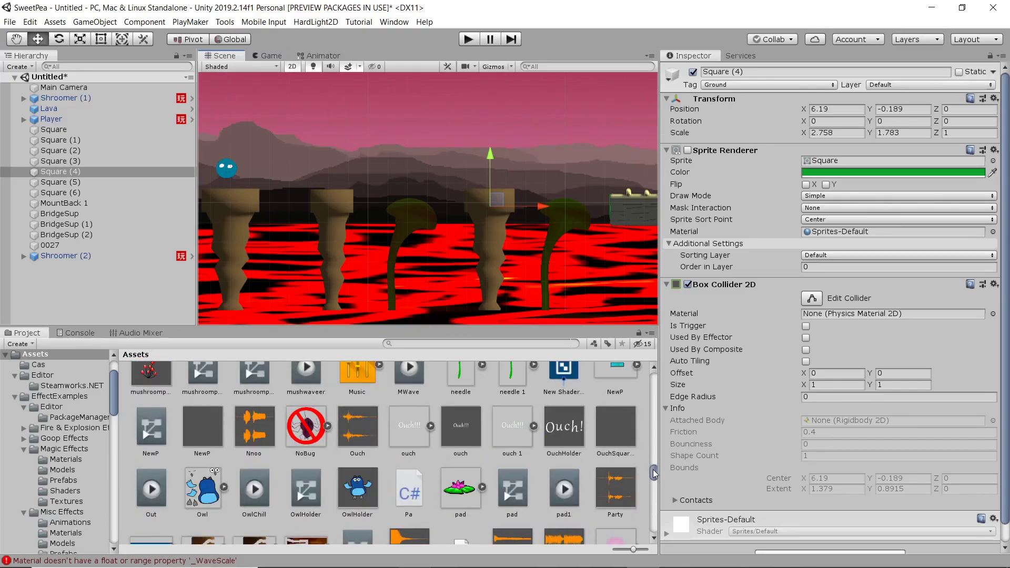
left_click_drag(654, 471, 654, 448)
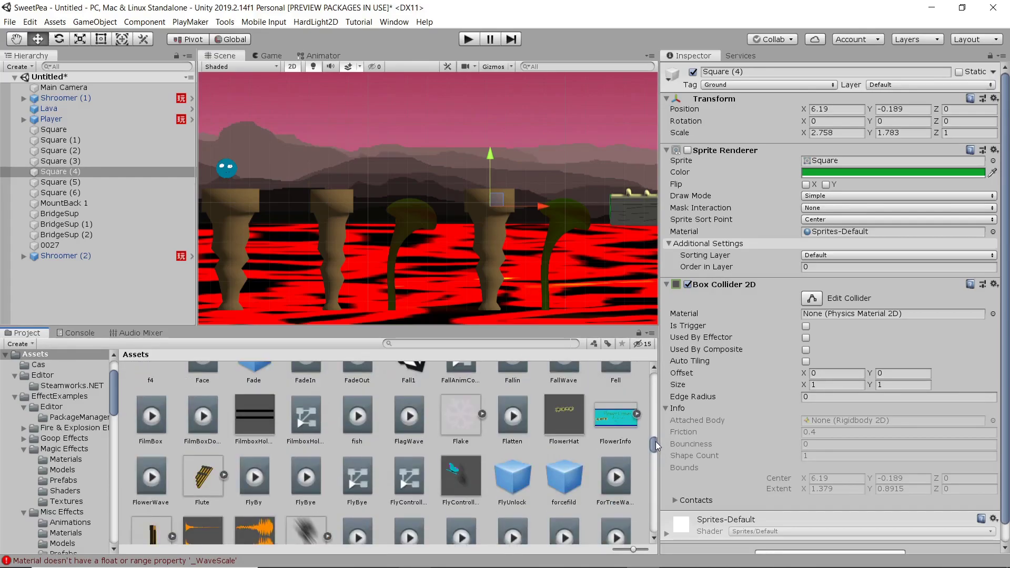
left_click_drag(655, 440, 655, 428)
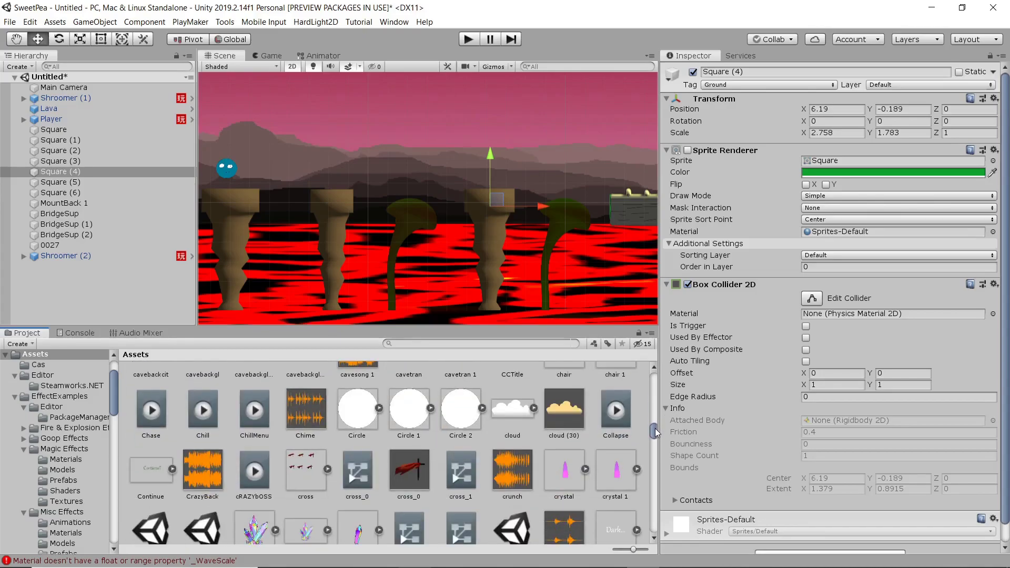
scroll(424, 231, "down", 3)
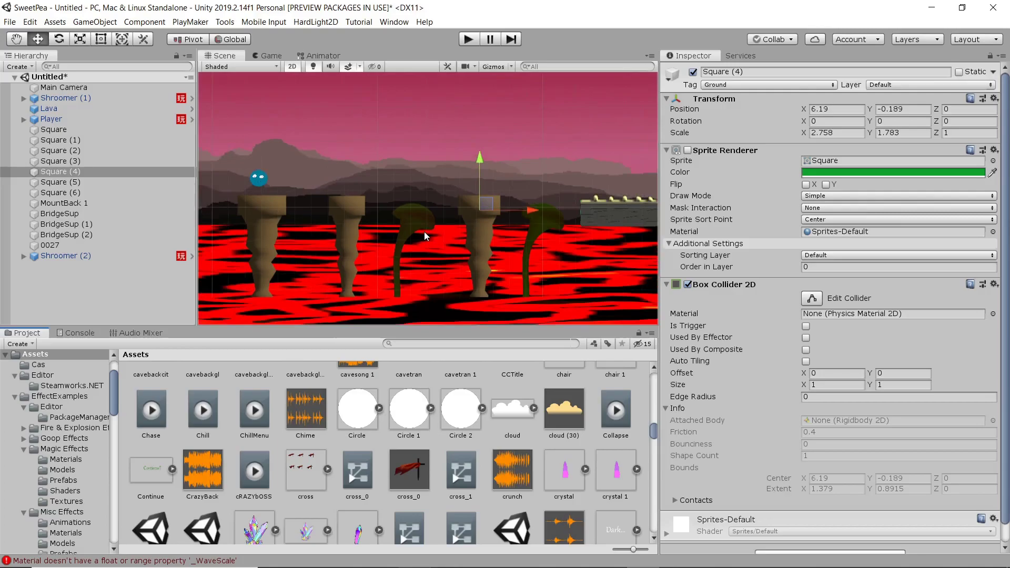
middle_click_drag(424, 232, 424, 252)
left_click_drag(562, 410, 553, 159)
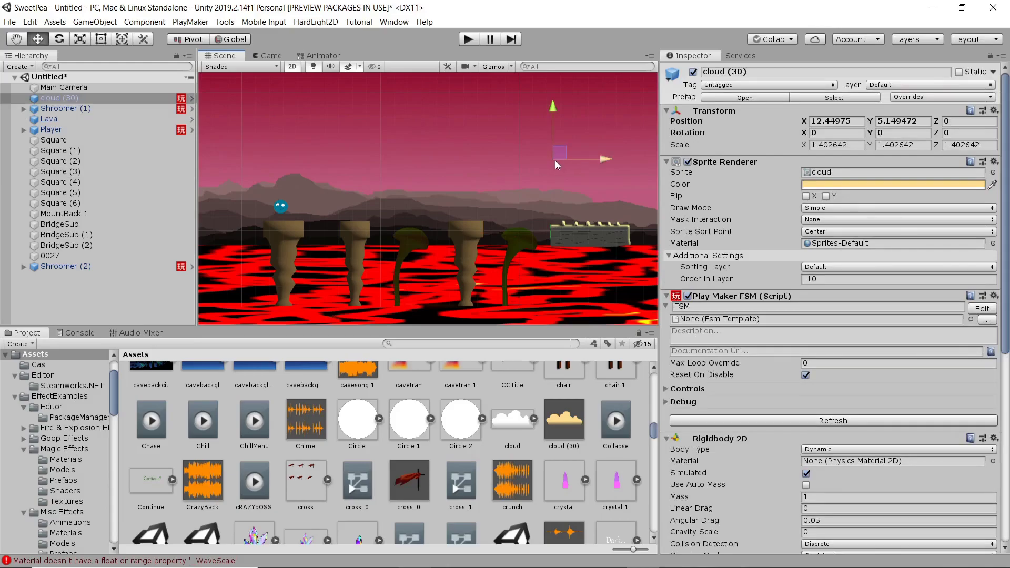
middle_click_drag(536, 161, 510, 165)
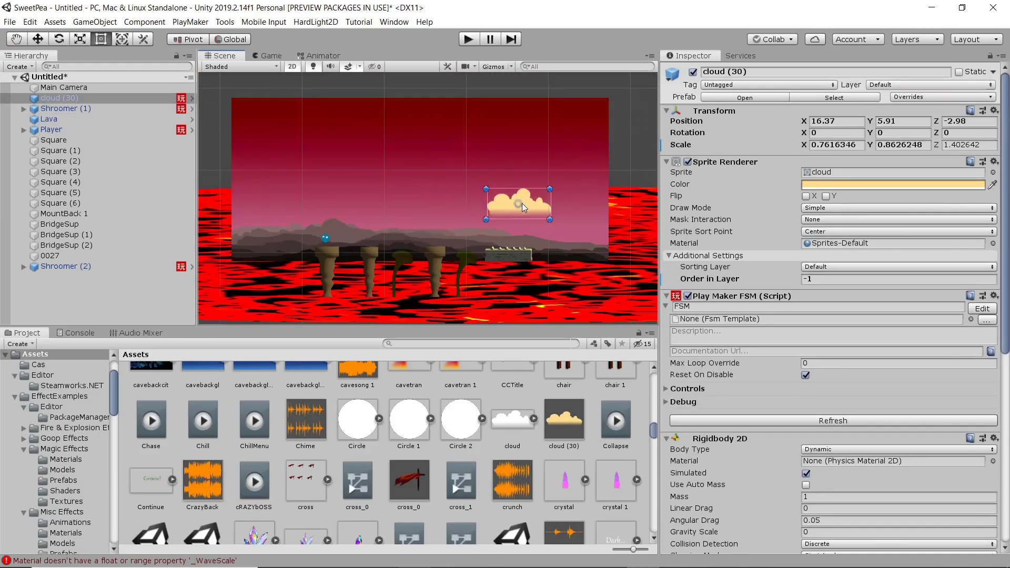
left_click_drag(522, 203, 643, 214)
Duplicate clouds (31)–(33), slide the copies left across the sky, and check the Game view
key("ctrl+d")
key("ctrl+d")
key("ctrl+d")
left_click(643, 217)
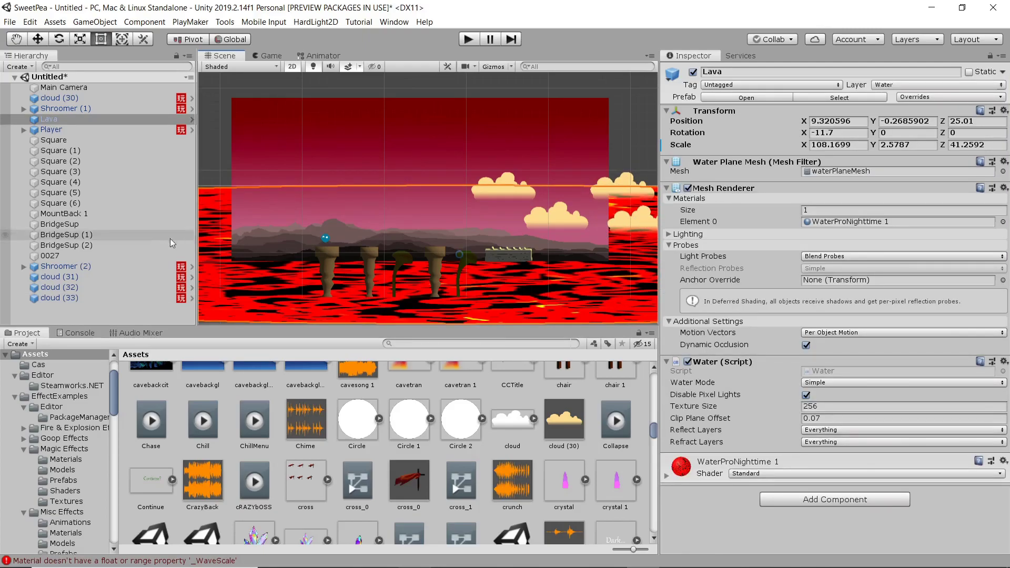
left_click(140, 275)
left_click(136, 299, "shift")
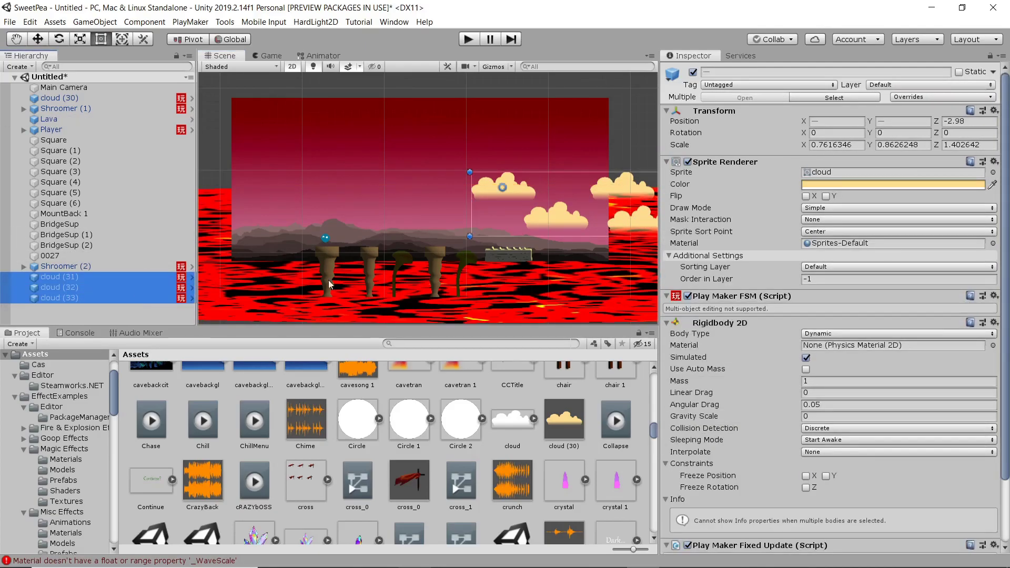
key("w")
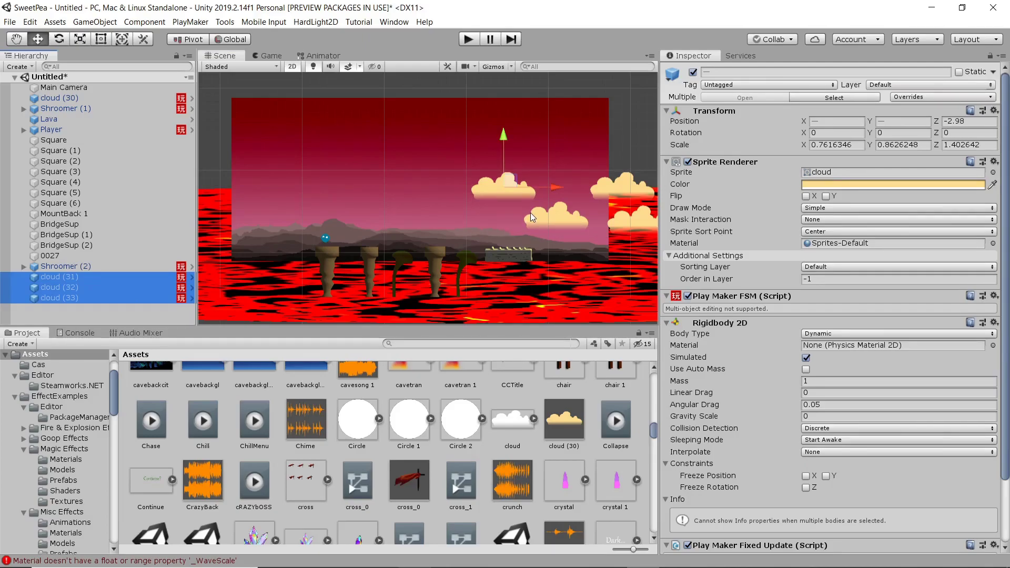
key("ctrl+d")
left_click_drag(648, 214, 440, 213)
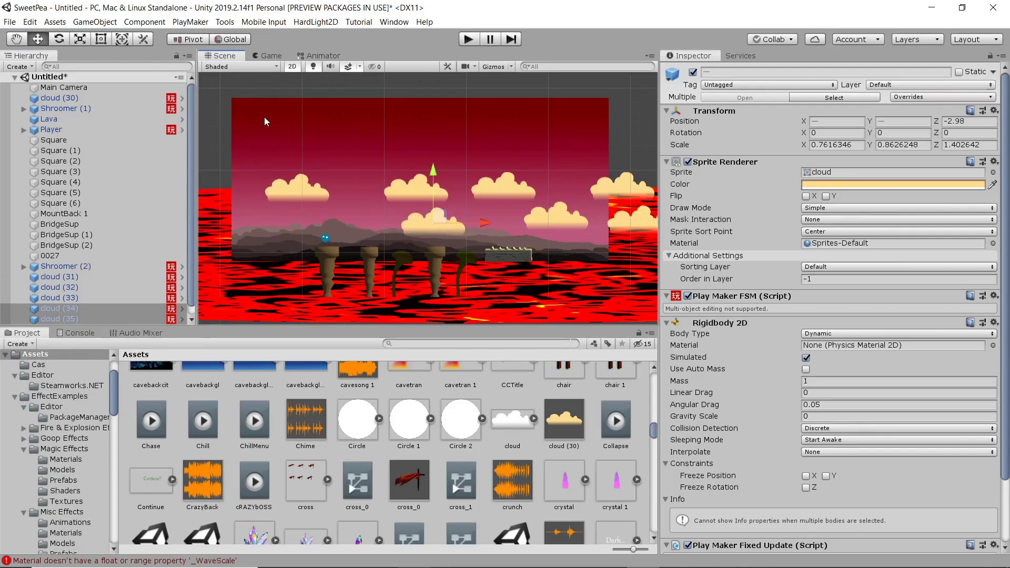
left_click(269, 57)
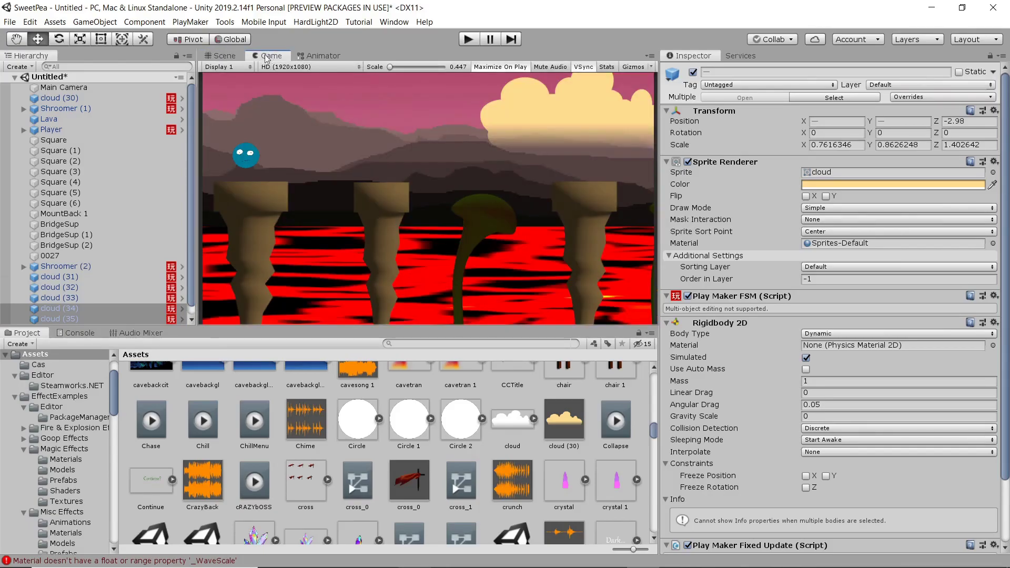
left_click(220, 58)
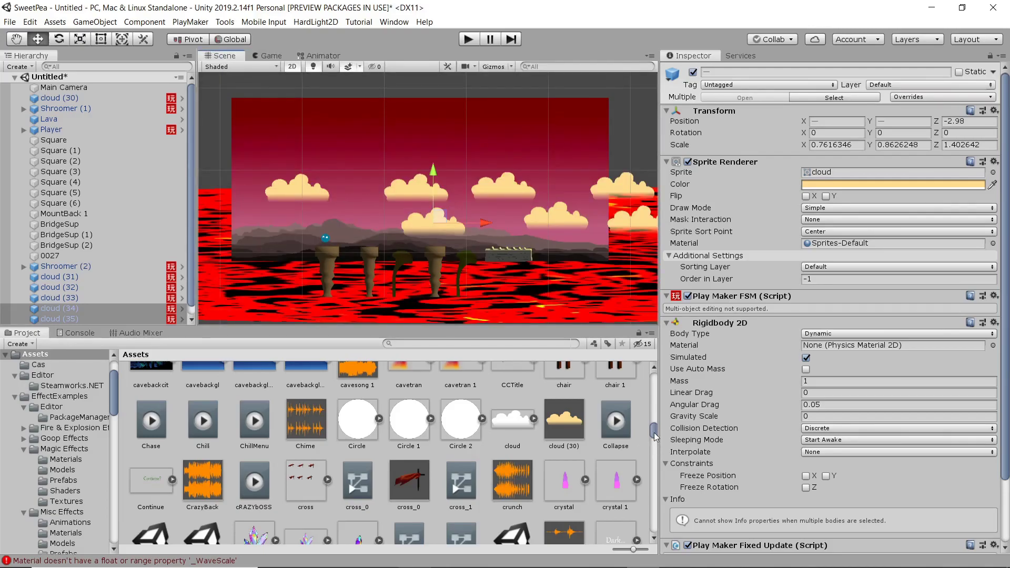
Add the back5 gradient sprite at Order in Layer 5, stretched to 3.603 by 3.352 over the level
scroll(654, 437, "down", 5)
scroll(647, 439, "up", 10)
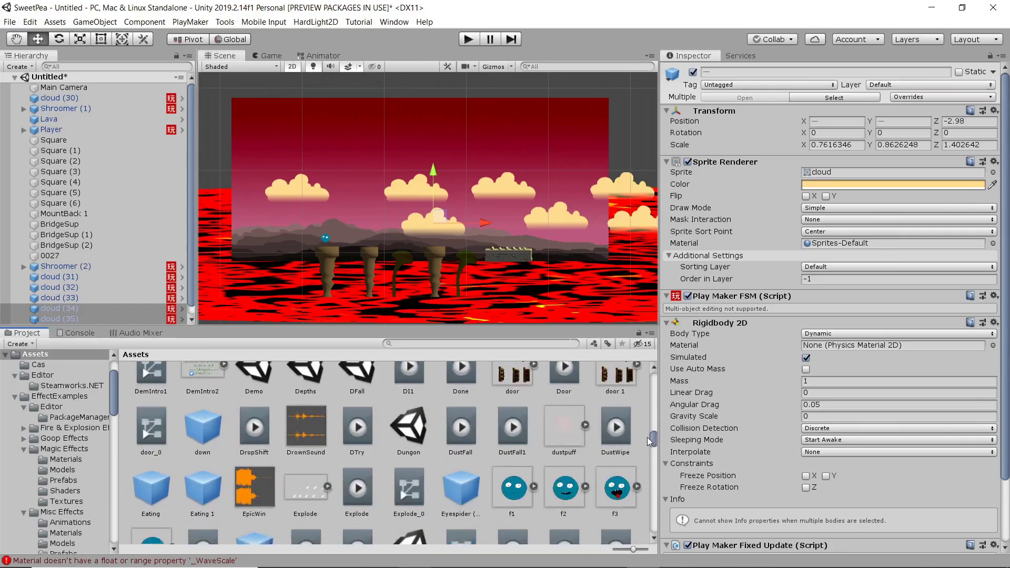
scroll(640, 405, "up", 5)
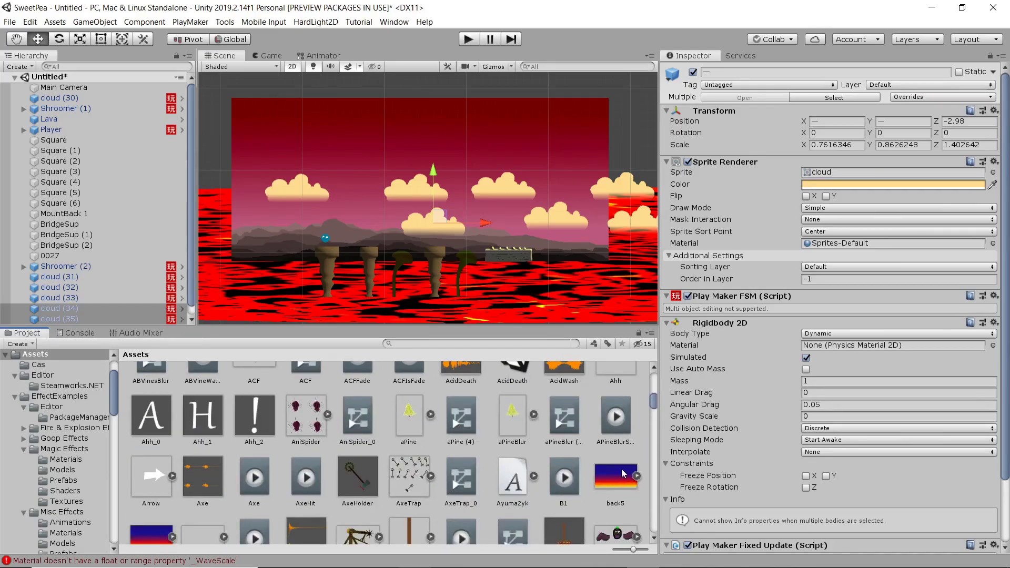
scroll(621, 471, "down", 2)
left_click_drag(618, 437, 315, 141)
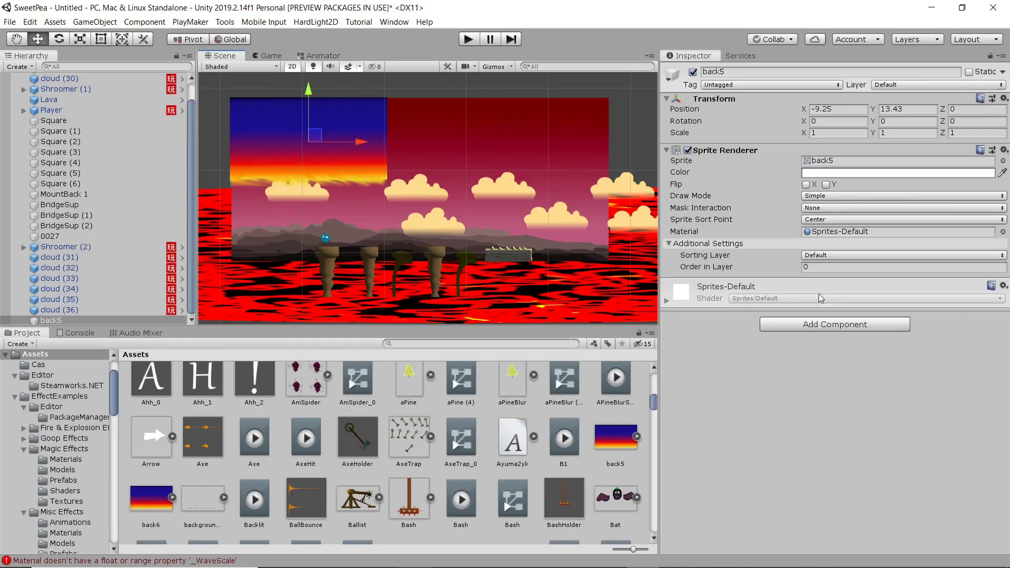
left_click(772, 268)
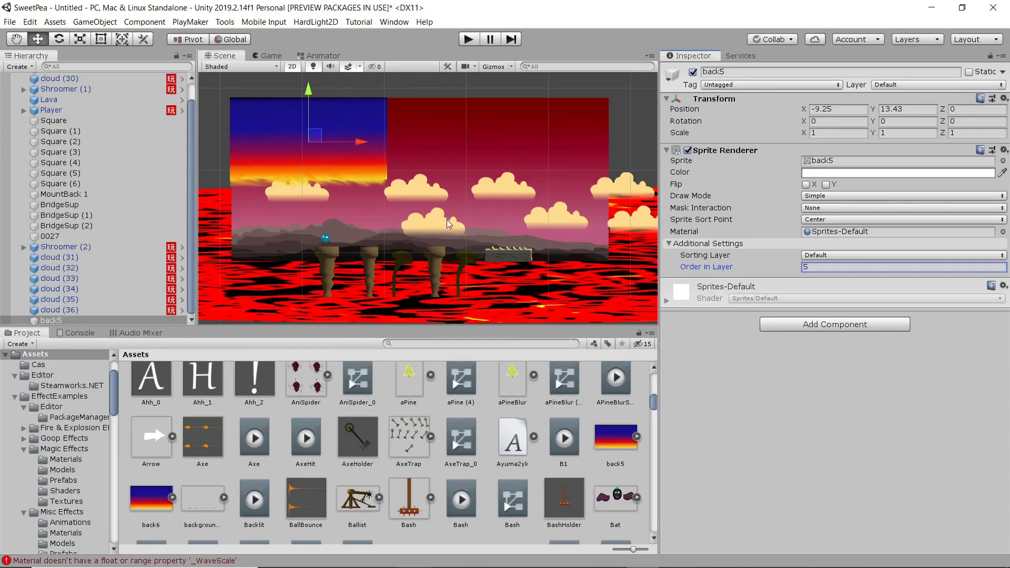
key("t")
left_click_drag(385, 184, 813, 404)
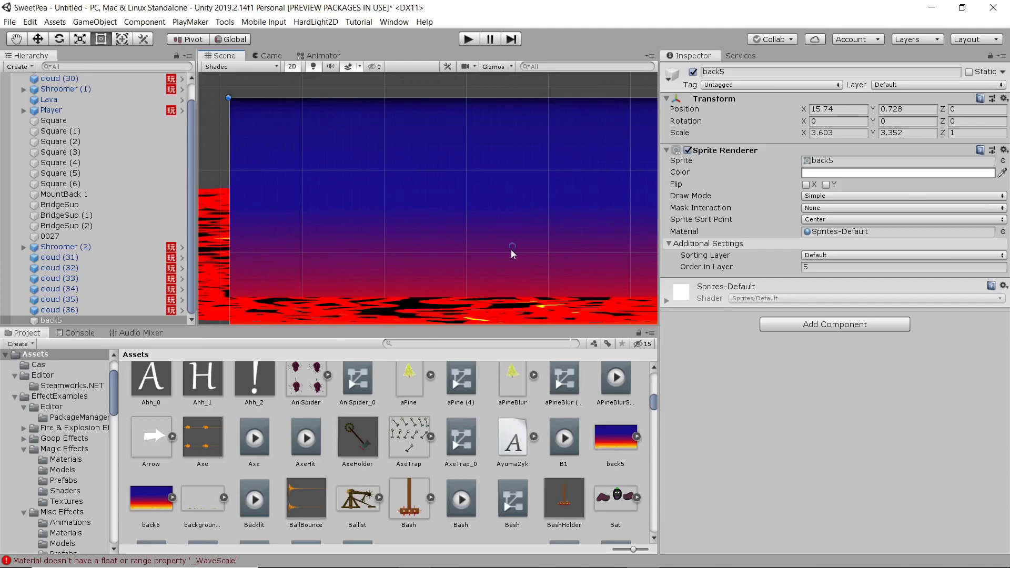
left_click_drag(510, 249, 417, 160)
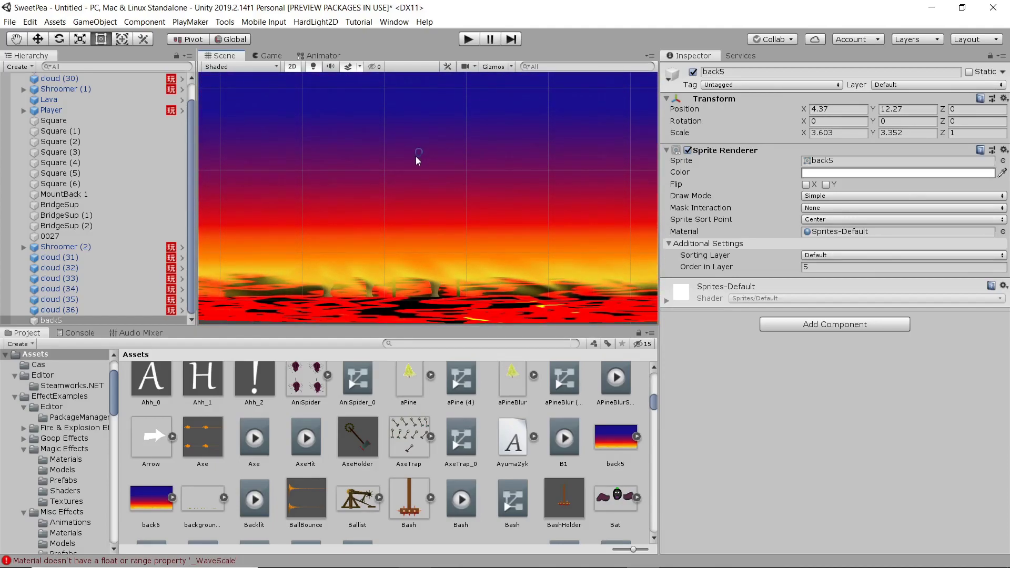
Lower back5's Sprite Renderer colour alpha to 153 so the clouds and pillars show through
left_click(815, 173)
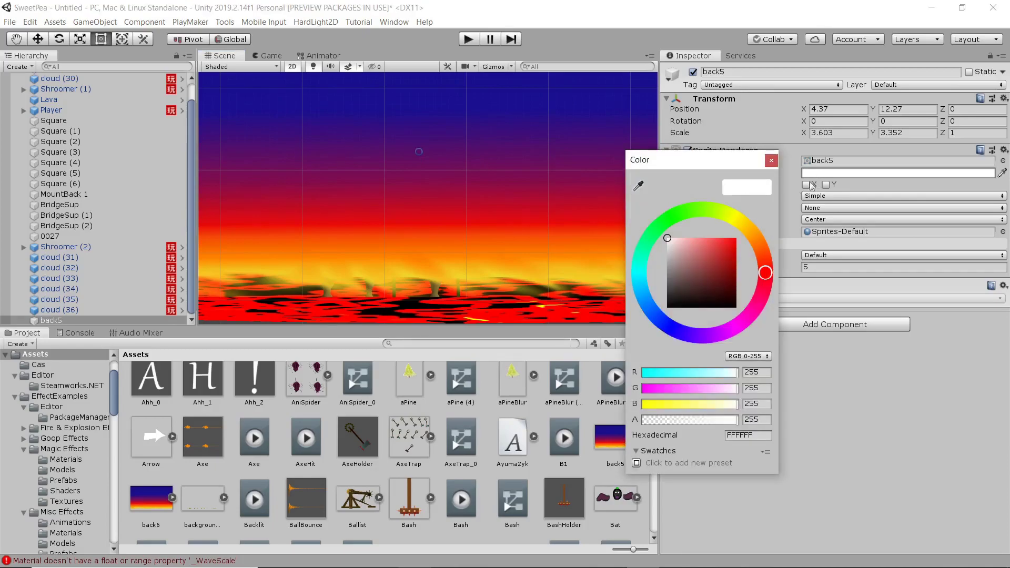
left_click_drag(738, 419, 699, 418)
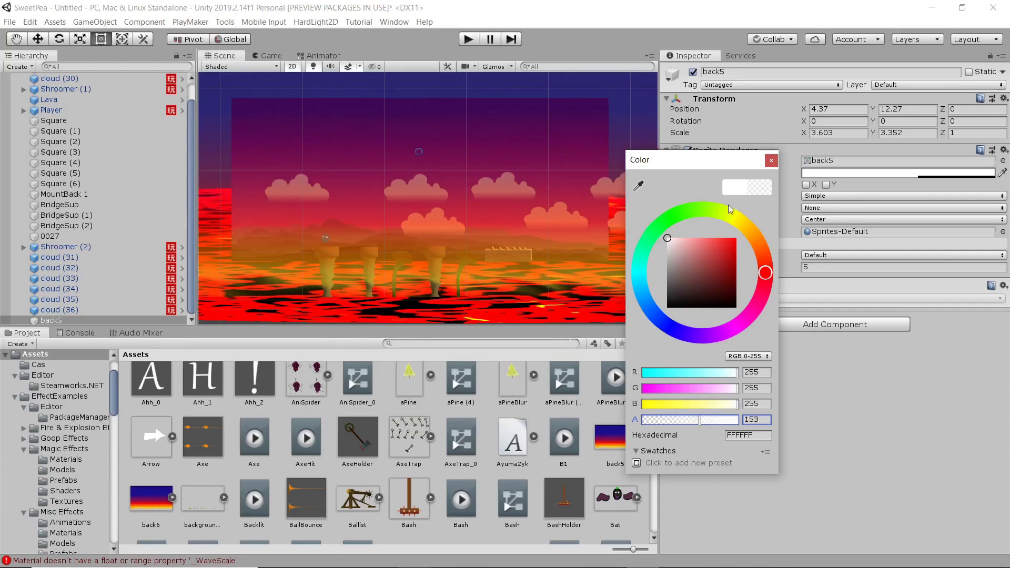
left_click(771, 161)
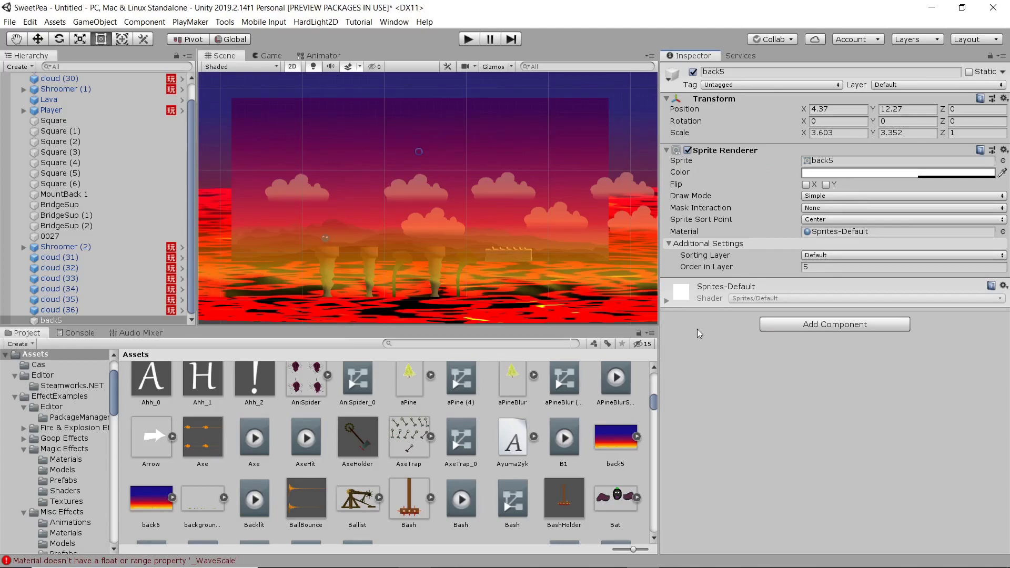
Nudge back5 slightly up and left and check it through the Game view
left_click_drag(415, 155, 412, 151)
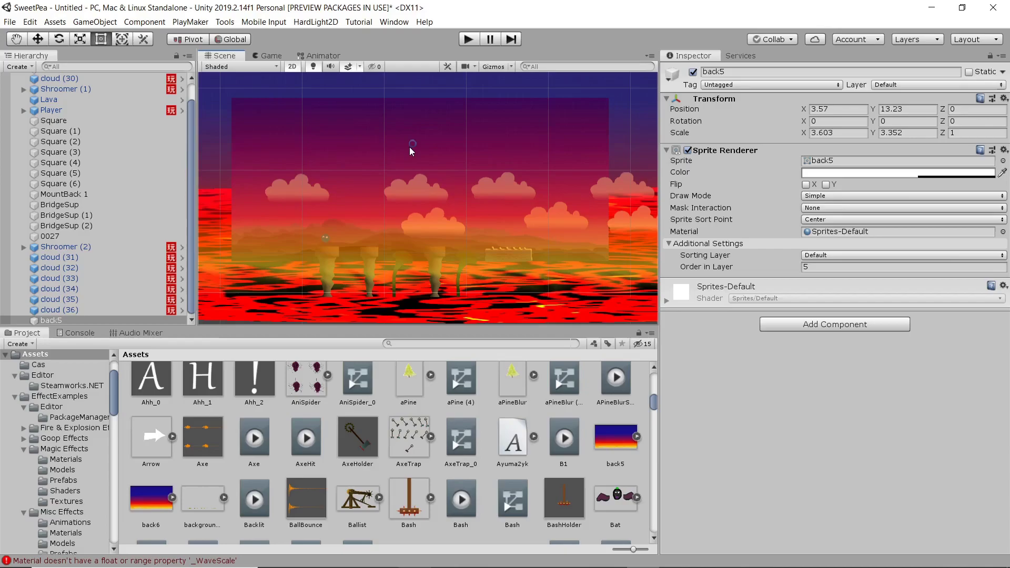
left_click(267, 57)
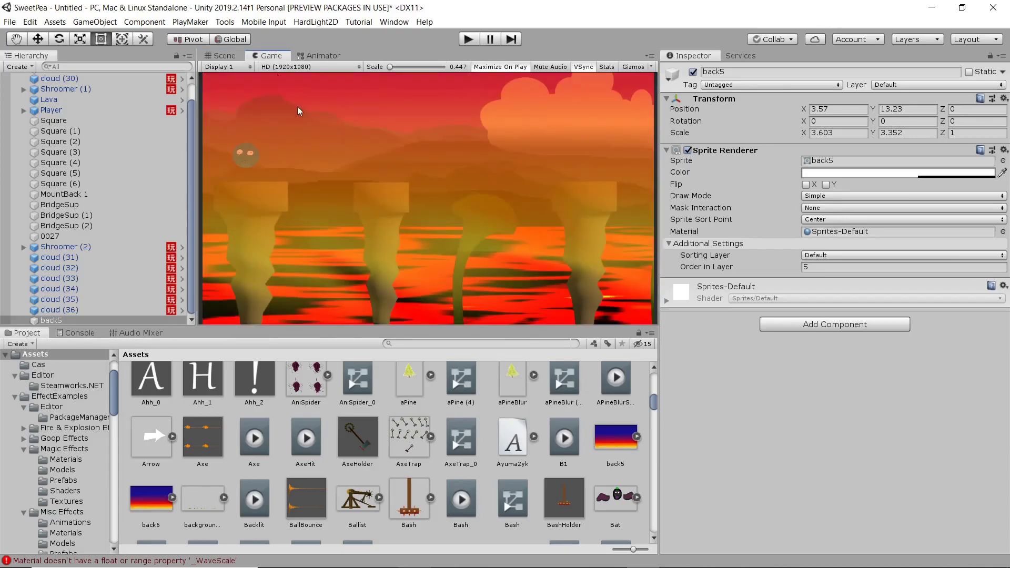
left_click(225, 56)
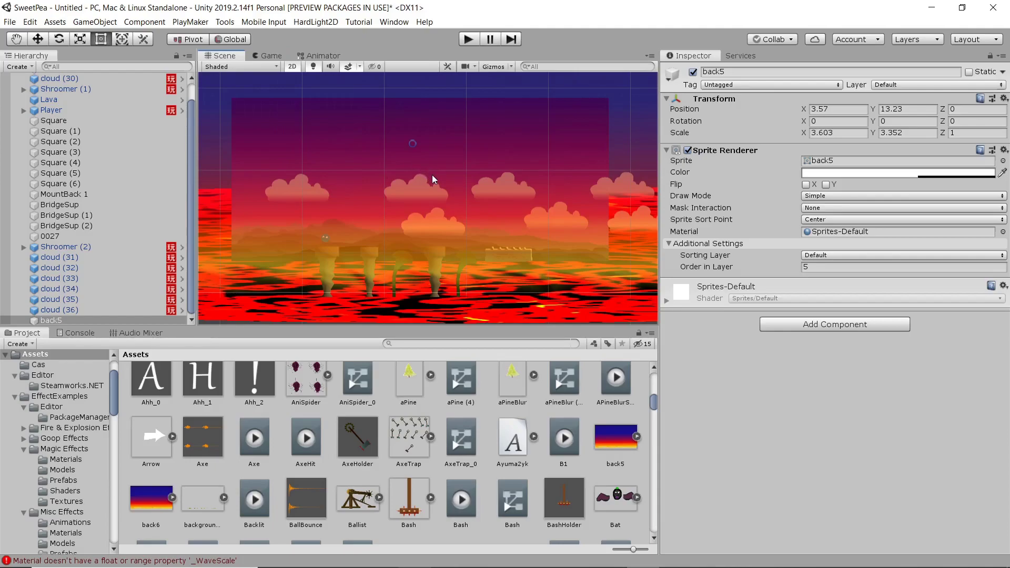
Scale back5 up to about 5.31 × 4.94 and raise it to Y 17.71
key("r")
left_click_drag(413, 144, 437, 135)
key("e")
key("w")
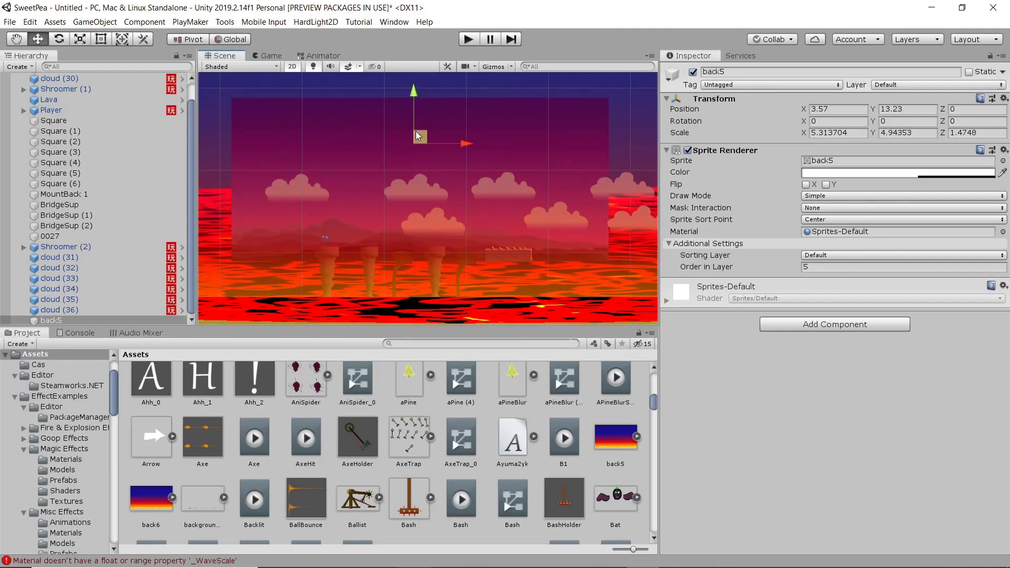
scroll(412, 119, "down", 2)
left_click_drag(413, 102, 411, 72)
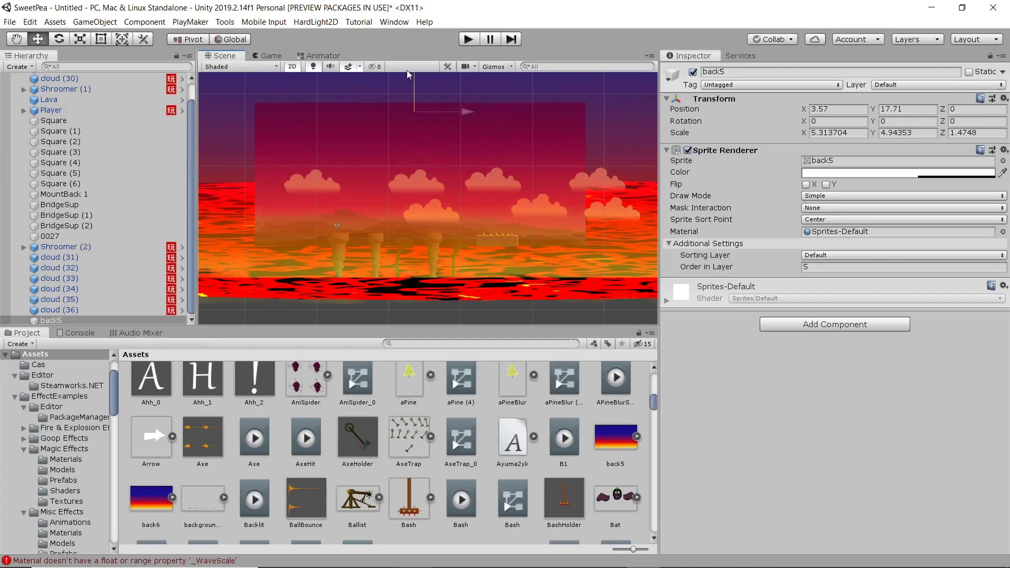
Tilt the Lava plane to X rotation -5.12 and play-test the level
left_click(545, 293)
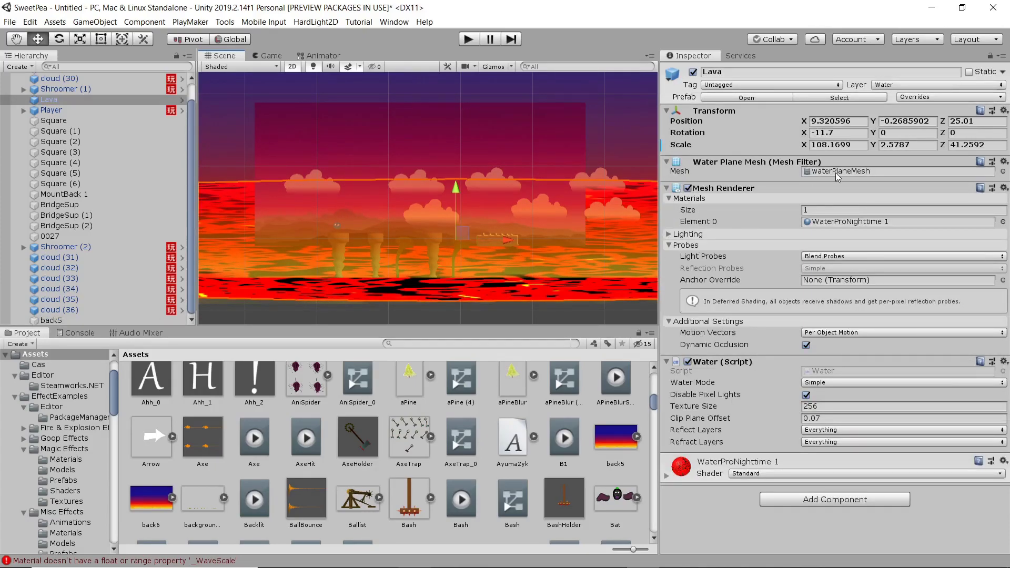
left_click_drag(802, 135, 942, 130)
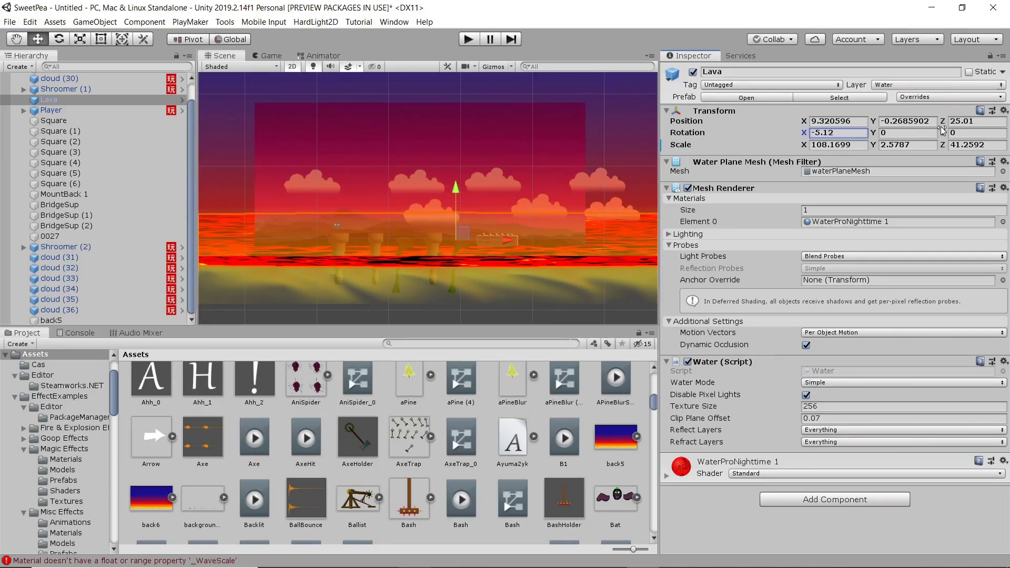
left_click(466, 42)
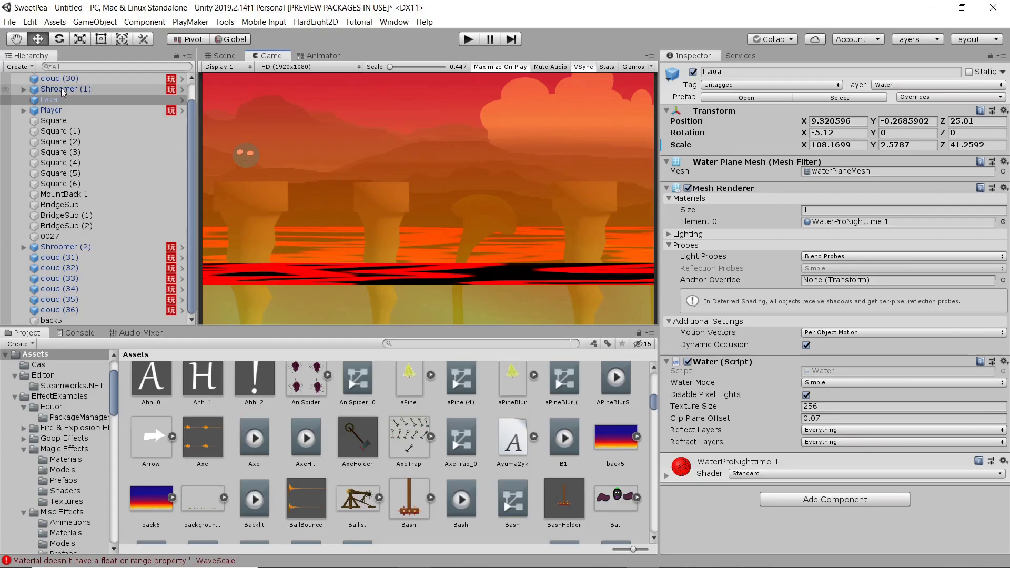
Move the back5 gradient right to X 32
double_click(51, 321)
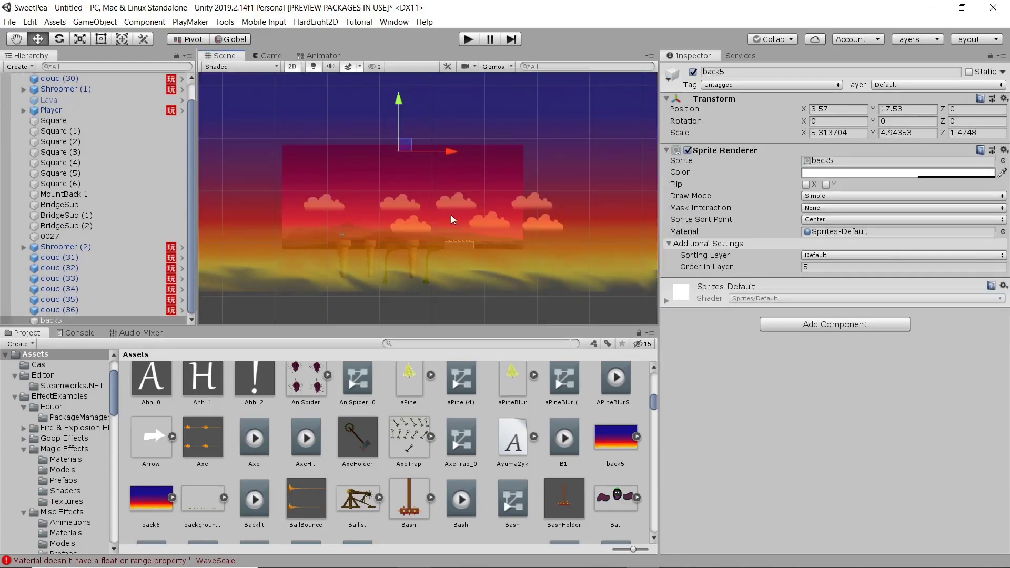
left_click_drag(449, 152, 605, 157)
scroll(494, 239, "down", 6)
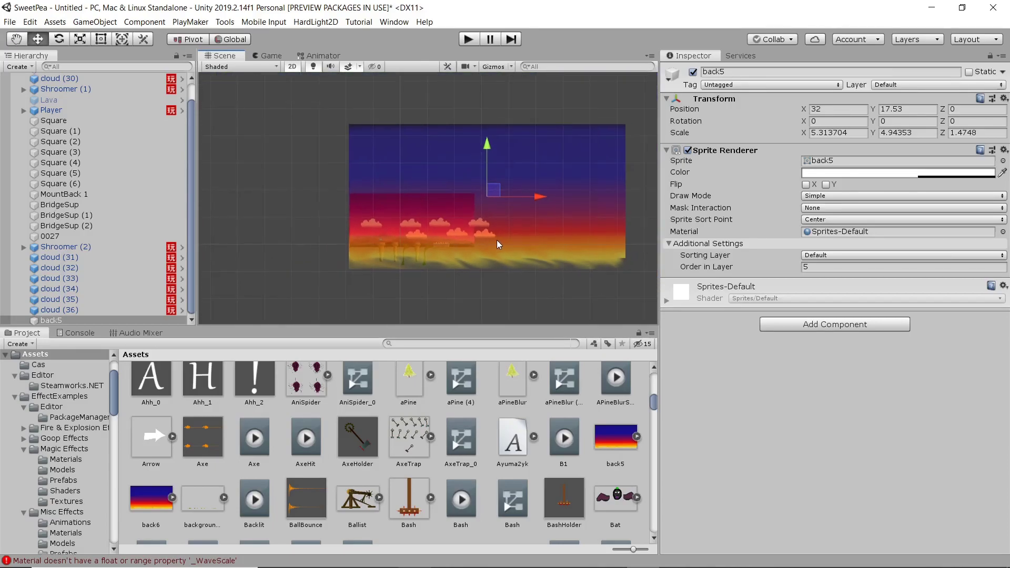
middle_click_drag(496, 240, 424, 240)
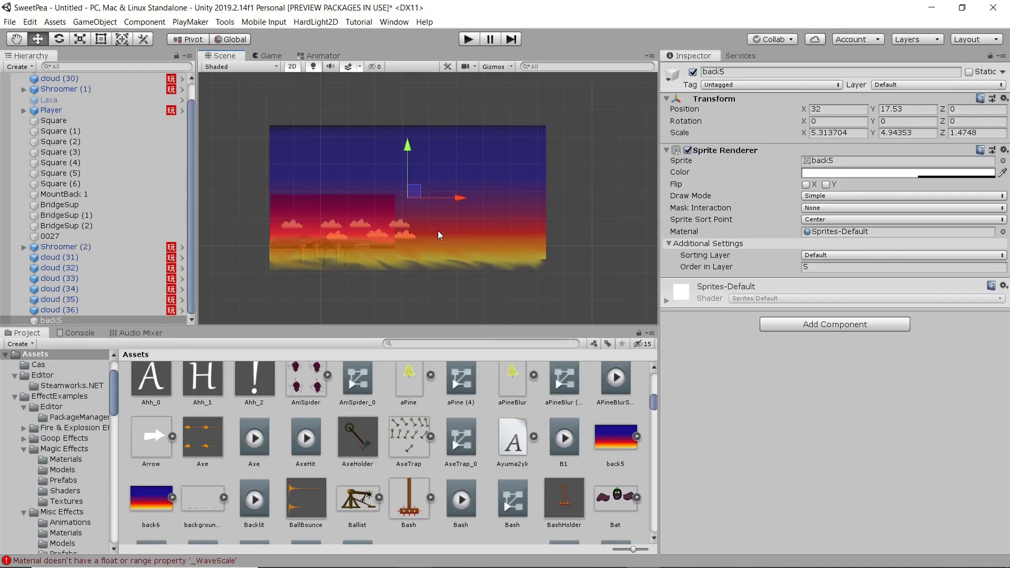
Duplicate back5, slide the copy far right, and parent back5 (1) under back5
key("ctrl+d")
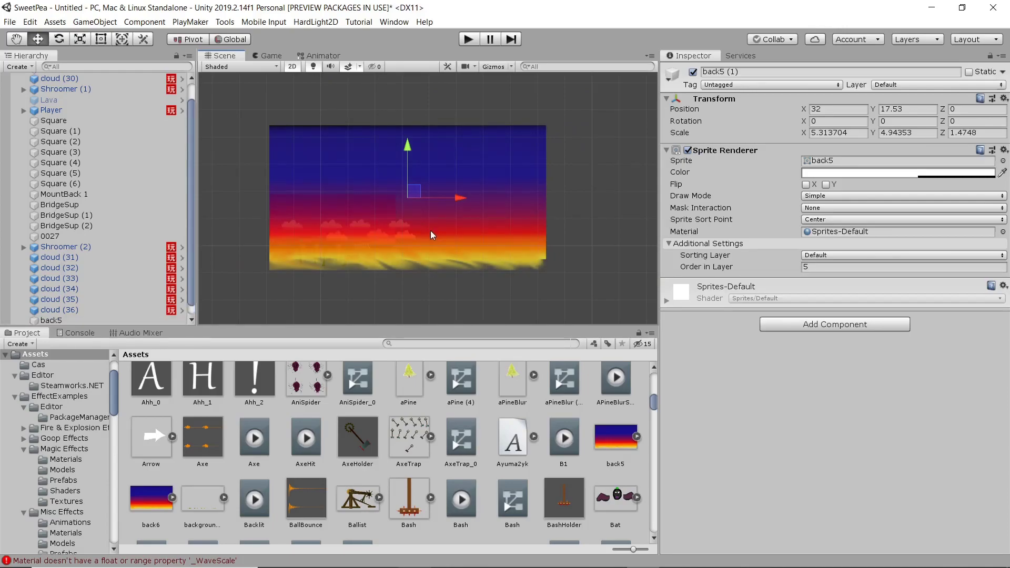
left_click_drag(459, 201, 735, 199)
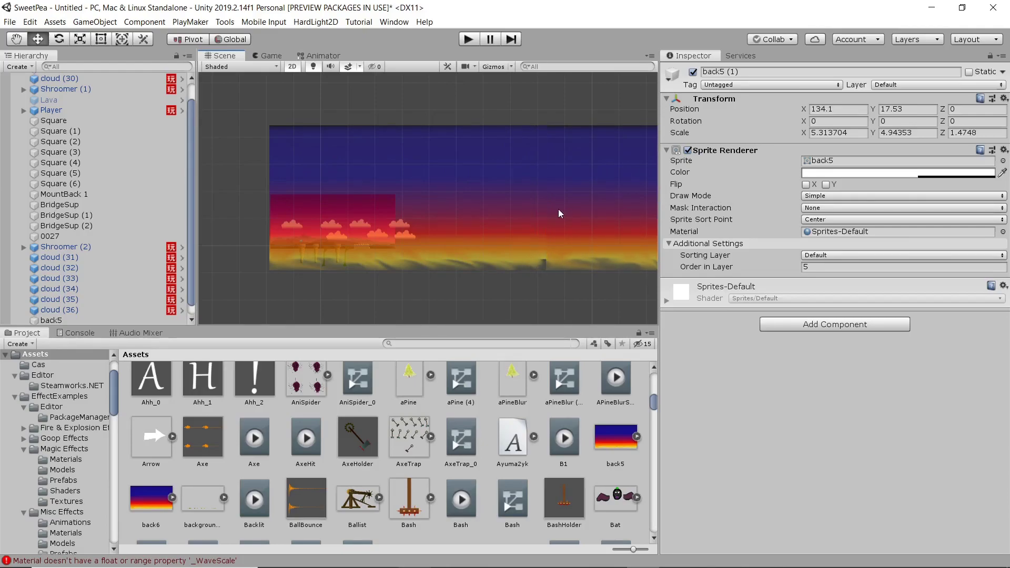
scroll(65, 315, "down", 1)
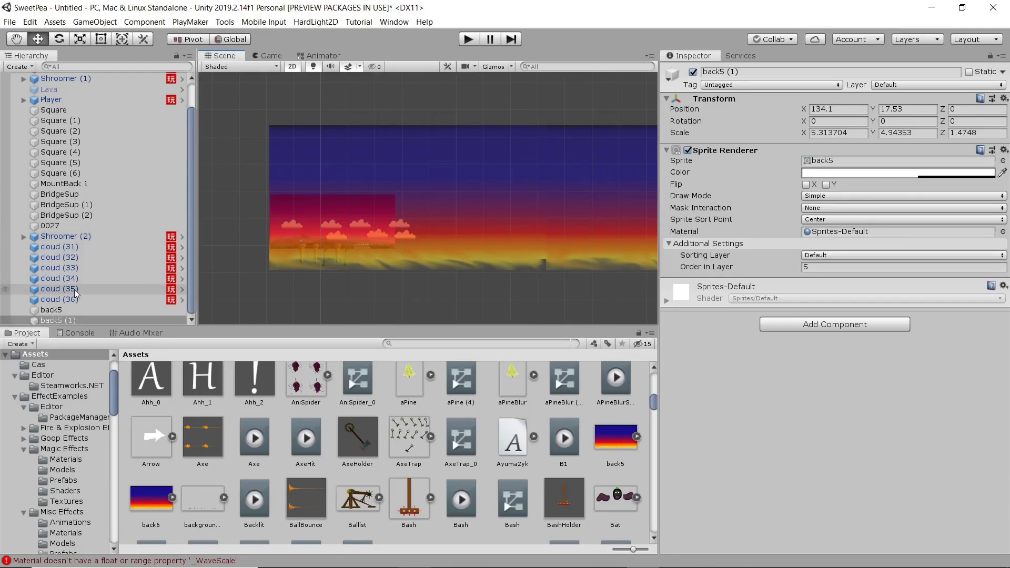
left_click_drag(63, 322, 51, 310)
left_click(51, 310)
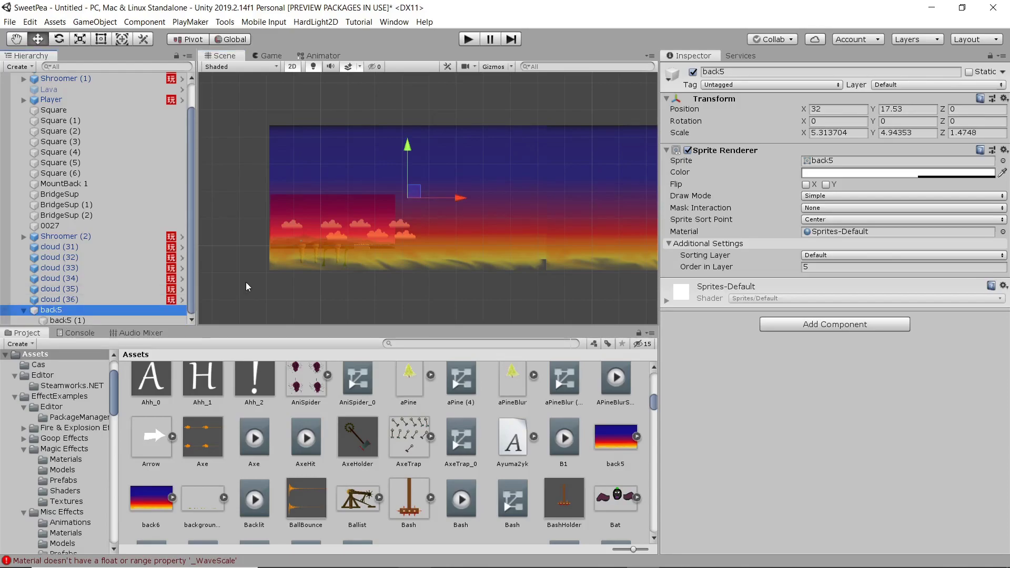
Create a new animation clip named 'Backtest' for back5
key("ctrl+6")
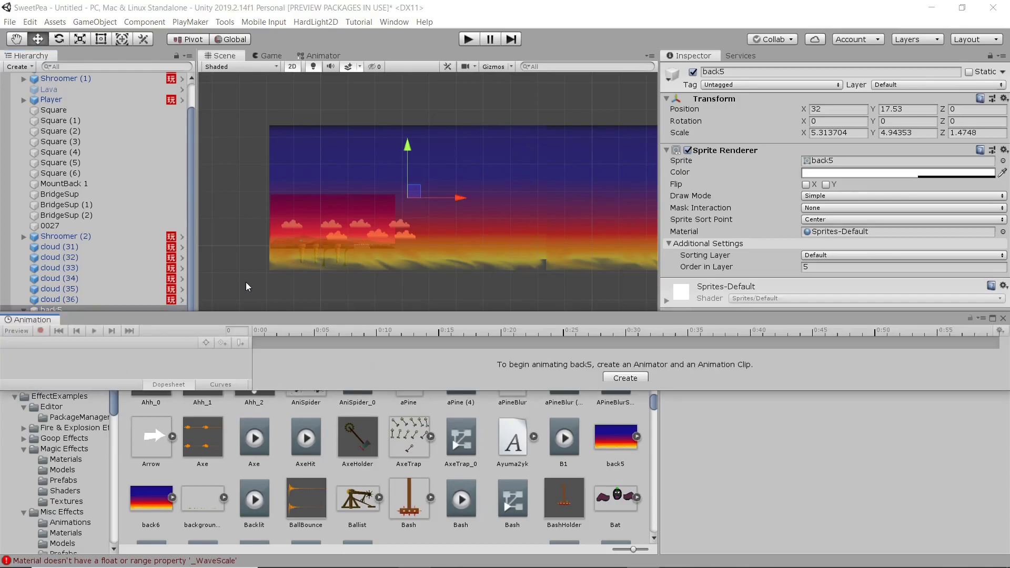
left_click(617, 374)
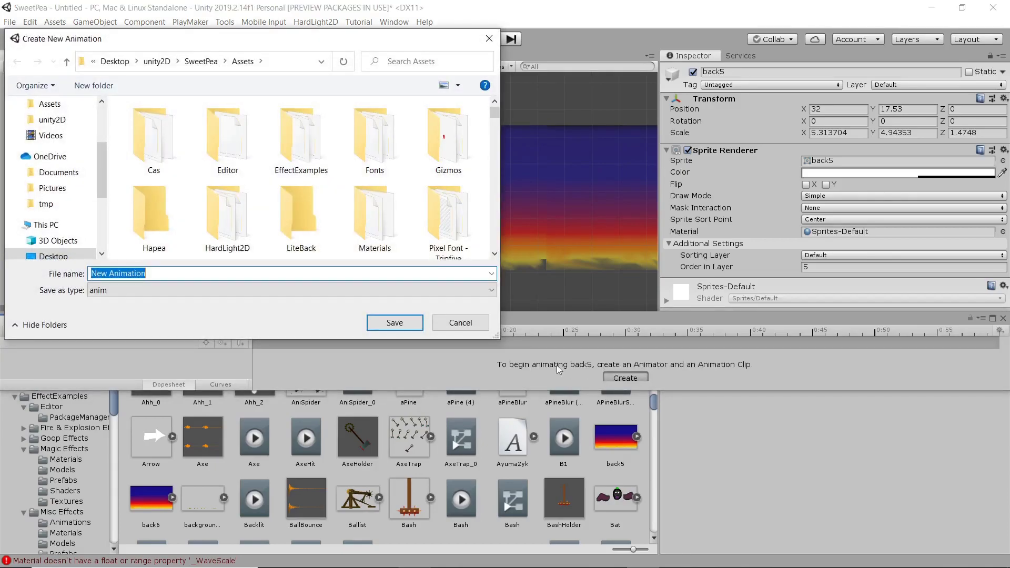
type("Back")
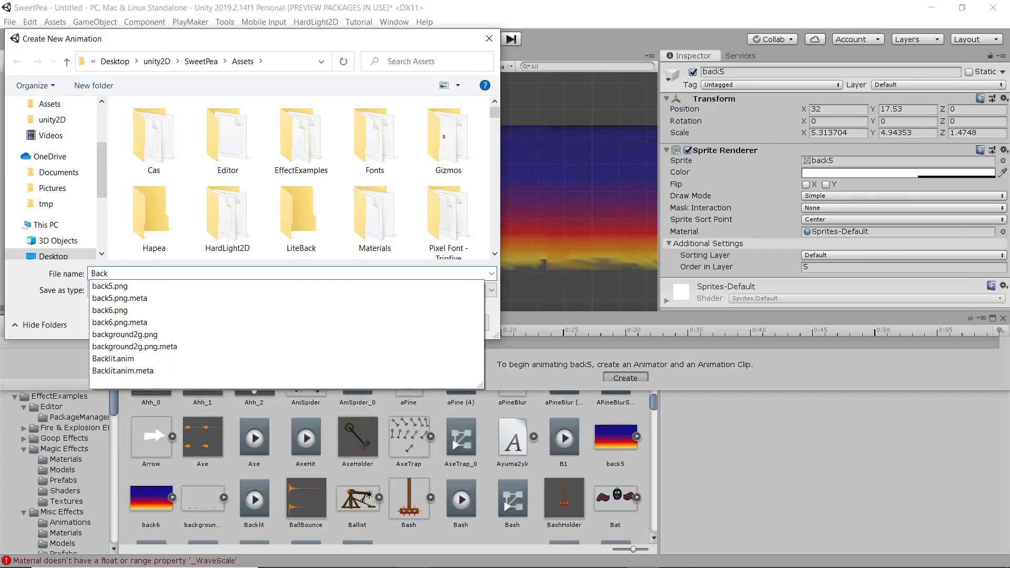
type("t")
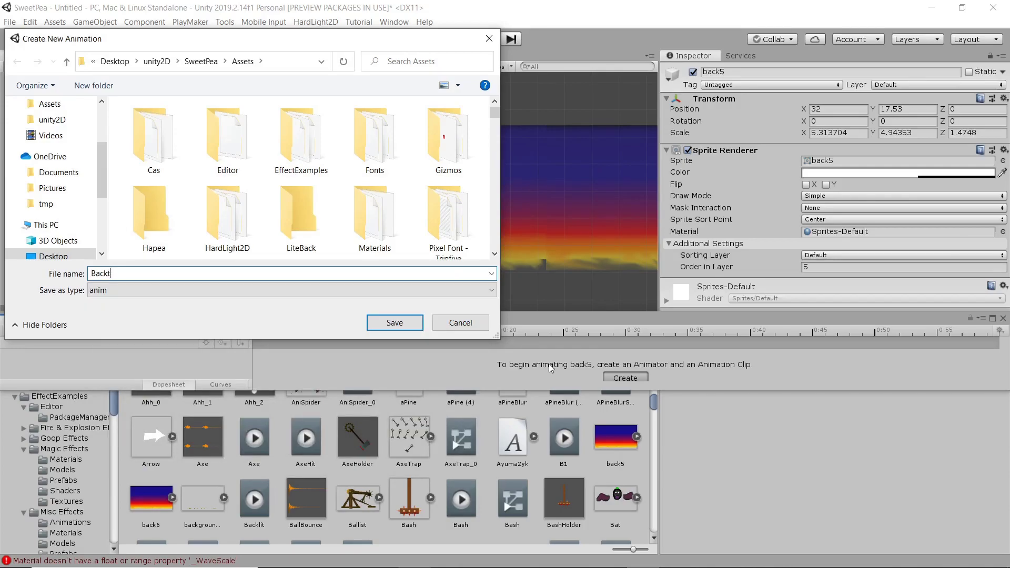
type("est")
key("Return")
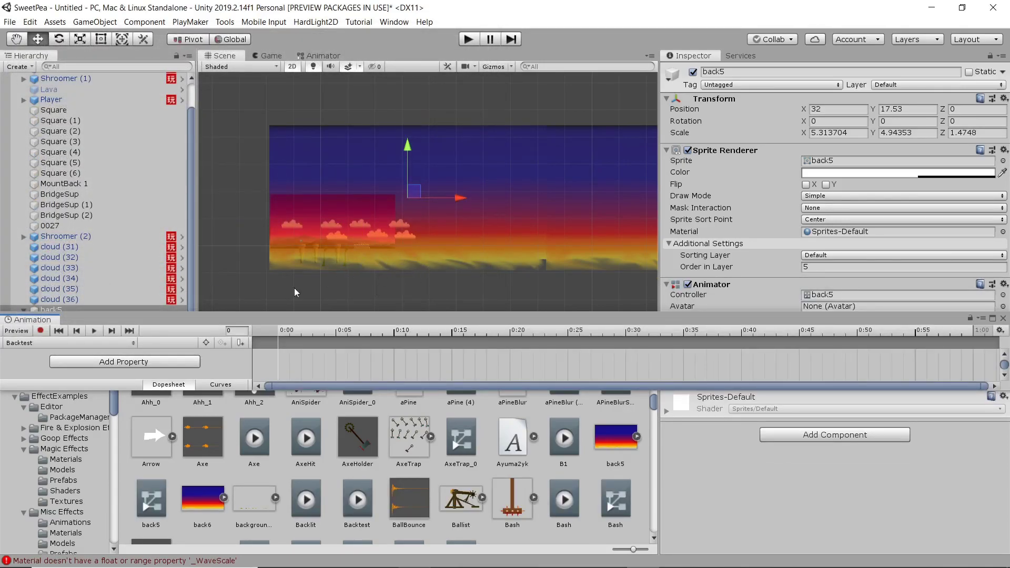
Record back5's position at 0:00 and slide it far left at 30:00
left_click(40, 330)
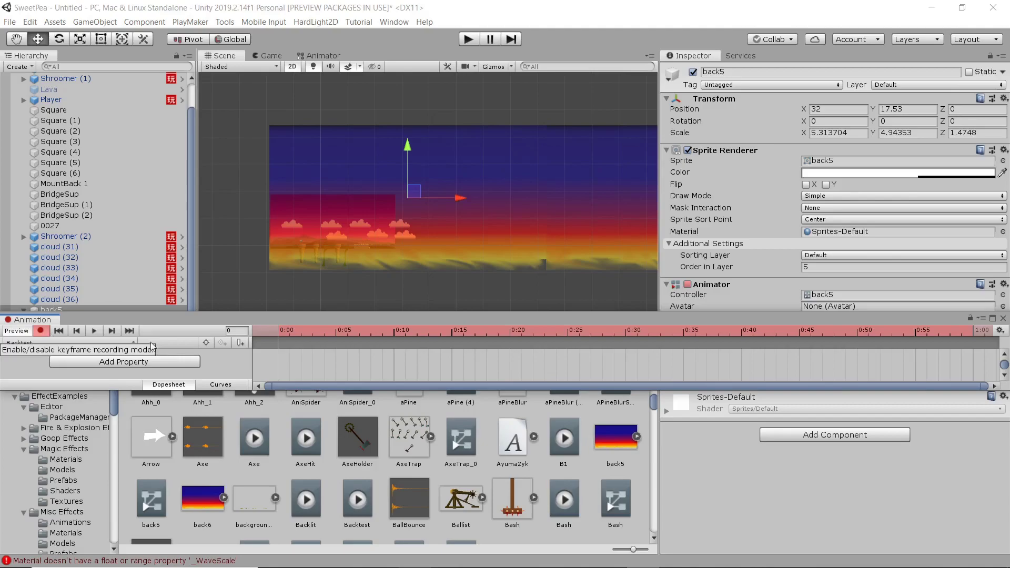
left_click_drag(457, 200, 456, 200)
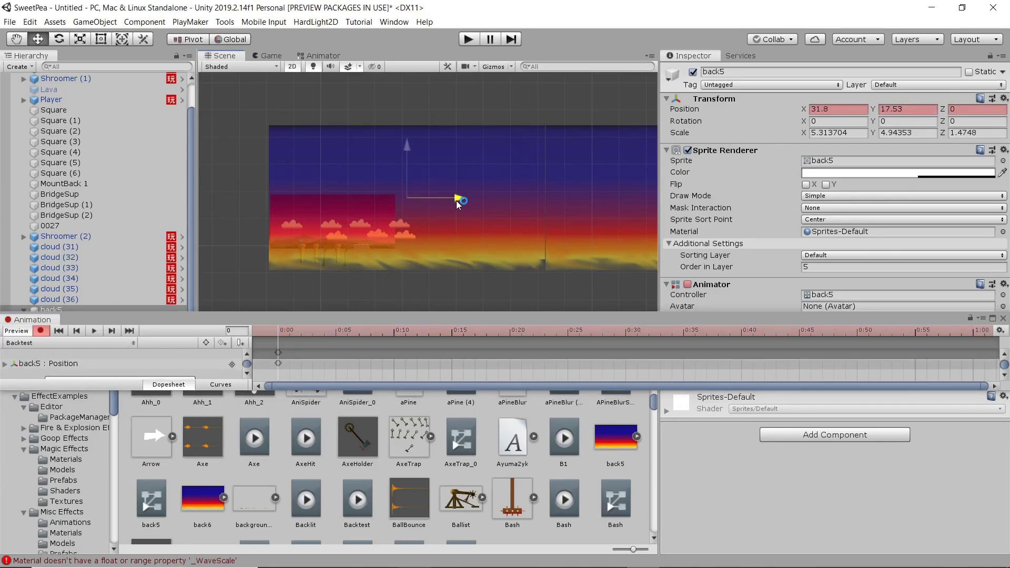
scroll(690, 361, "down", 10)
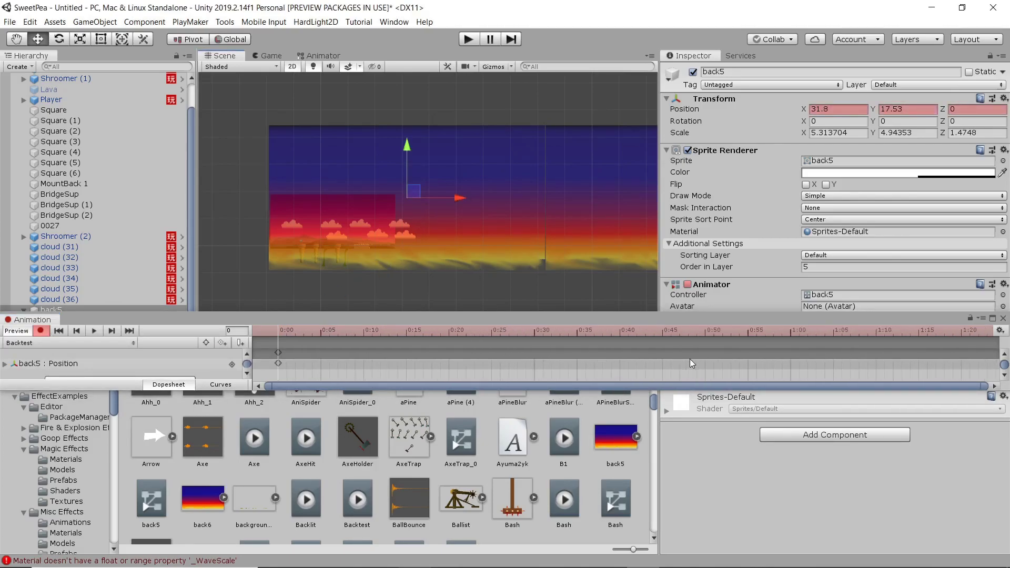
scroll(681, 362, "down", 10)
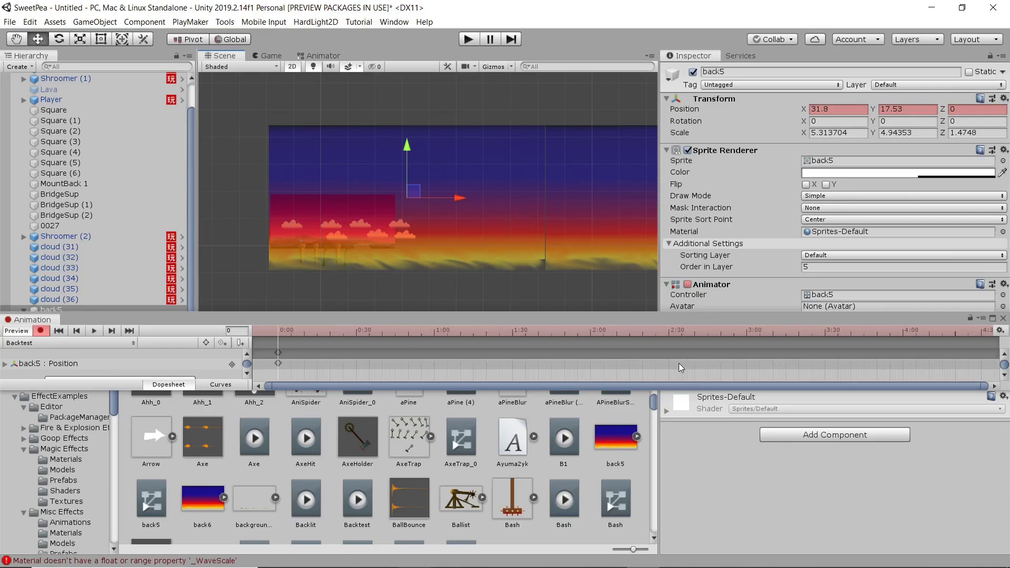
scroll(674, 364, "down", 10)
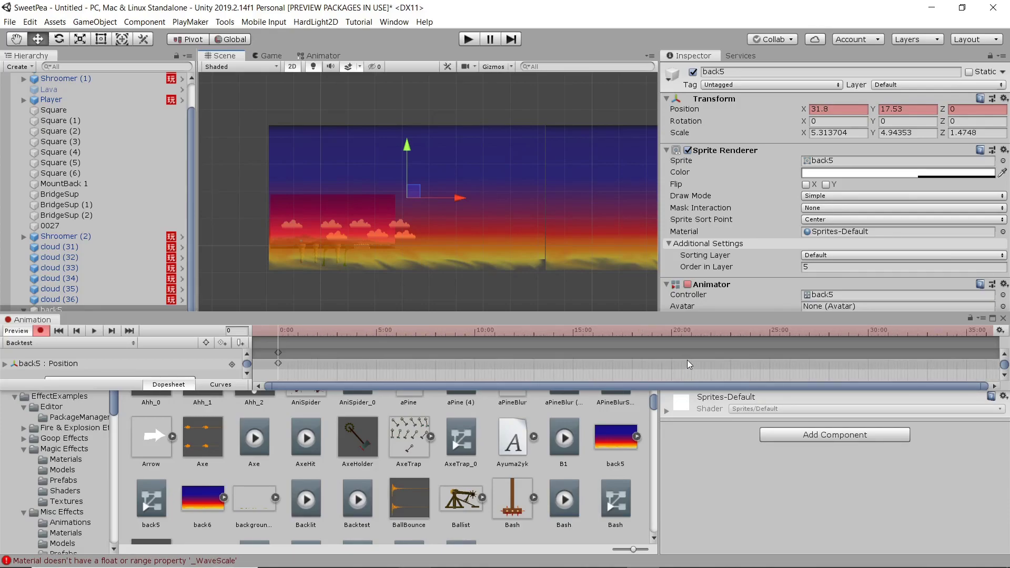
scroll(688, 360, "down", 1)
left_click(783, 333)
left_click_drag(784, 333, 785, 337)
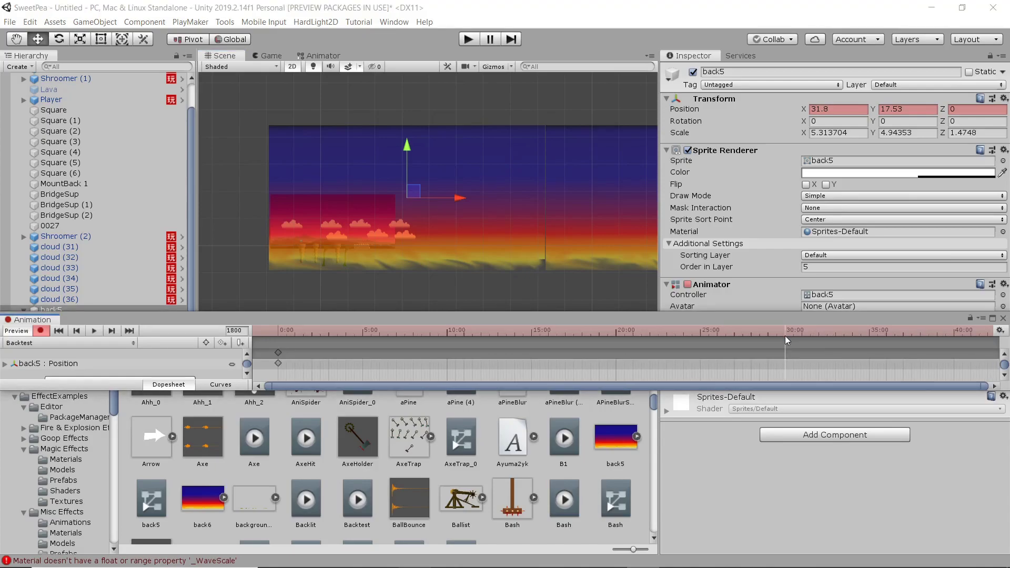
left_click_drag(459, 195, 50, 211)
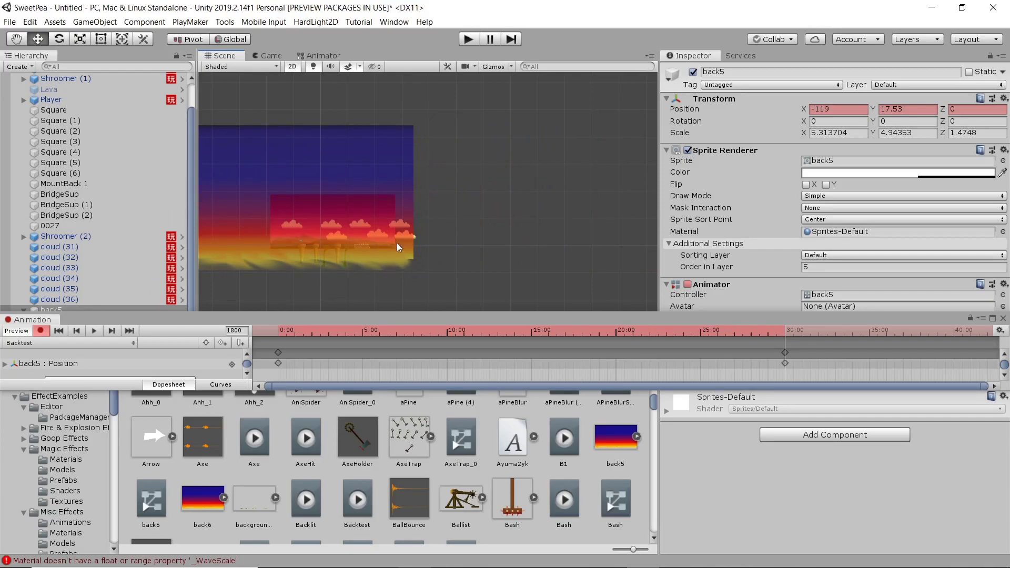
left_click(1002, 318)
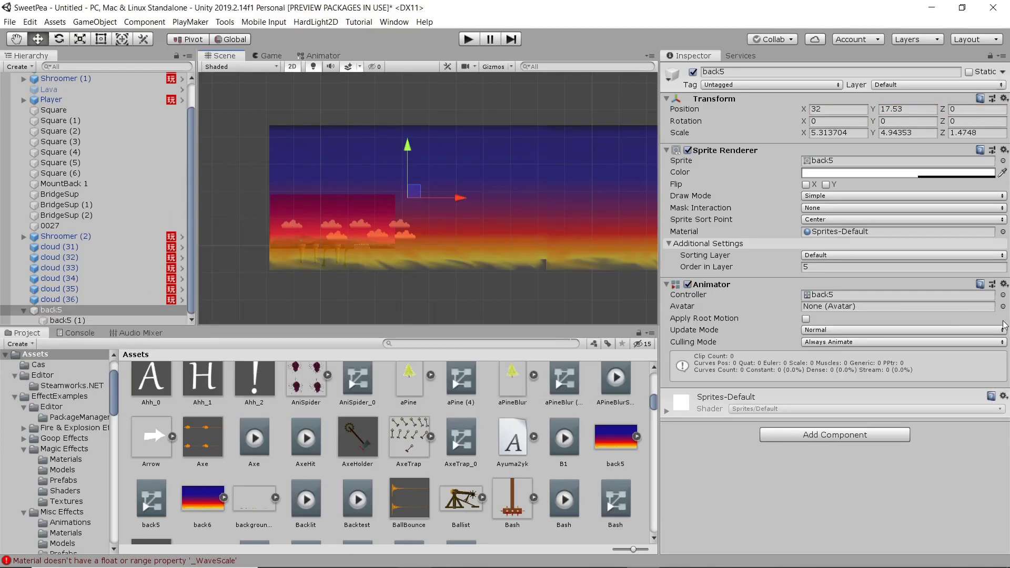
Set the Backtest animator state's Speed to 0.5
left_click(320, 55)
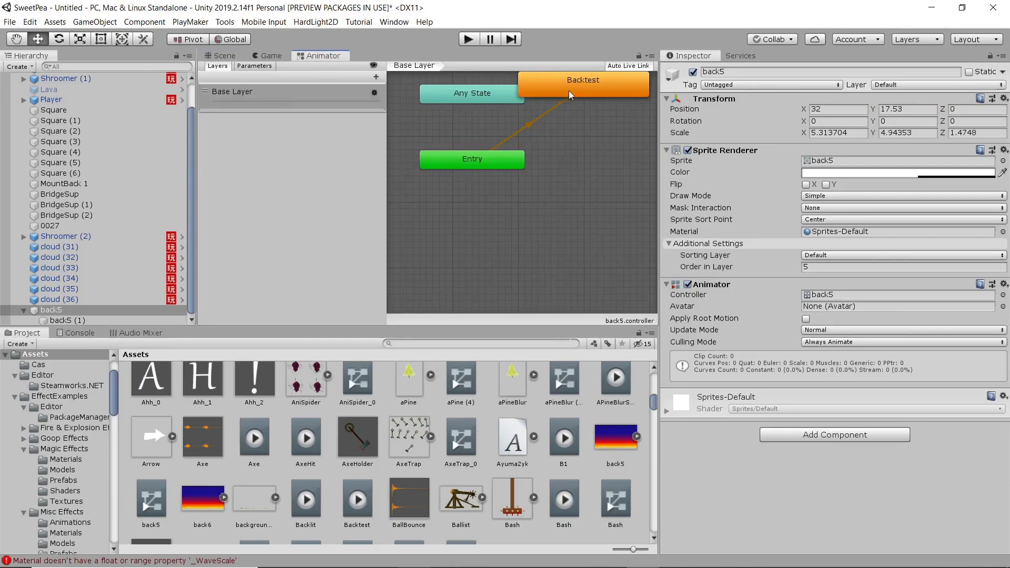
left_click_drag(569, 95, 590, 121)
left_click(756, 115)
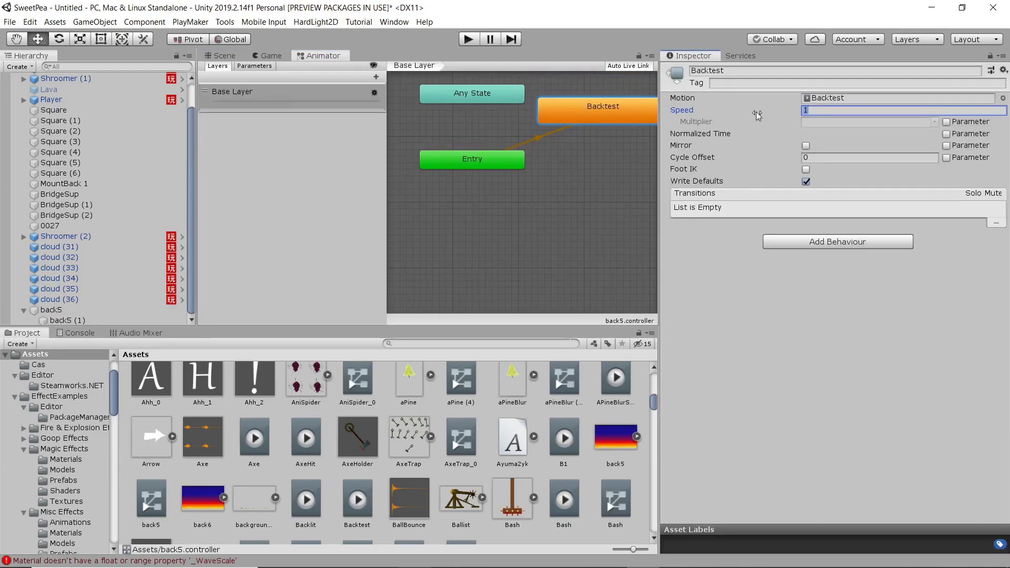
type("0.5")
Return to the Scene view and zoom in on the scrolling background
left_click(225, 56)
scroll(328, 252, "up", 5)
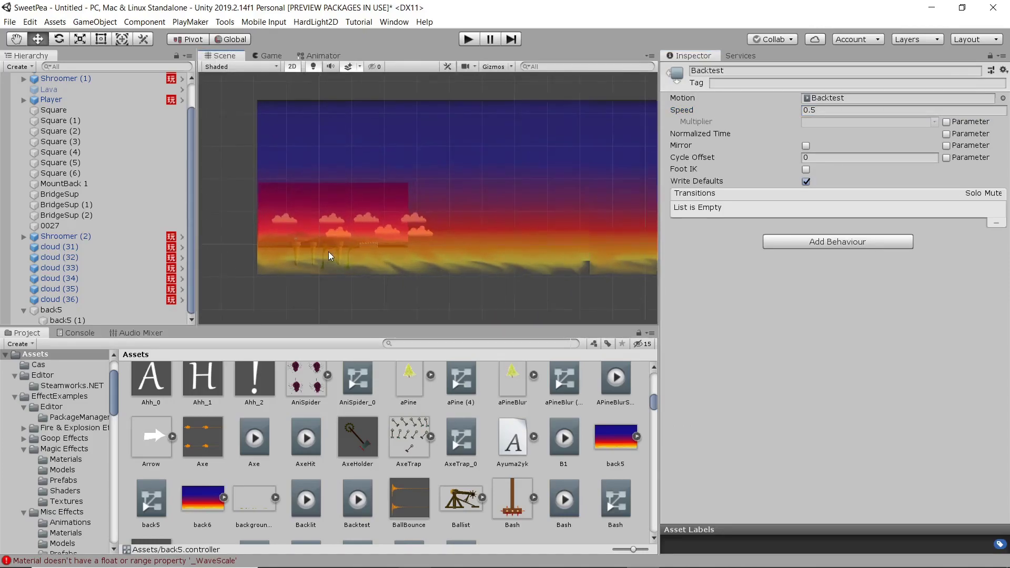
middle_click_drag(280, 250, 309, 248)
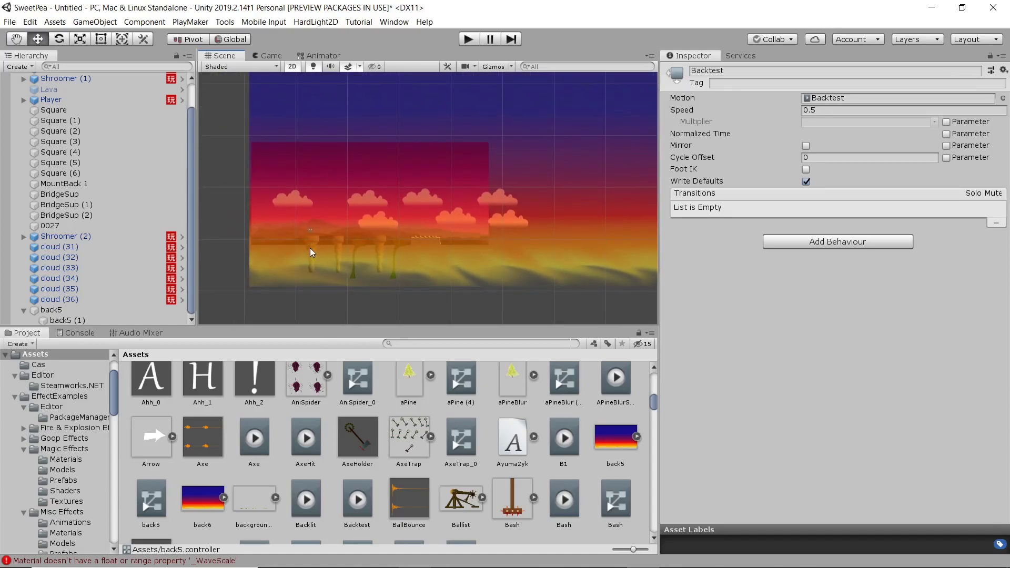
scroll(311, 248, "up", 3)
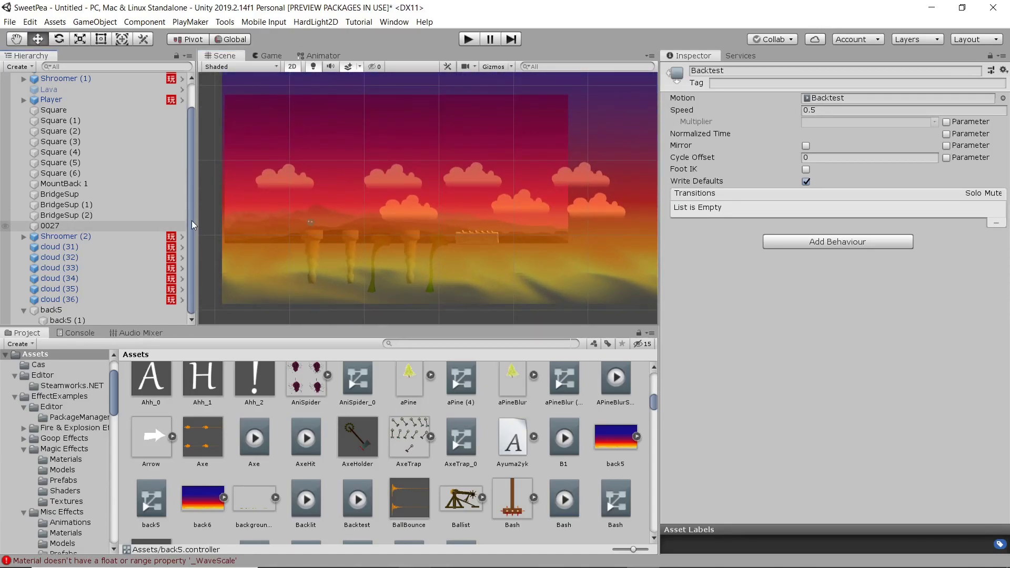
scroll(311, 255, "up", 1)
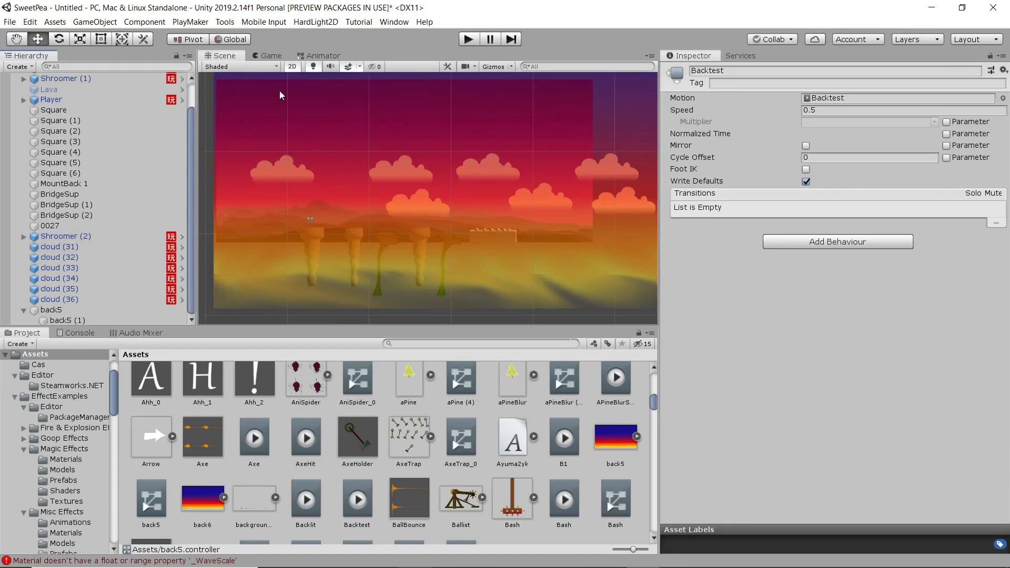
left_click(272, 56)
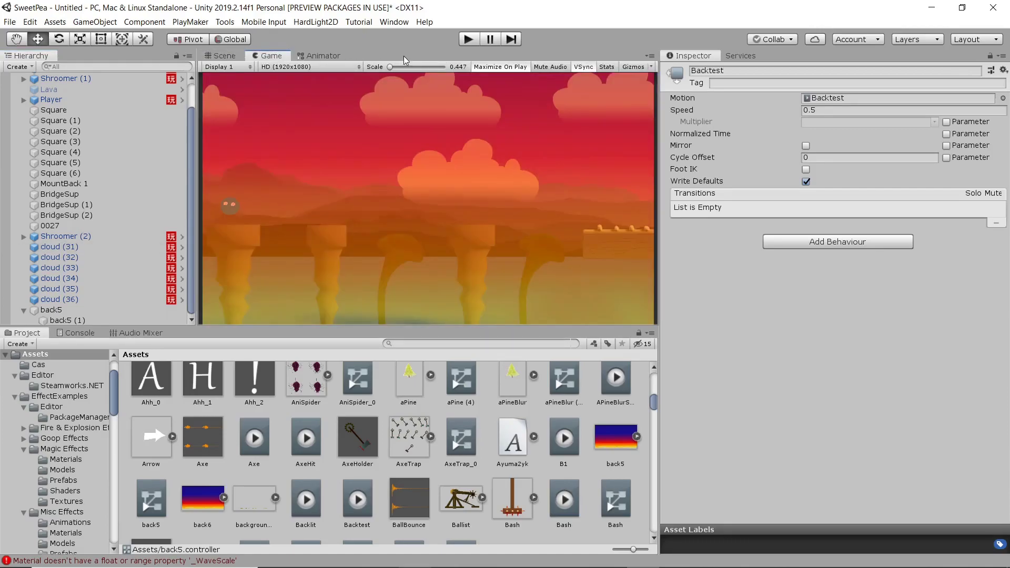
left_click(468, 40)
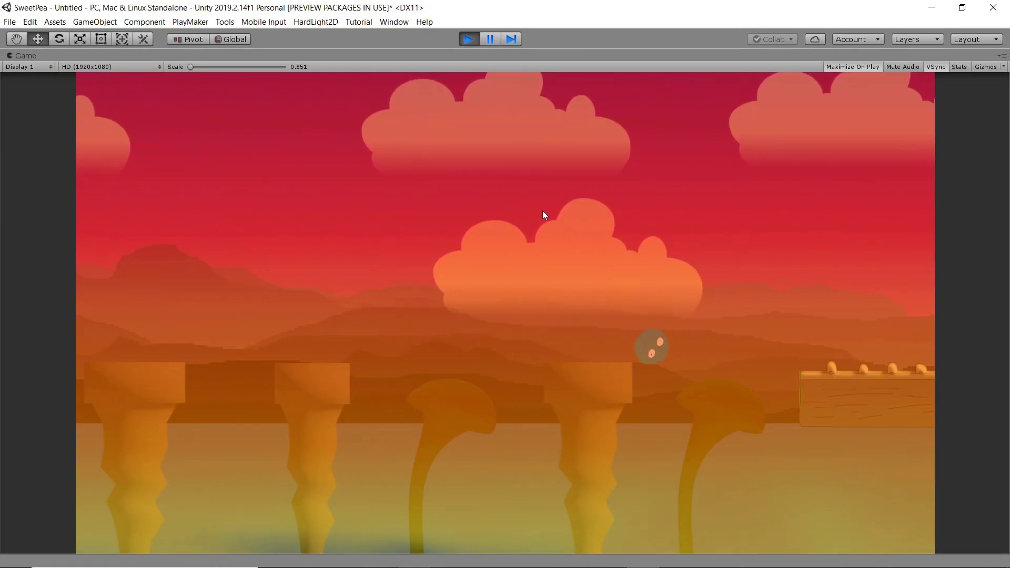
key("space")
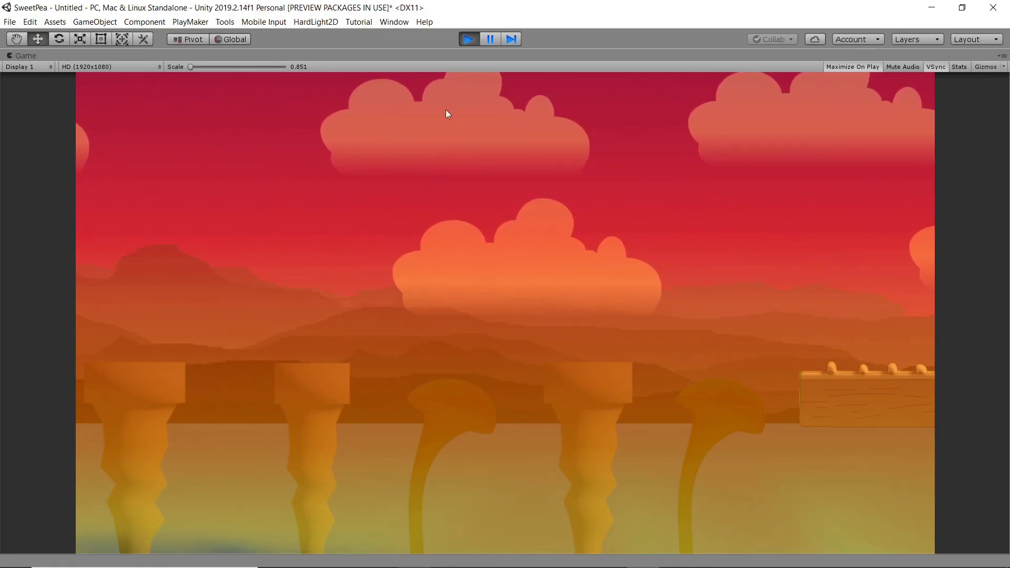
left_click(467, 42)
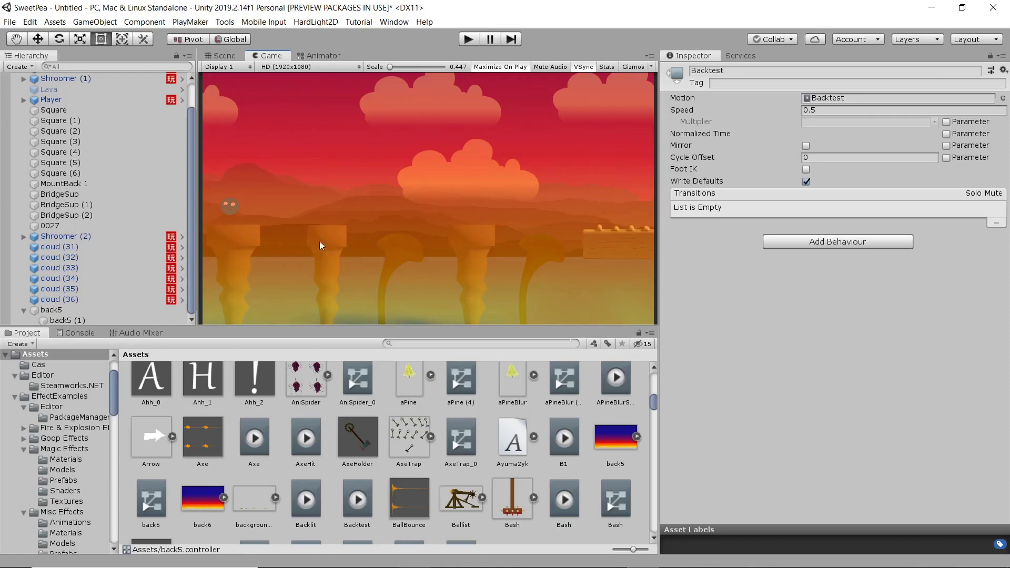
Place the ABBTree tree at the left of the level with a negative order in layer
scroll(352, 455, "up", 3)
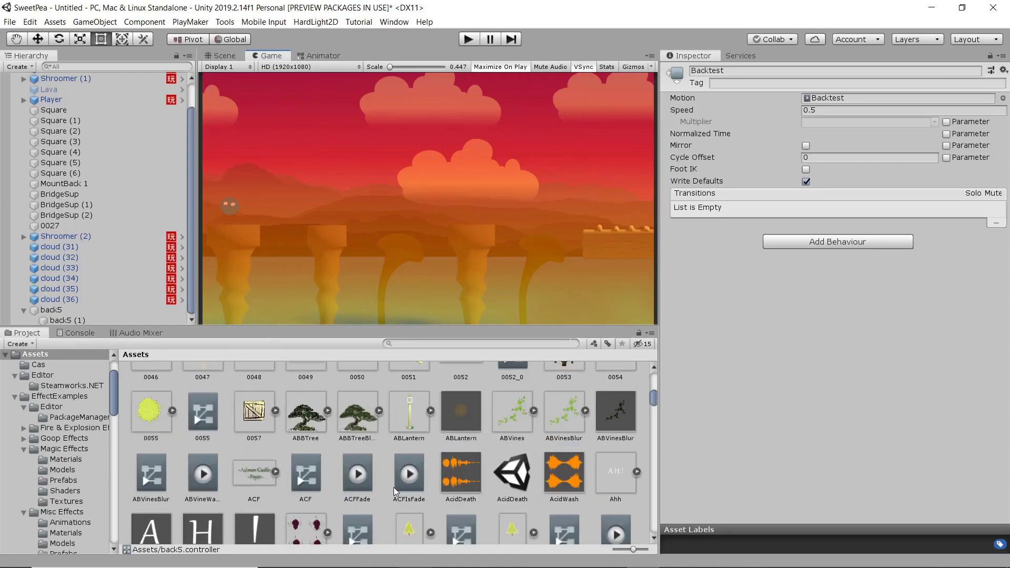
left_click(307, 418)
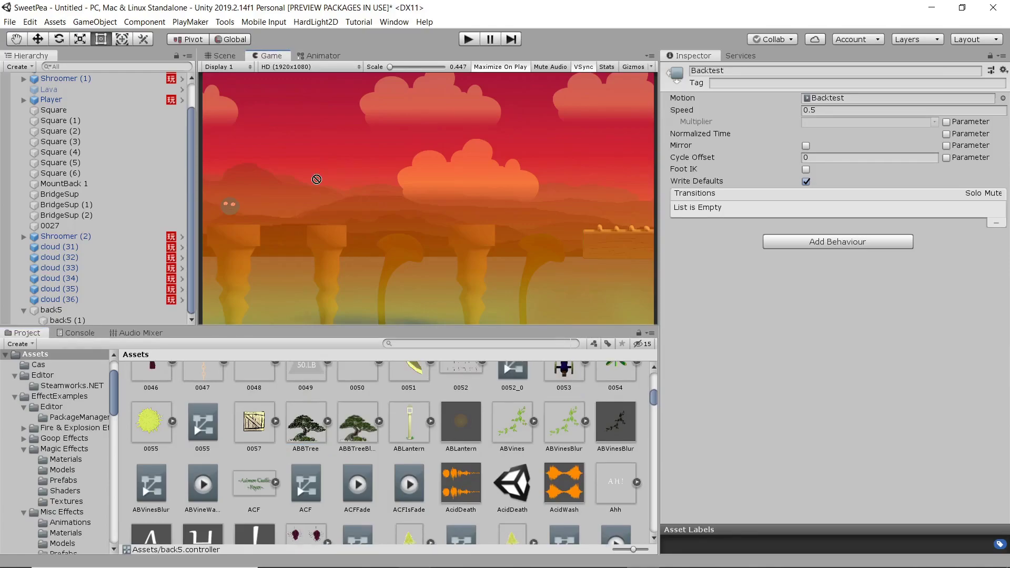
left_click(221, 56)
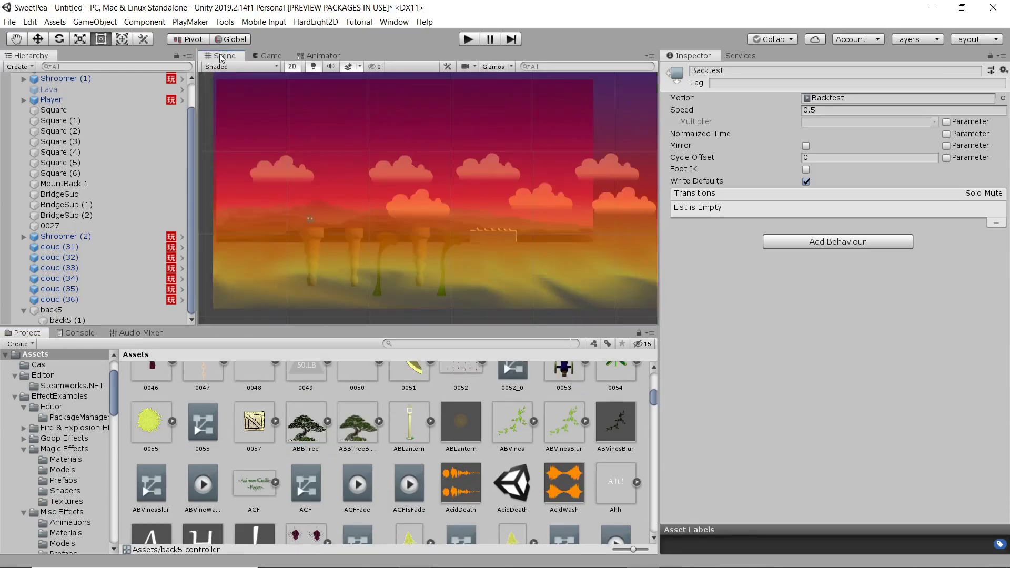
left_click_drag(330, 430, 279, 204)
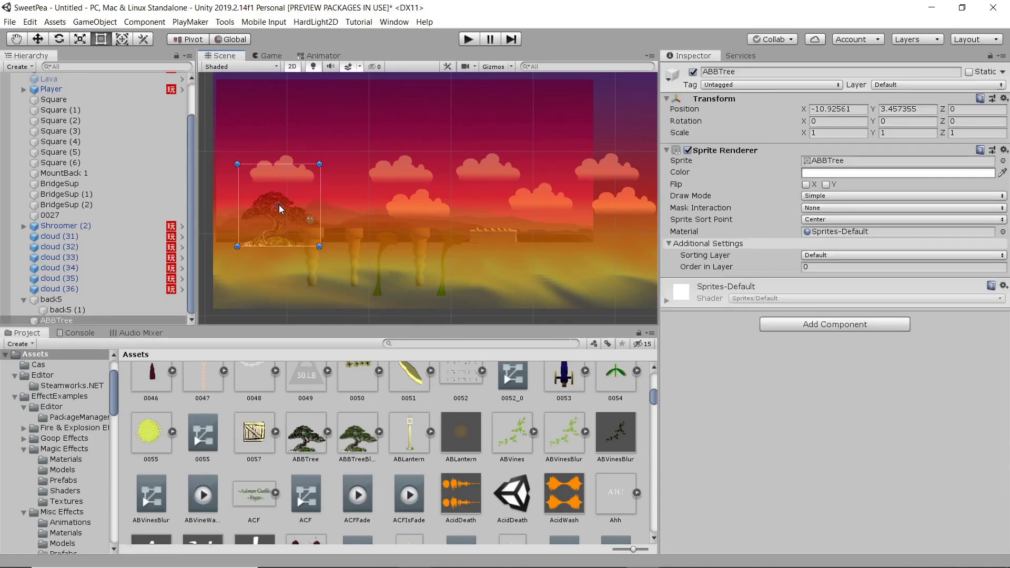
left_click(808, 267)
type("-1")
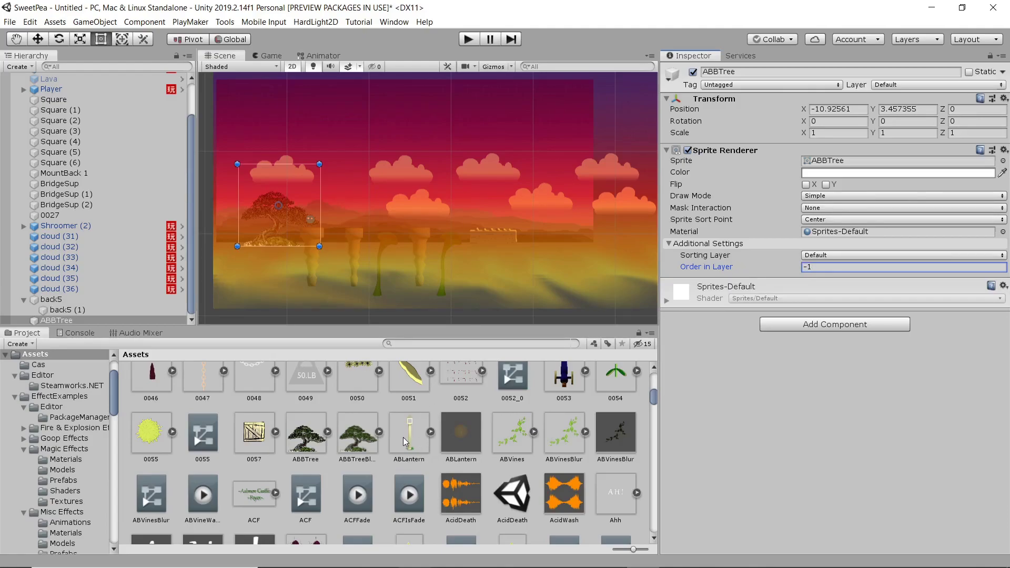
Place the ABLantern sprite above the right-hand platform, replacing a misplaced first attempt
left_click_drag(405, 441, 424, 258)
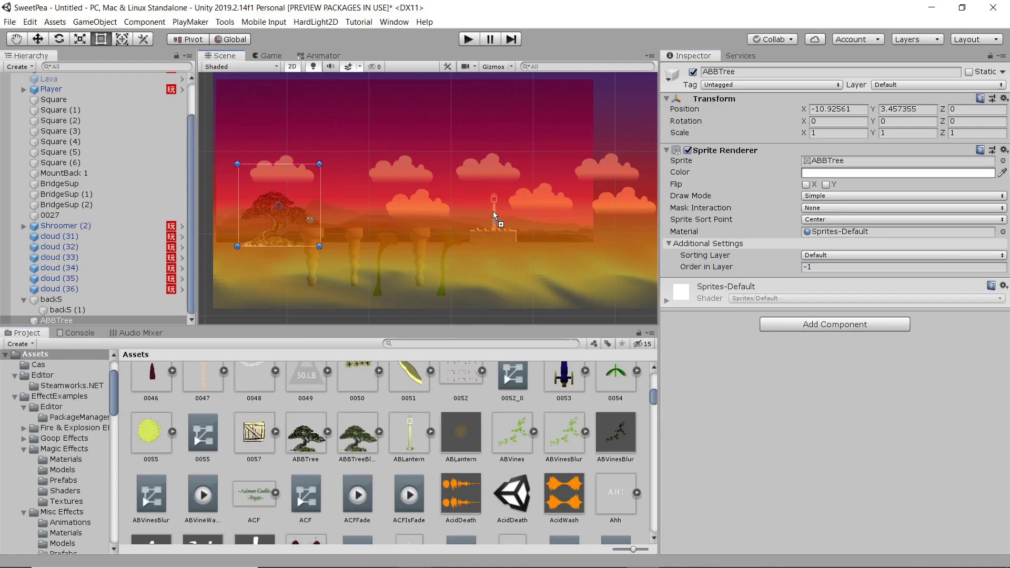
left_click_drag(493, 213, 495, 215)
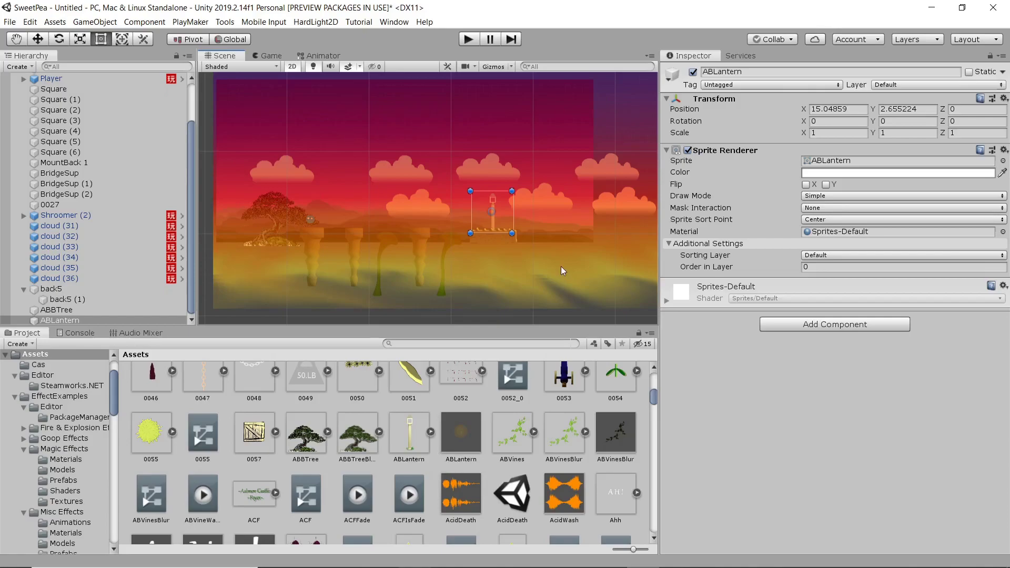
key("Delete")
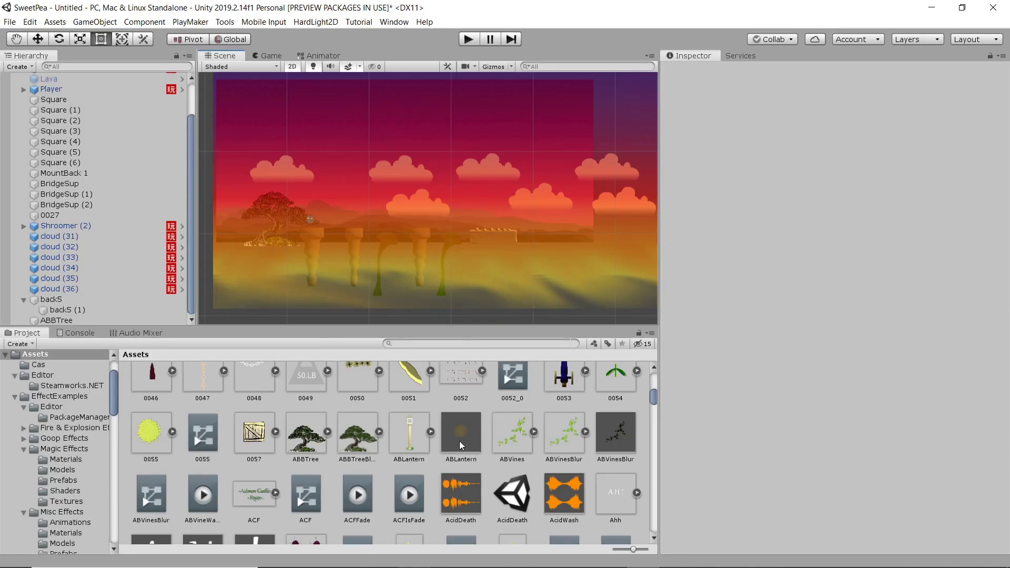
left_click_drag(459, 441, 494, 213)
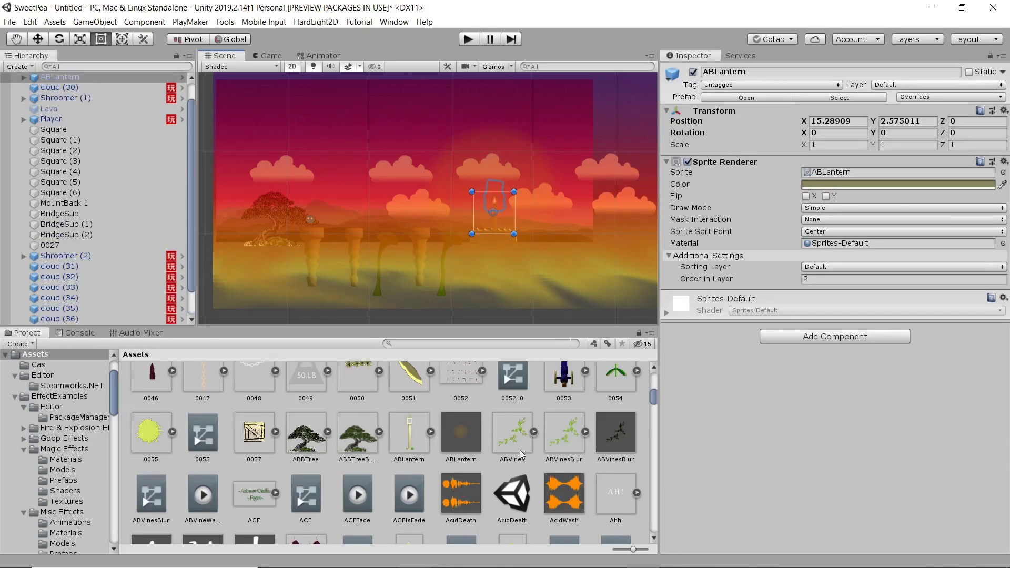
scroll(520, 450, "down", 3)
scroll(521, 453, "down", 5)
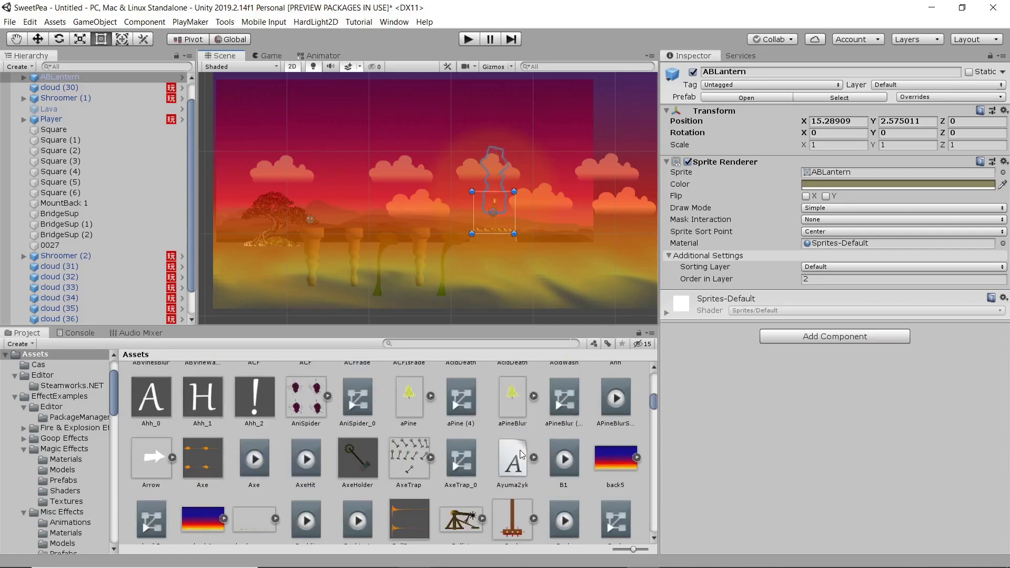
scroll(522, 454, "down", 4)
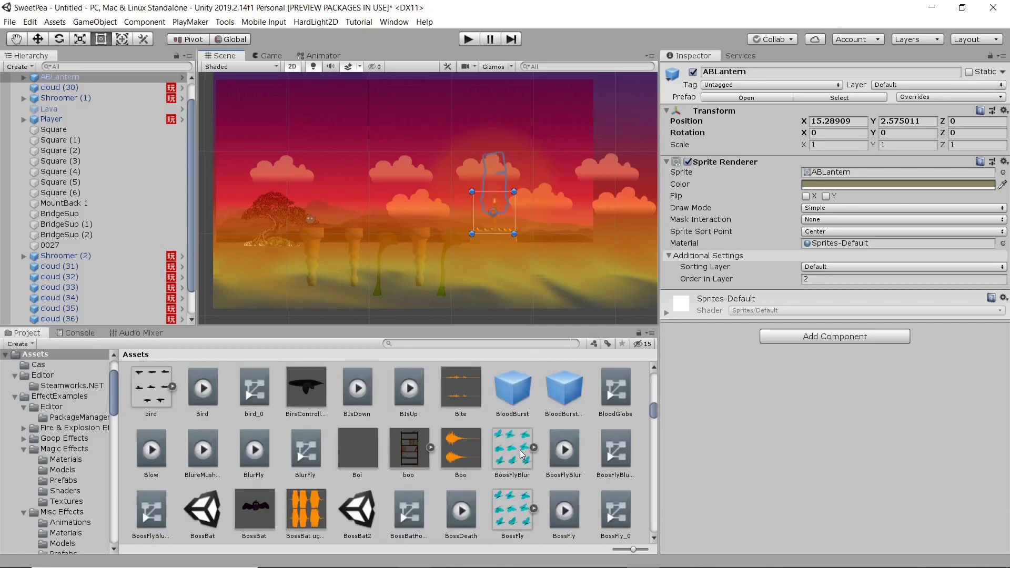
scroll(522, 454, "down", 1)
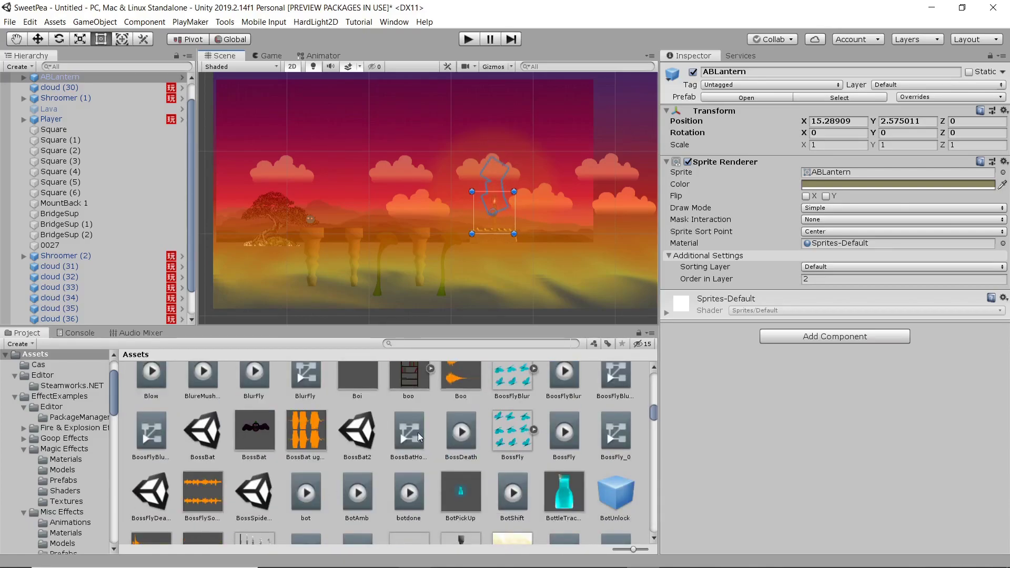
scroll(417, 433, "down", 2)
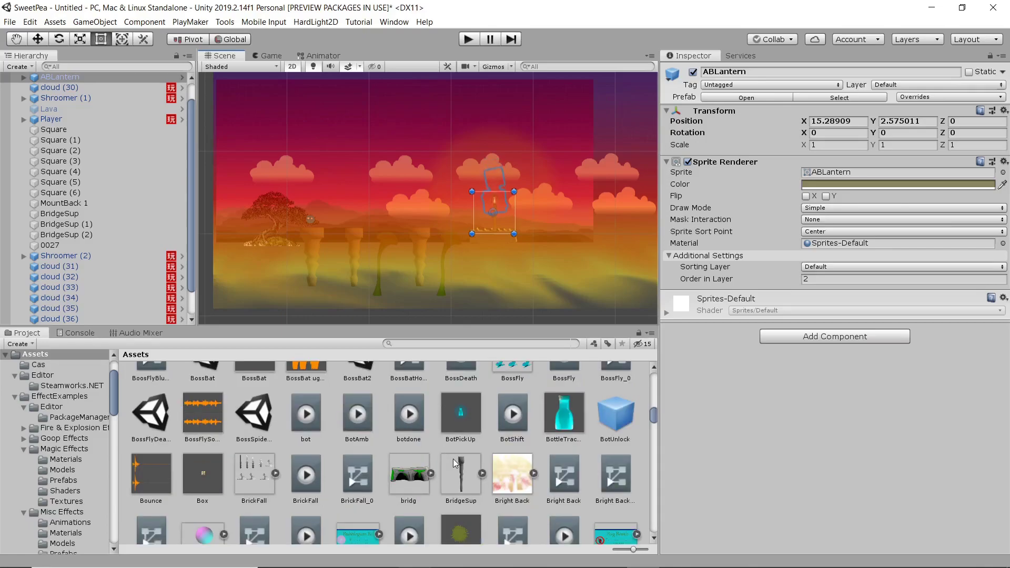
scroll(456, 463, "down", 1)
scroll(455, 462, "down", 4)
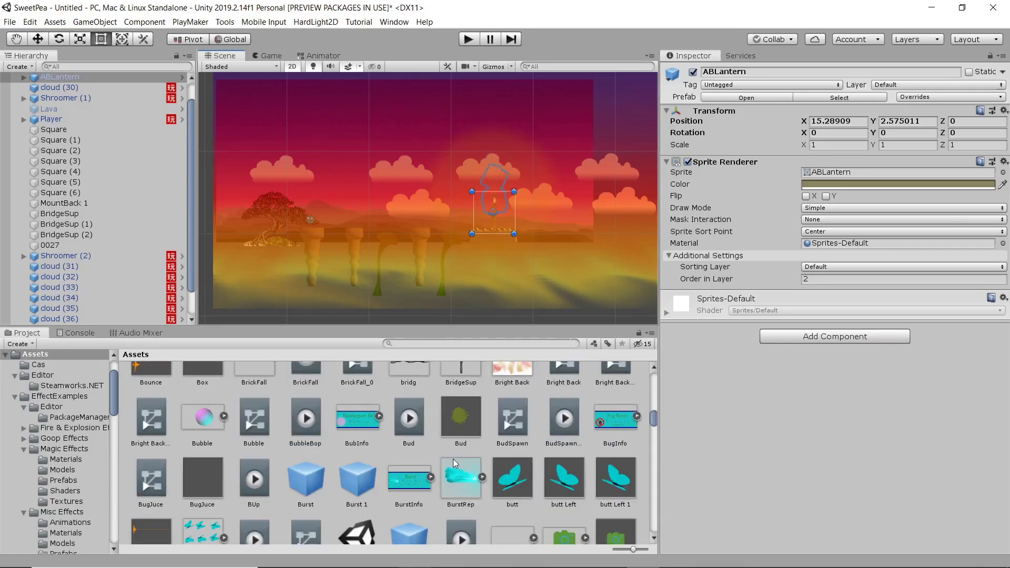
Add the cafor silhouette to the scene with order in layer 10
left_click_drag(516, 460, 312, 223)
left_click(844, 269)
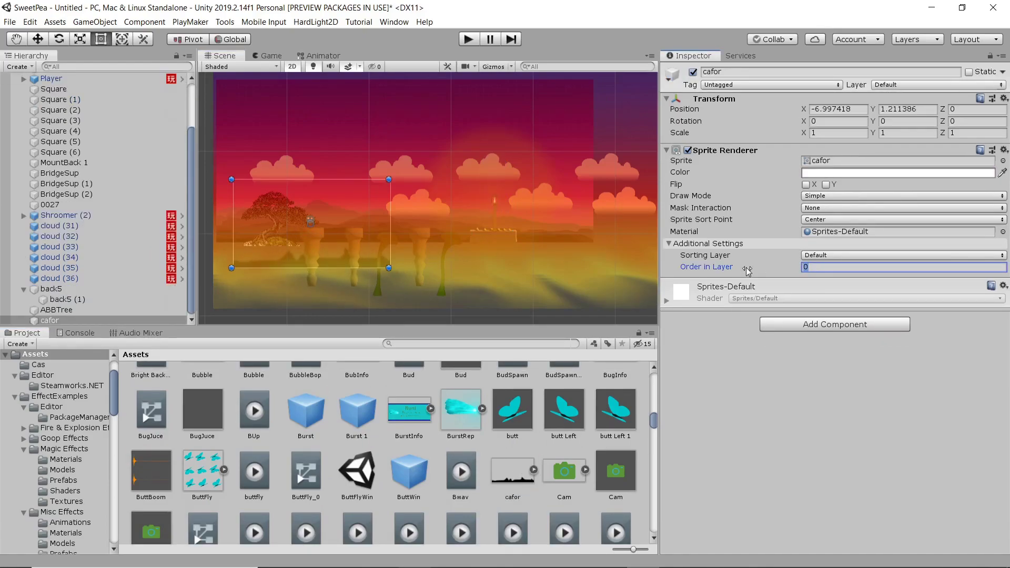
type("10")
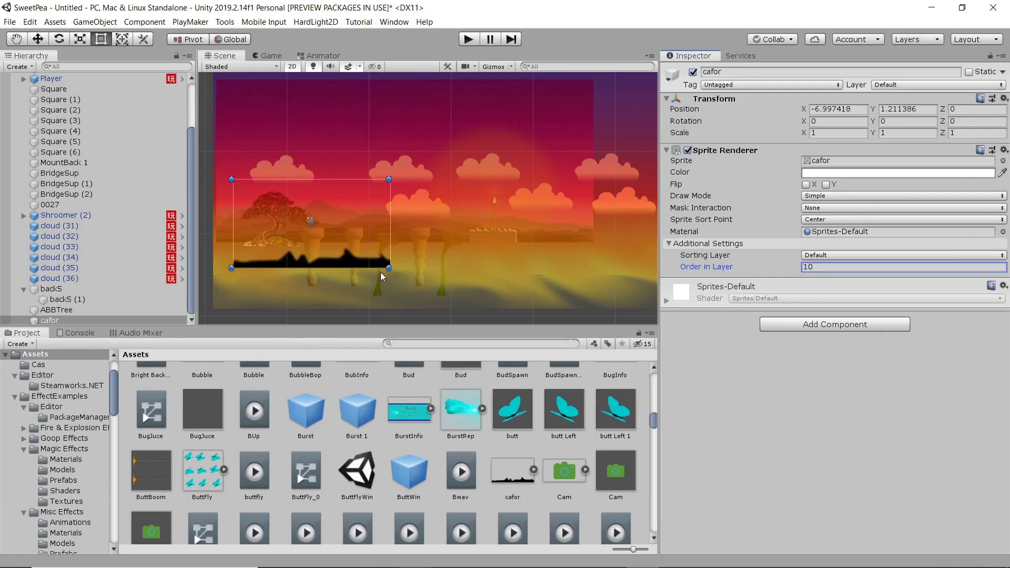
Stretch cafor to about 2.8 × 1.91 along the level's bottom at 3.94, 4.22
left_click_drag(390, 269, 623, 325)
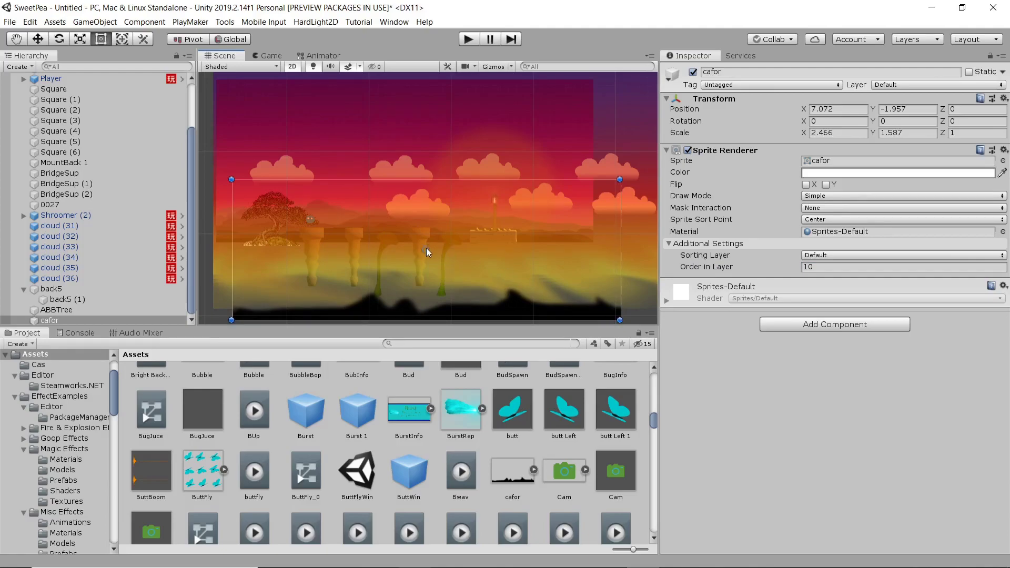
left_click_drag(427, 248, 390, 206)
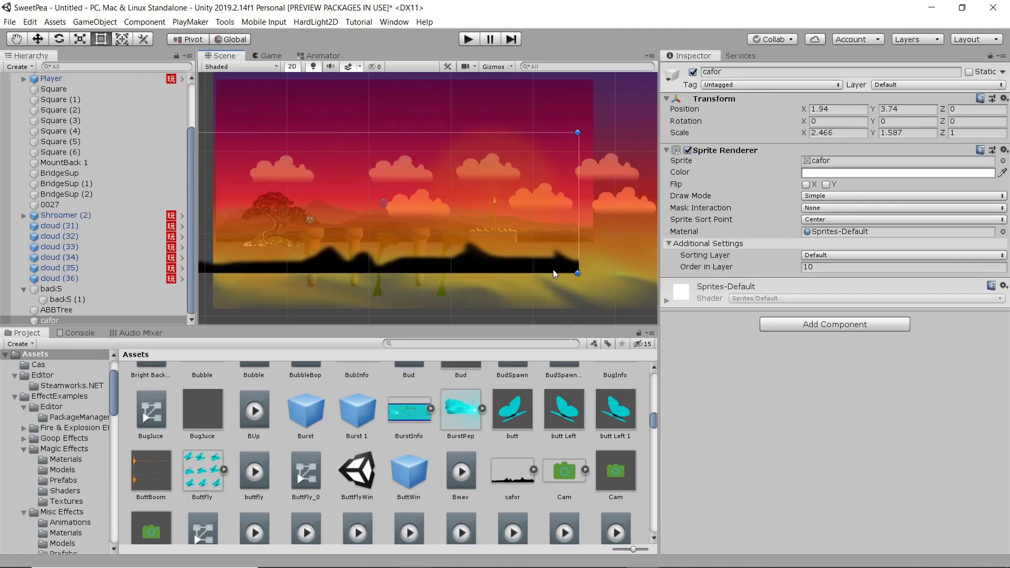
left_click_drag(579, 275, 630, 302)
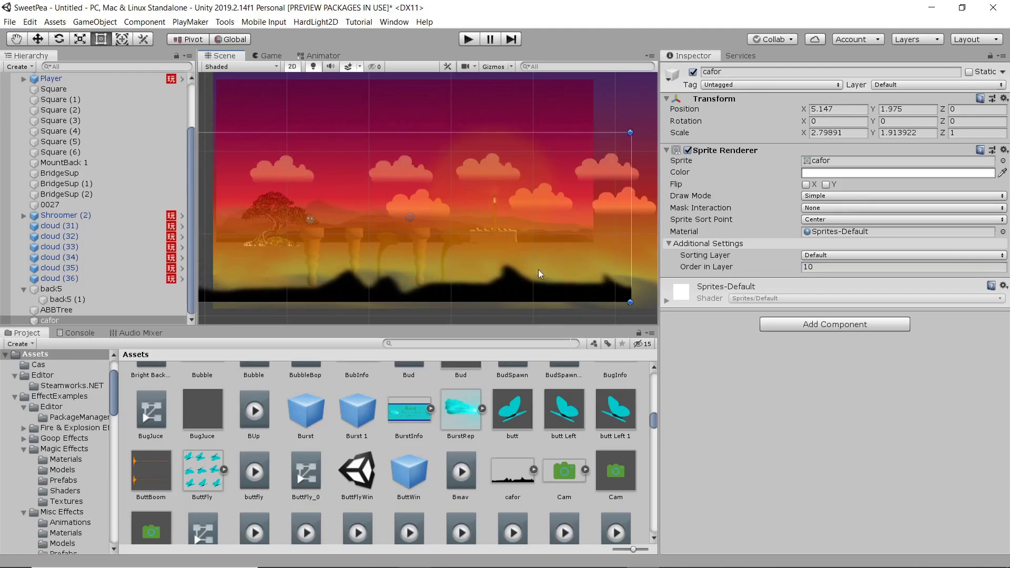
left_click_drag(411, 221, 400, 199)
left_click(271, 56)
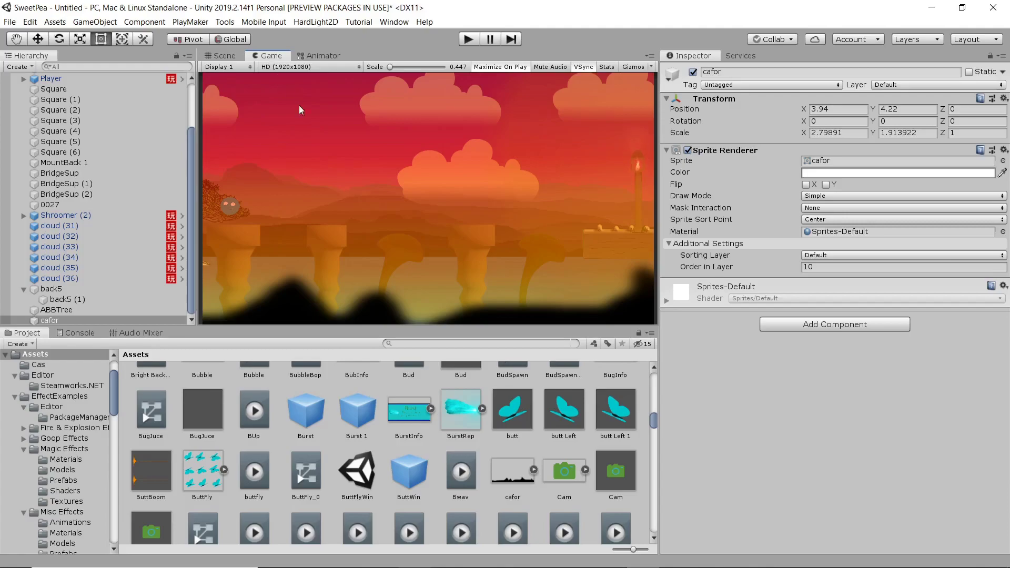
Place ABBTreeBlur on the right at 21.46, 3.3, scaled 1.4296, order in layer 9
left_click(223, 56)
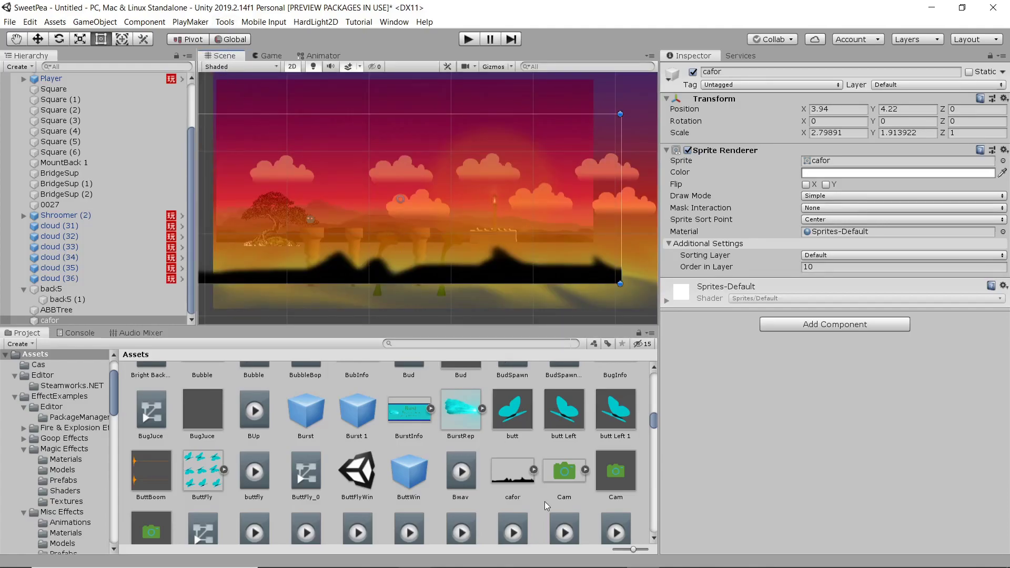
scroll(481, 477, "up", 5)
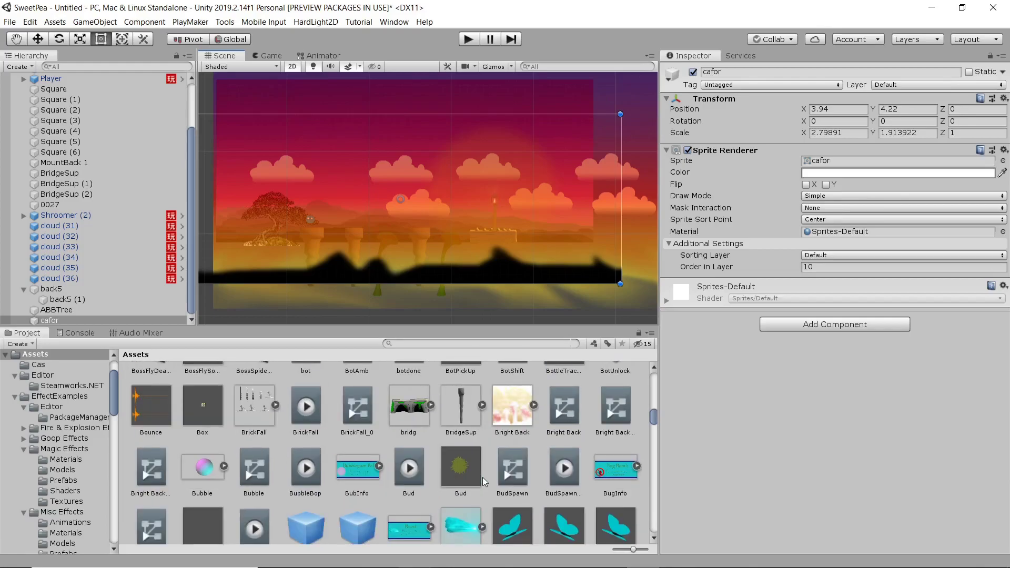
scroll(482, 478, "up", 5)
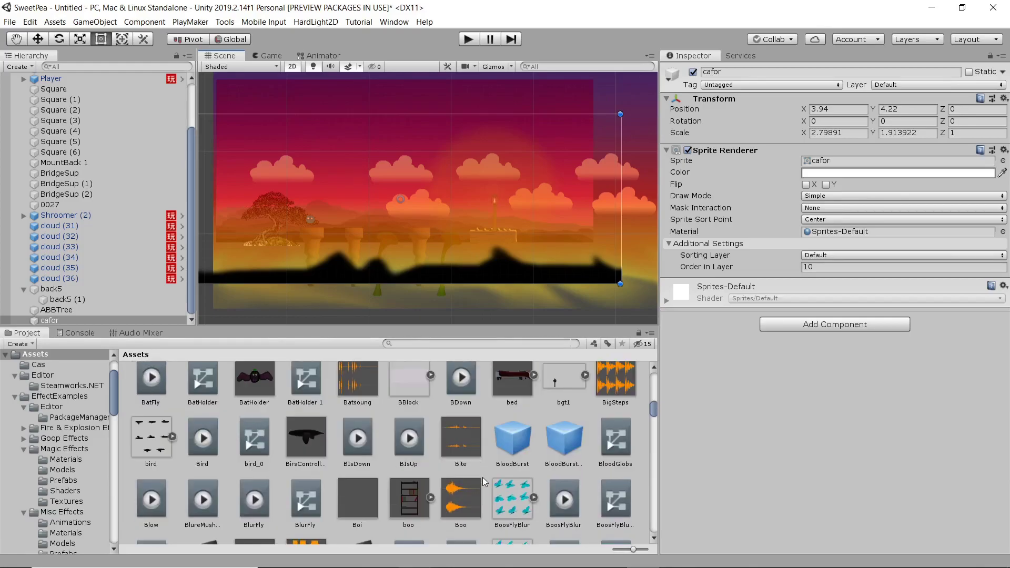
scroll(482, 478, "up", 2)
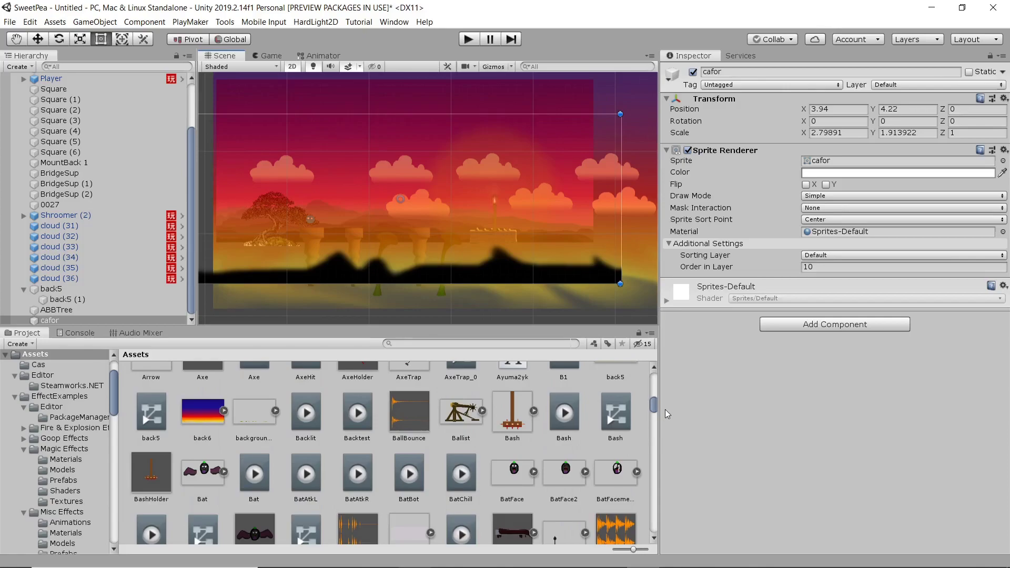
left_click_drag(654, 403, 655, 393)
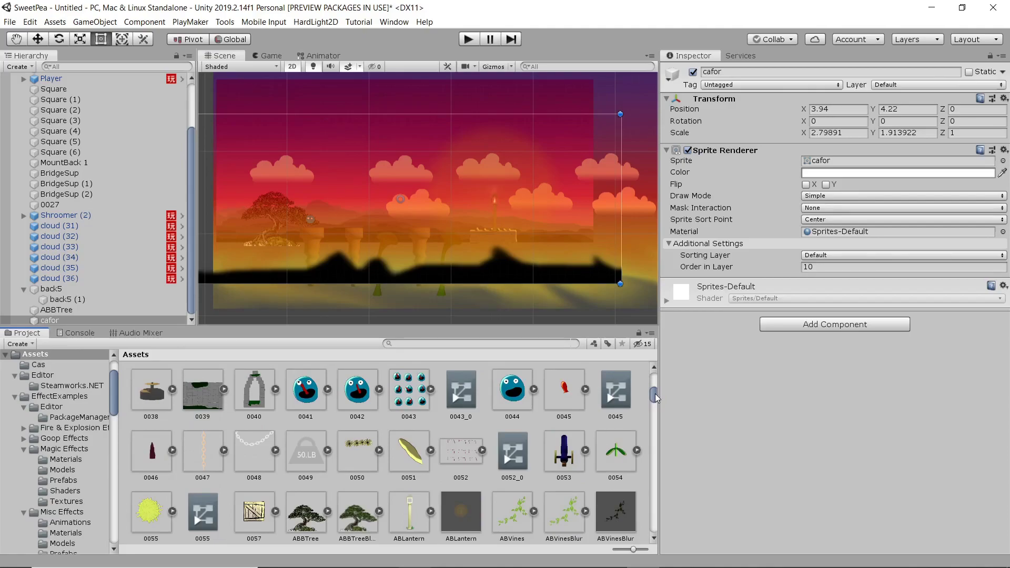
left_click_drag(356, 525, 537, 213)
key("r")
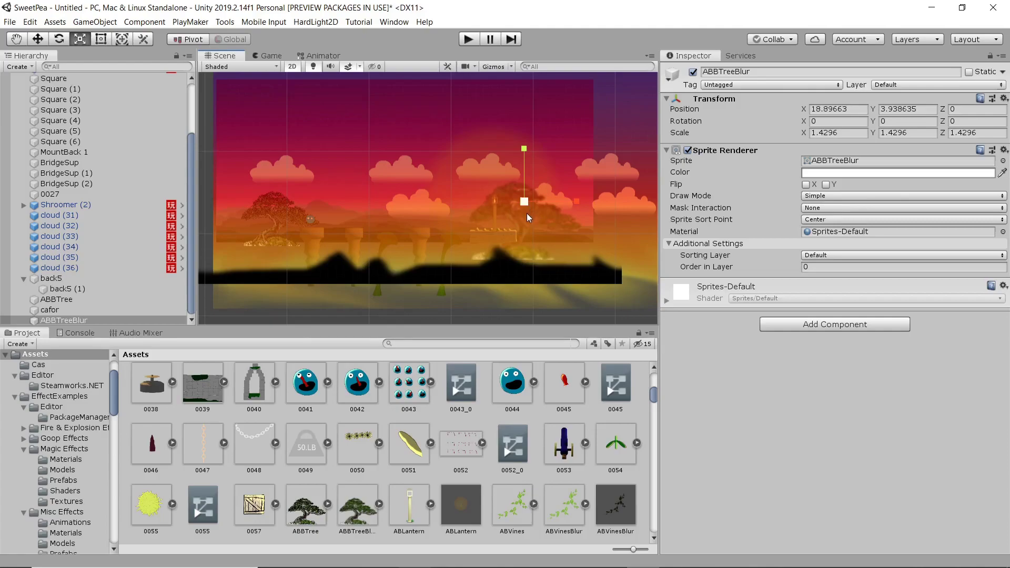
left_click(829, 267)
type("9")
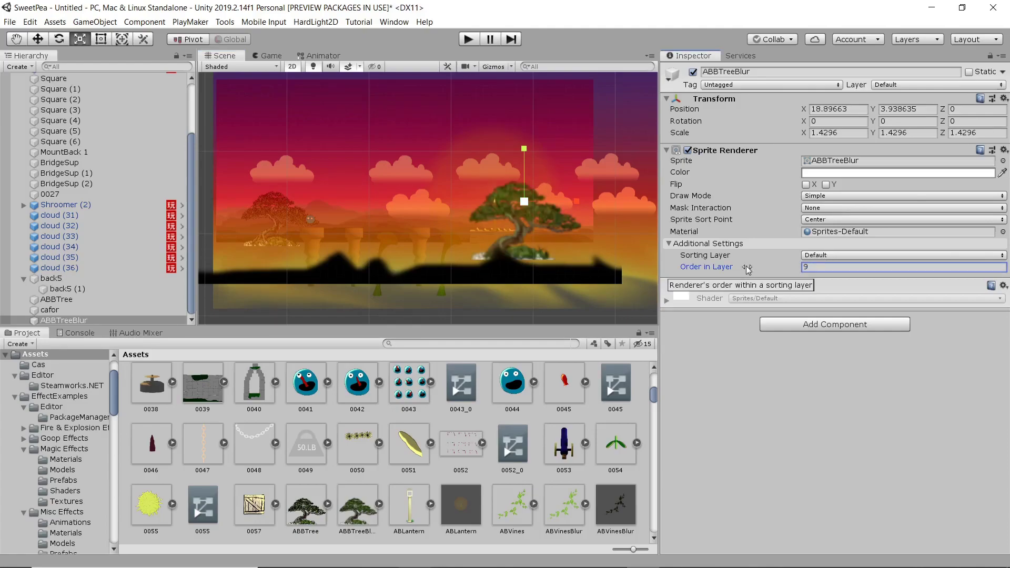
type("w")
left_click_drag(527, 200, 548, 203)
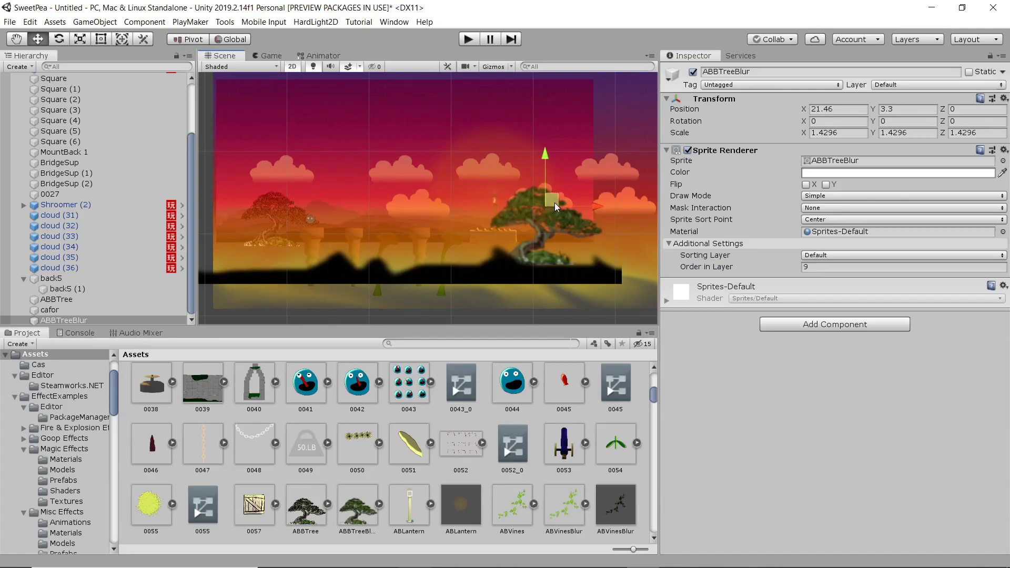
Flip the blurred tree horizontally and tint it dark brown (8A4C00)
left_click(806, 184)
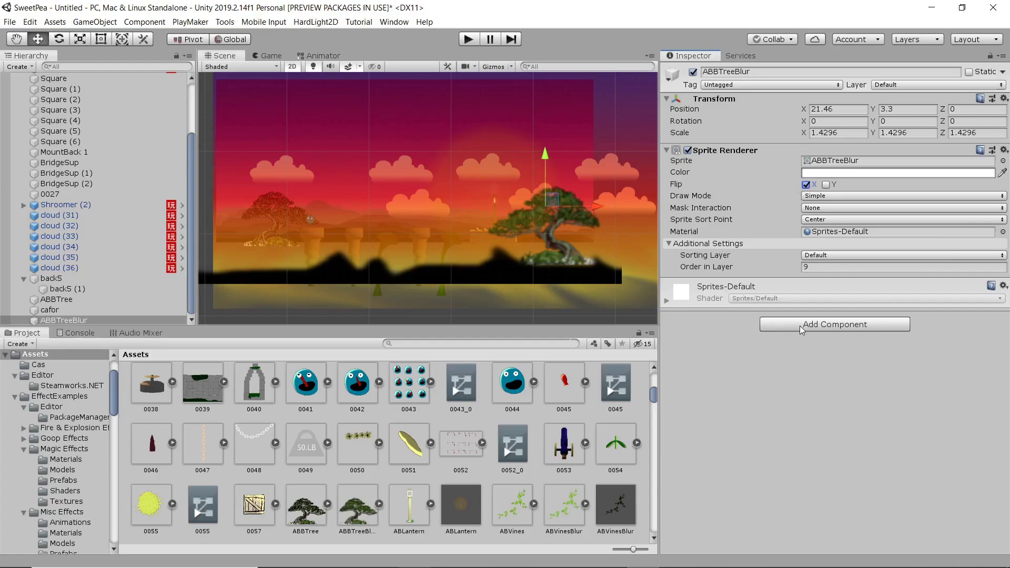
left_click(821, 174)
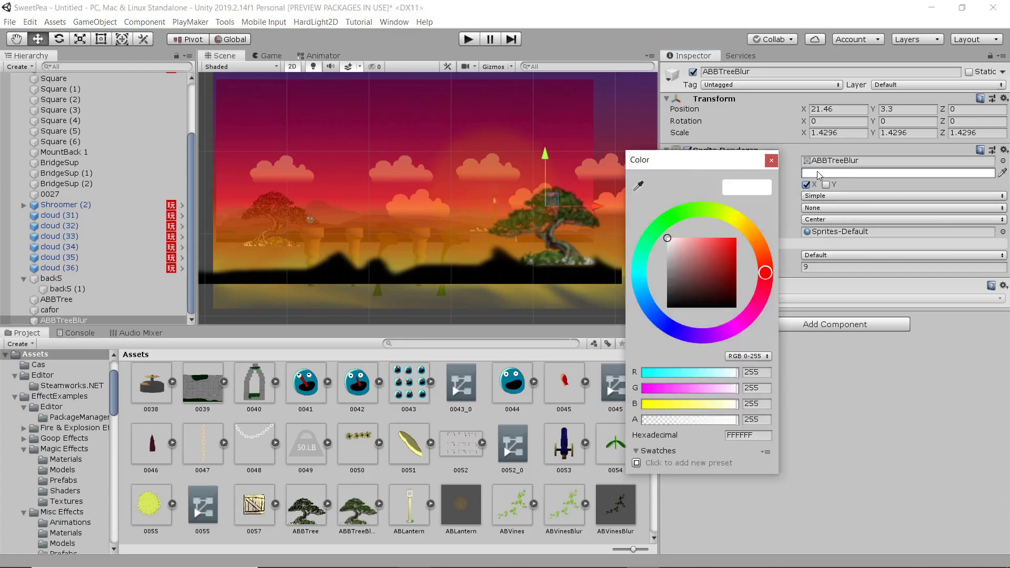
mouse_move(679, 276)
left_mouse_down()
mouse_move(760, 248)
mouse_move(755, 238)
mouse_move(728, 254)
mouse_move(740, 270)
left_mouse_up()
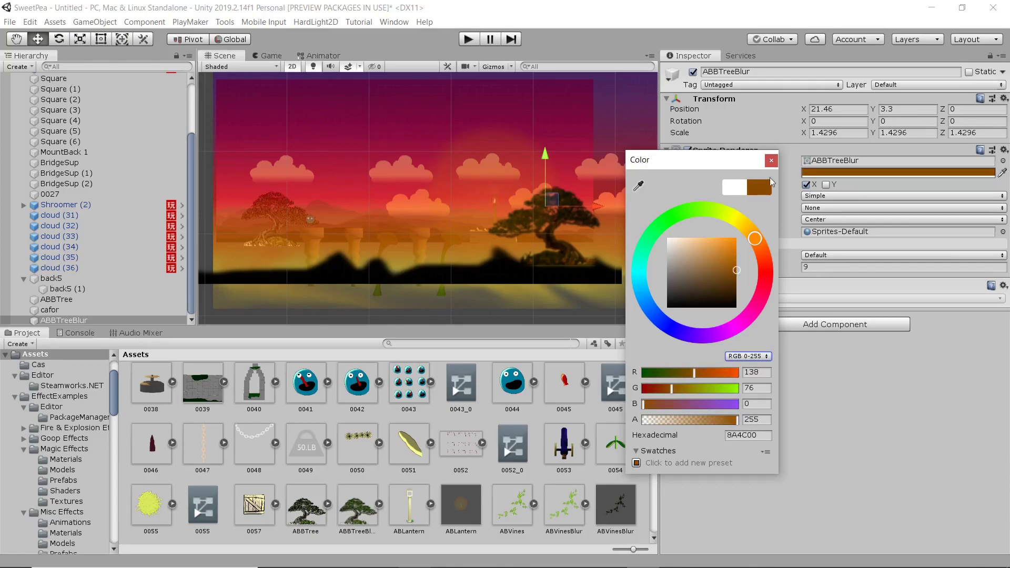
left_click(770, 160)
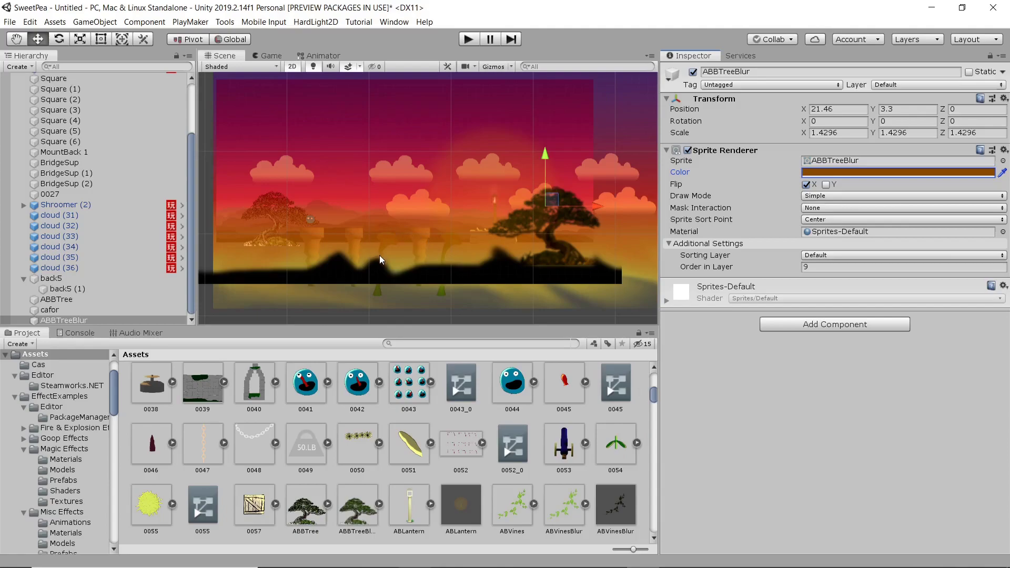
scroll(308, 223, "down", 2)
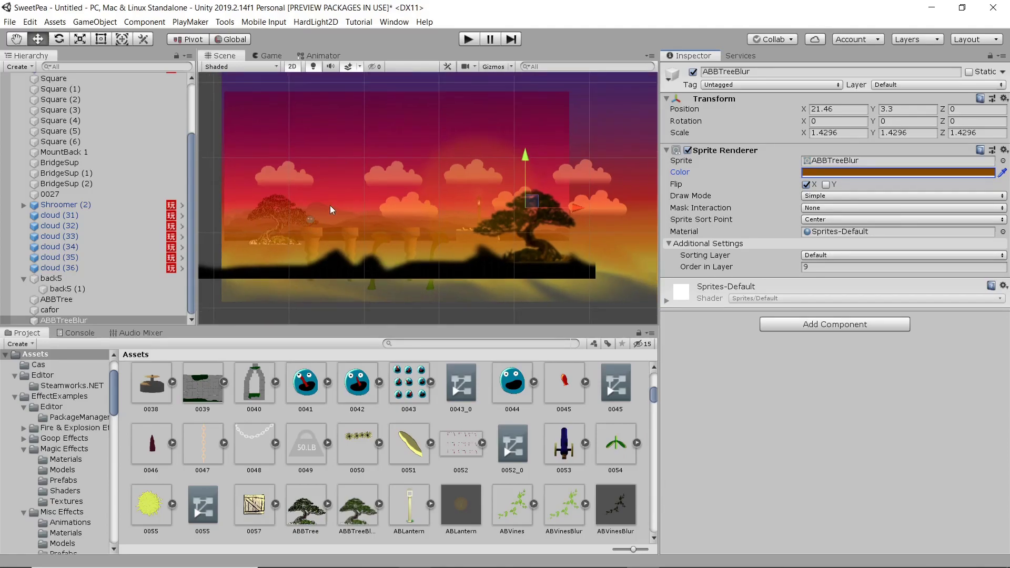
left_click(467, 40)
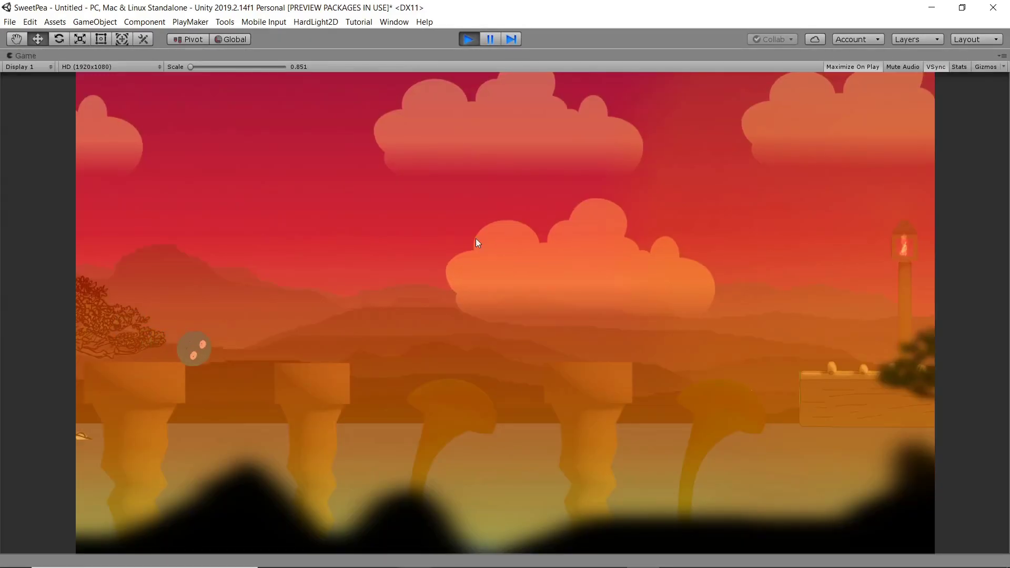
left_click(469, 43)
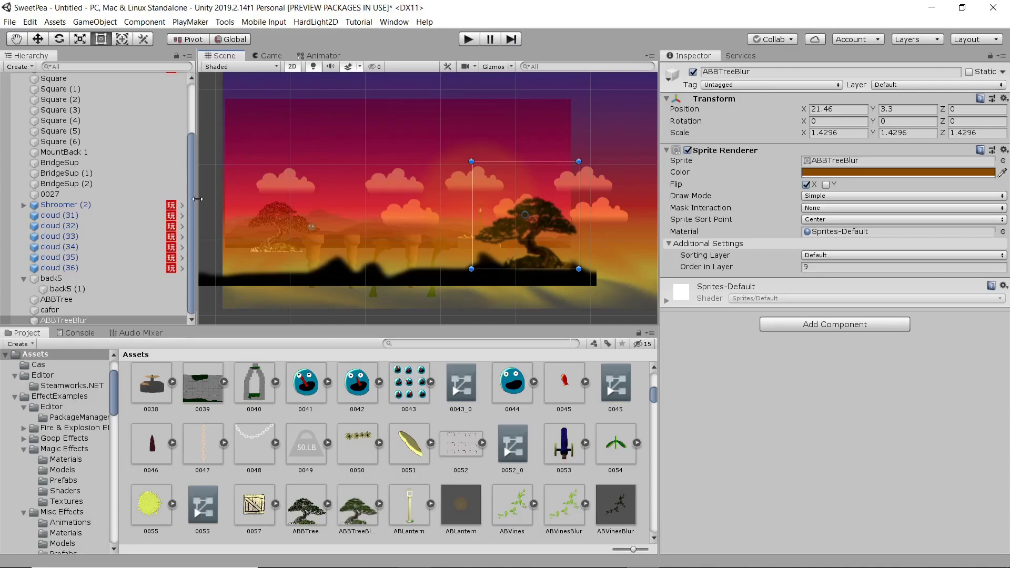
scroll(157, 210, "up", 3)
Activate the Lava object, then run and stop a play-test to check the red lava surface
left_click(100, 131)
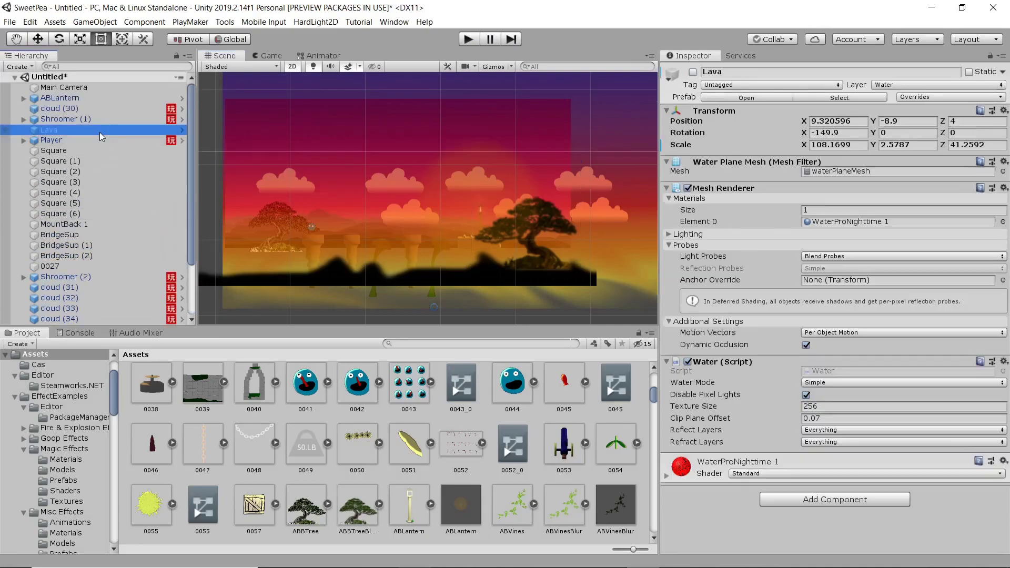
left_click(693, 73)
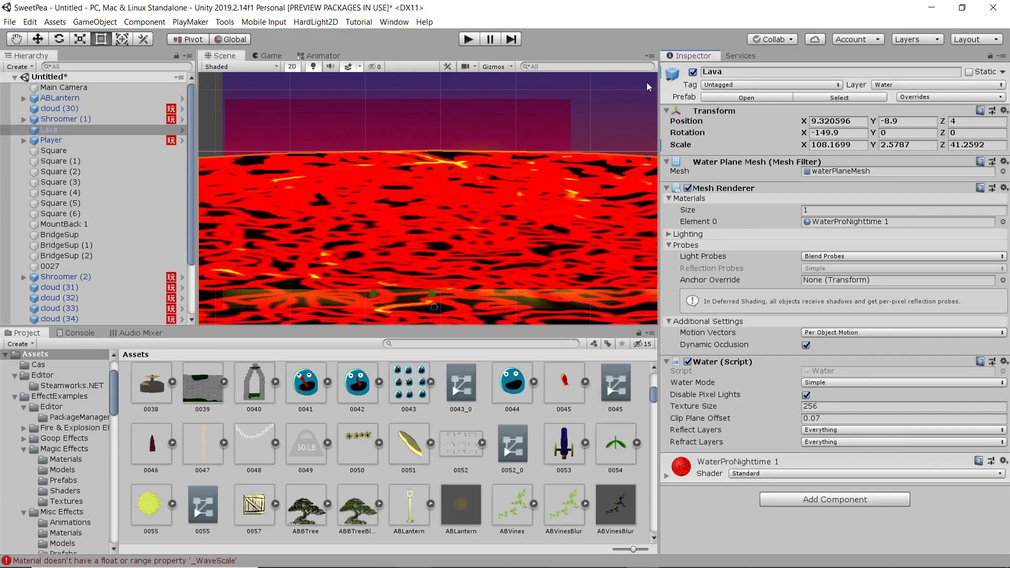
left_click(469, 41)
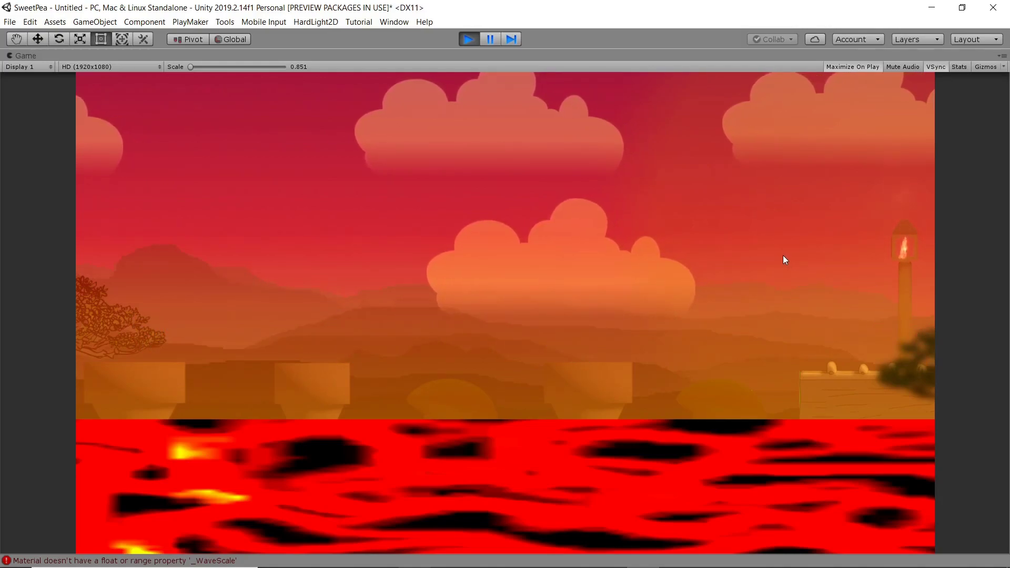
left_click(467, 40)
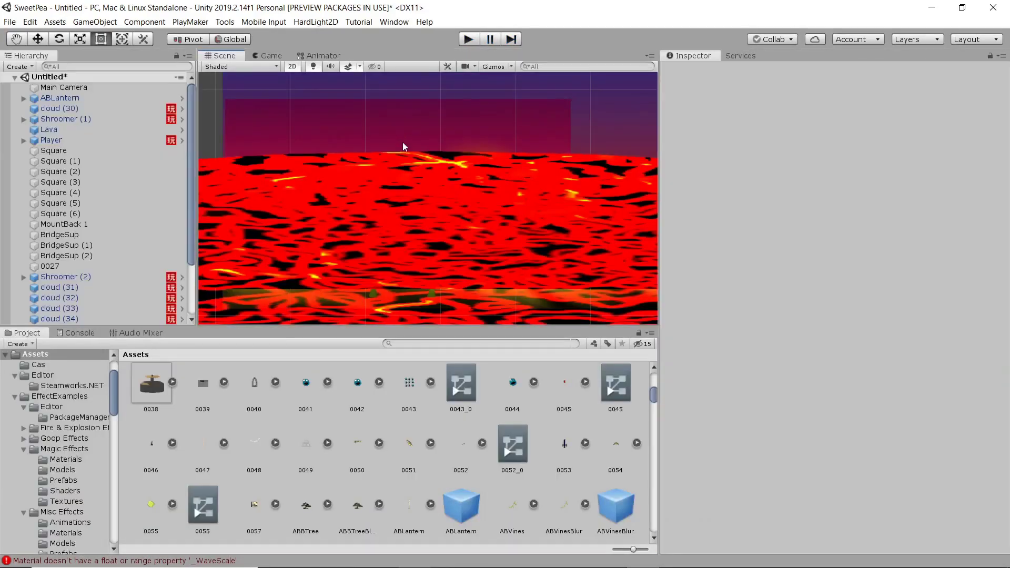
Start another play-test to see the lava, trees, lantern and clouds in the Game view
left_click(468, 39)
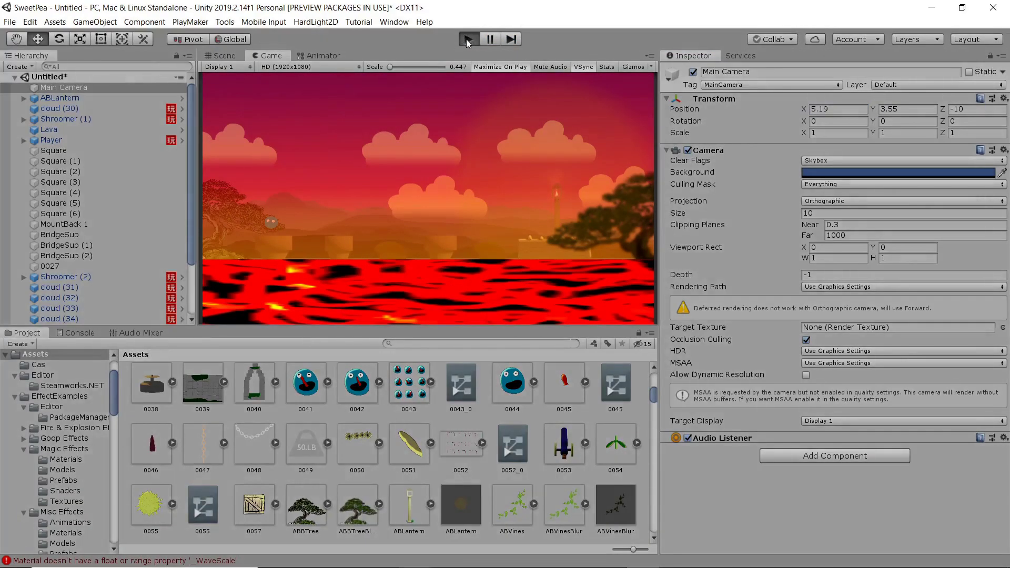